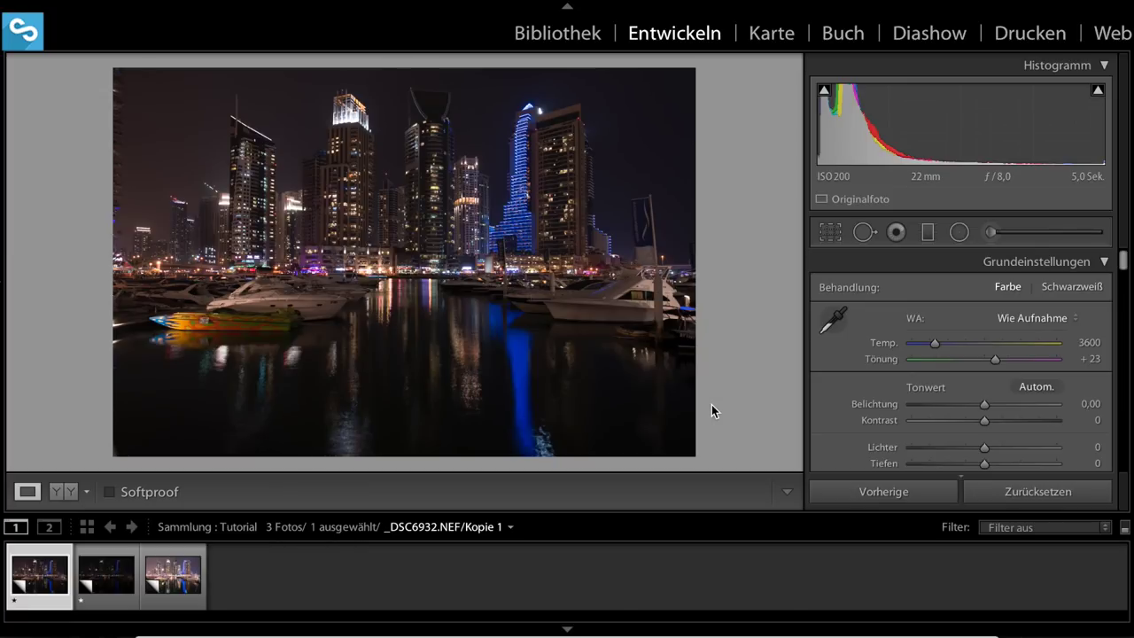
Compare the darker and brighter bracketed exposures, then return to _DSC6932 for editing
click(112, 580)
click(173, 581)
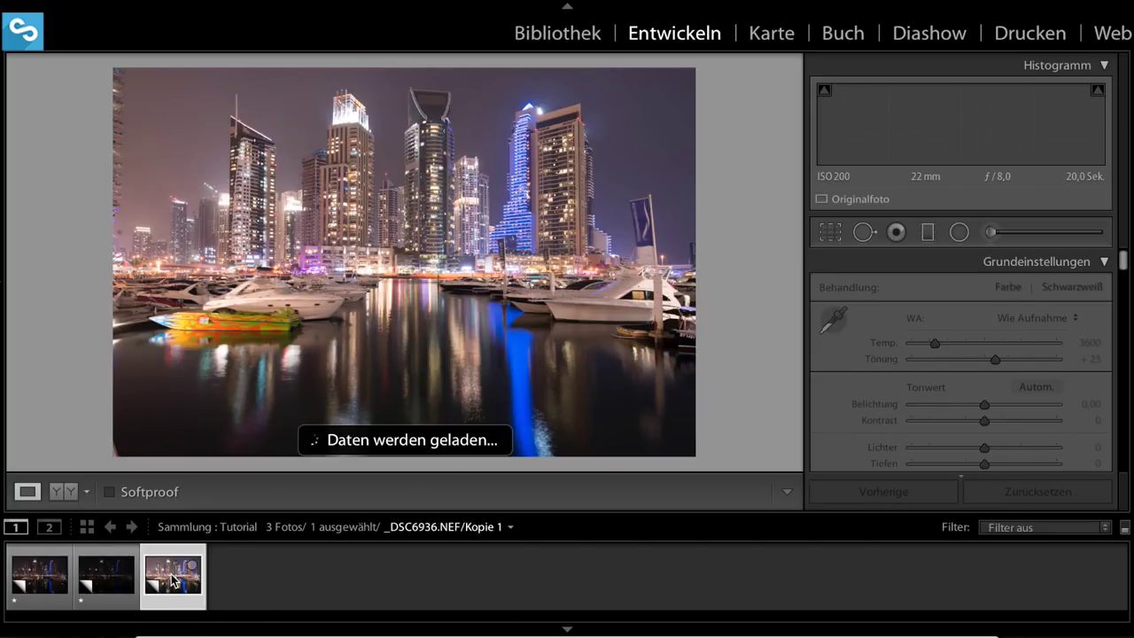
click(47, 582)
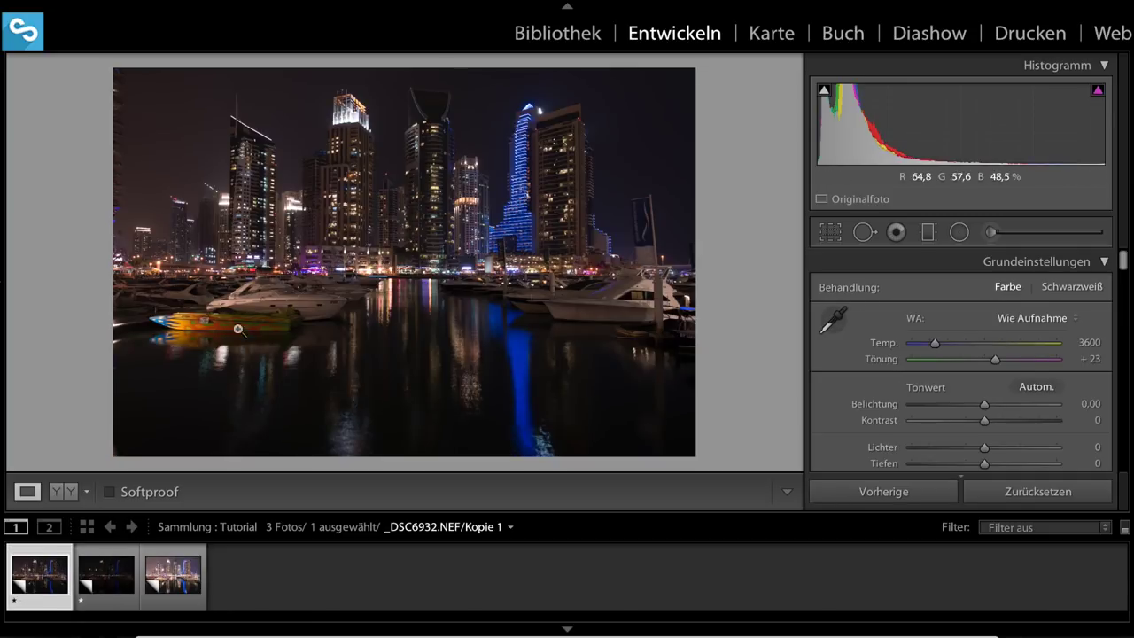
click(120, 580)
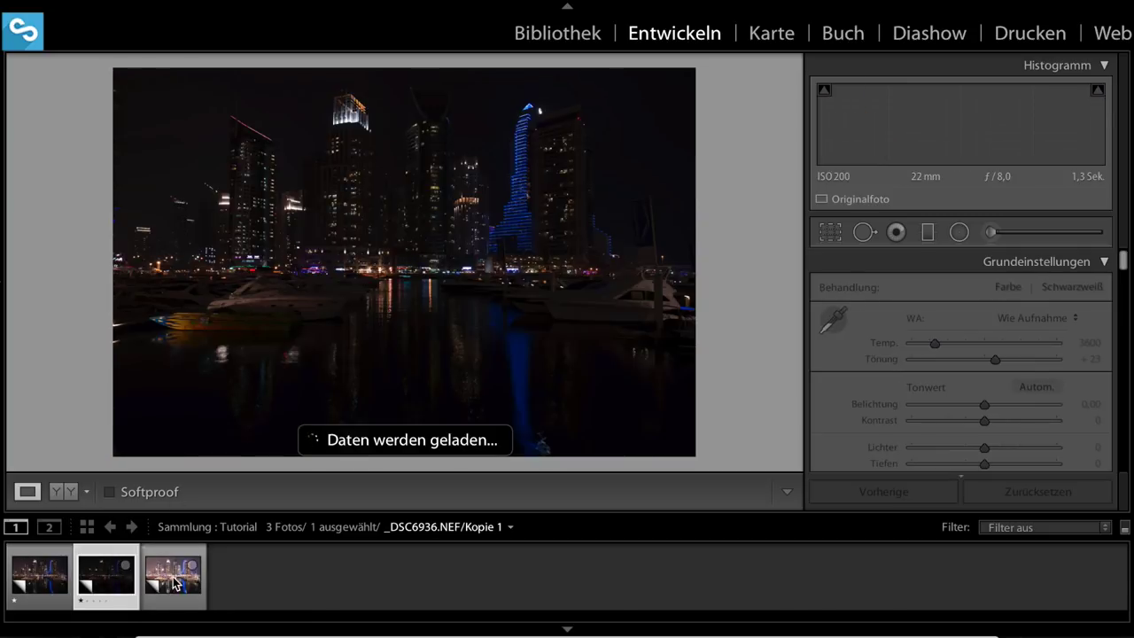
click(176, 583)
key(Left)
key(Left)
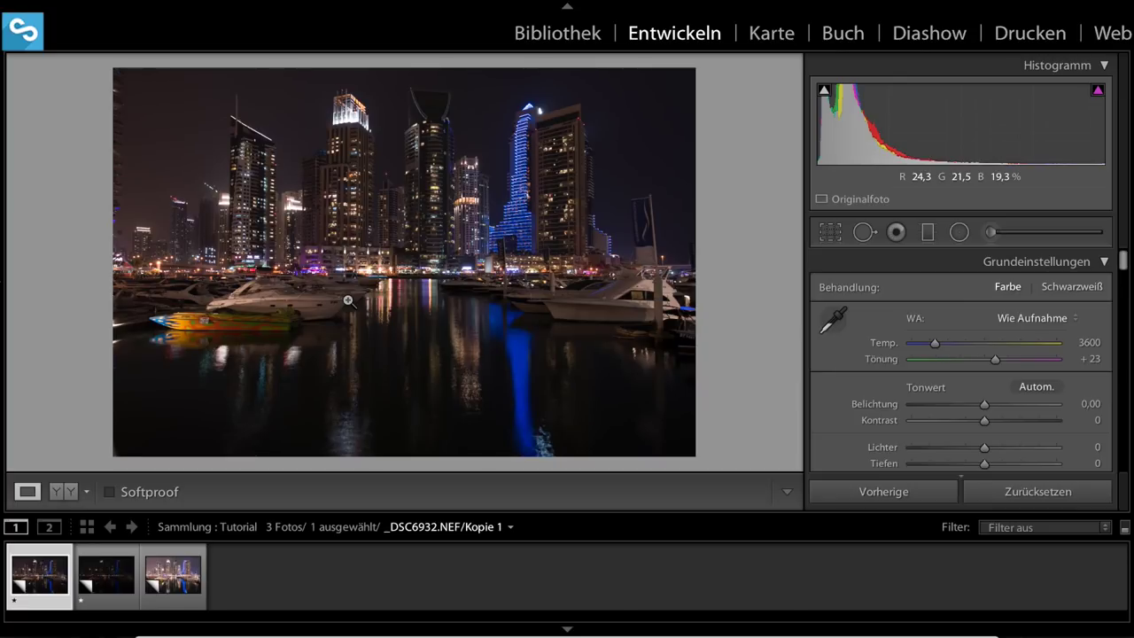
click(107, 583)
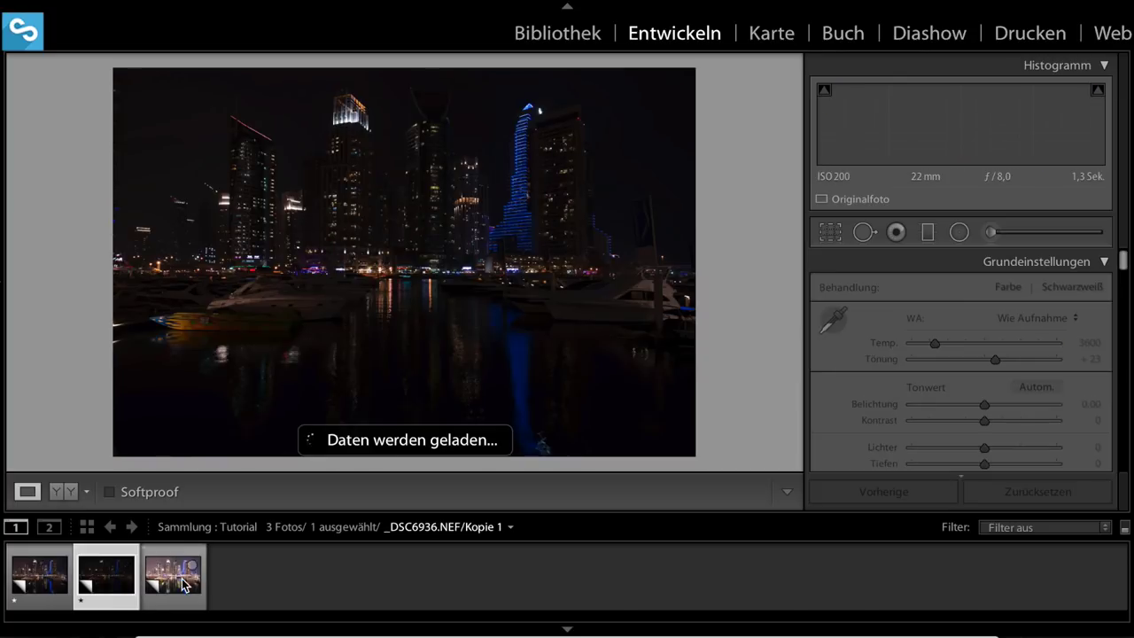
click(184, 584)
click(40, 578)
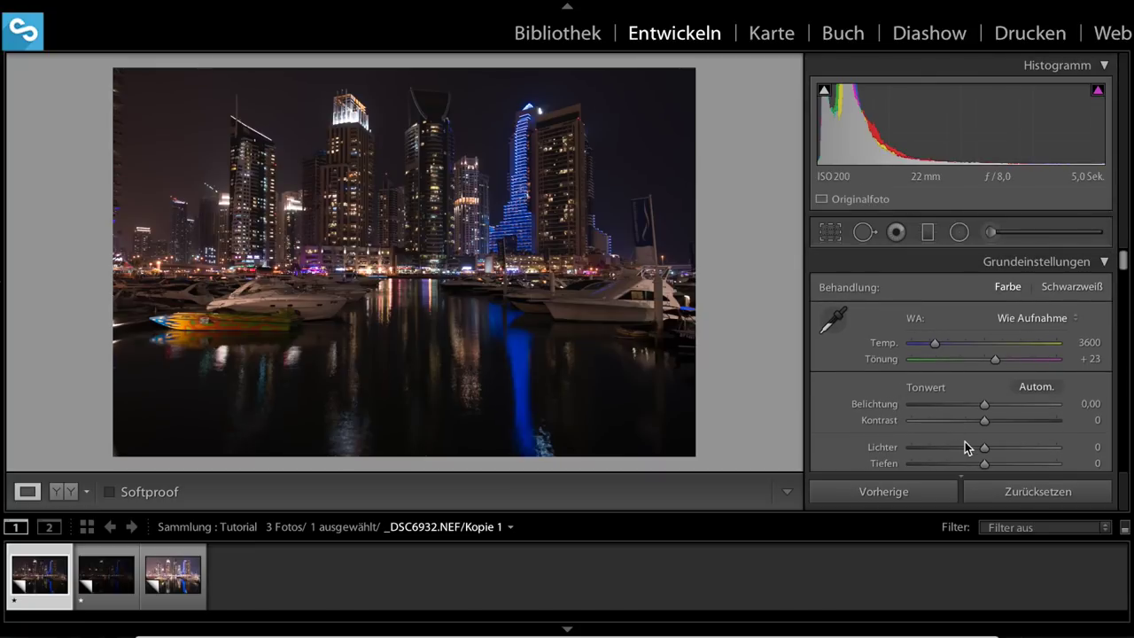
Set shadows +78, exposure +1.20, whites +50 and blacks −50, checking clipping previews
scroll(986, 426, down, 2)
mouse_move(1000, 436)
mouse_down()
mouse_move(1042, 436)
mouse_move(926, 421)
mouse_up()
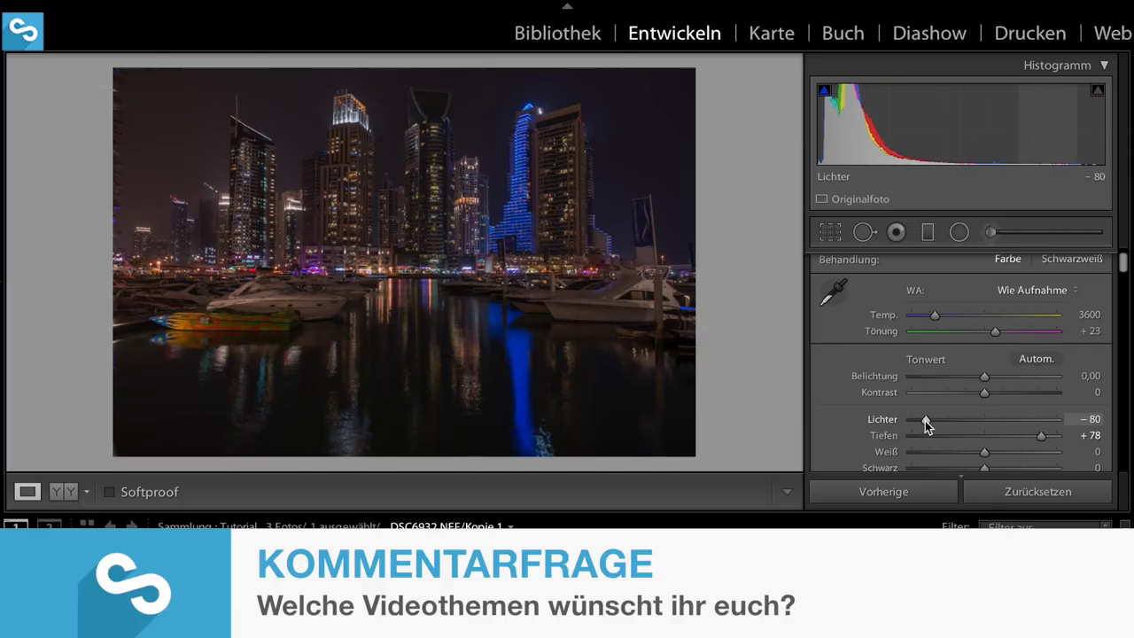
drag(984, 376, 1000, 378)
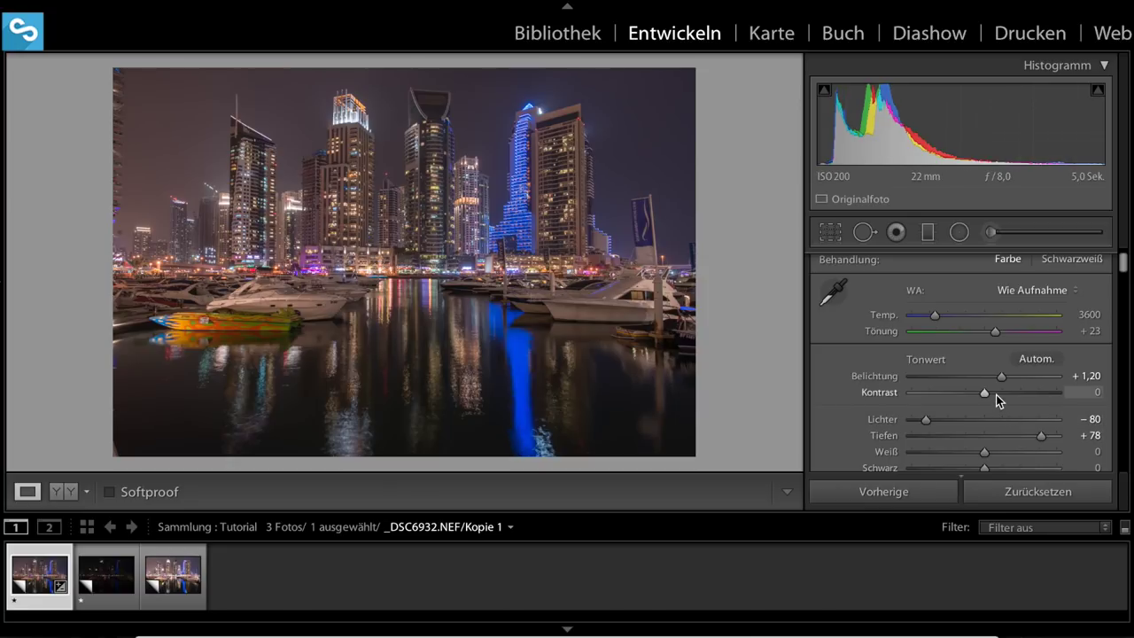
key(alt)
key(alt)
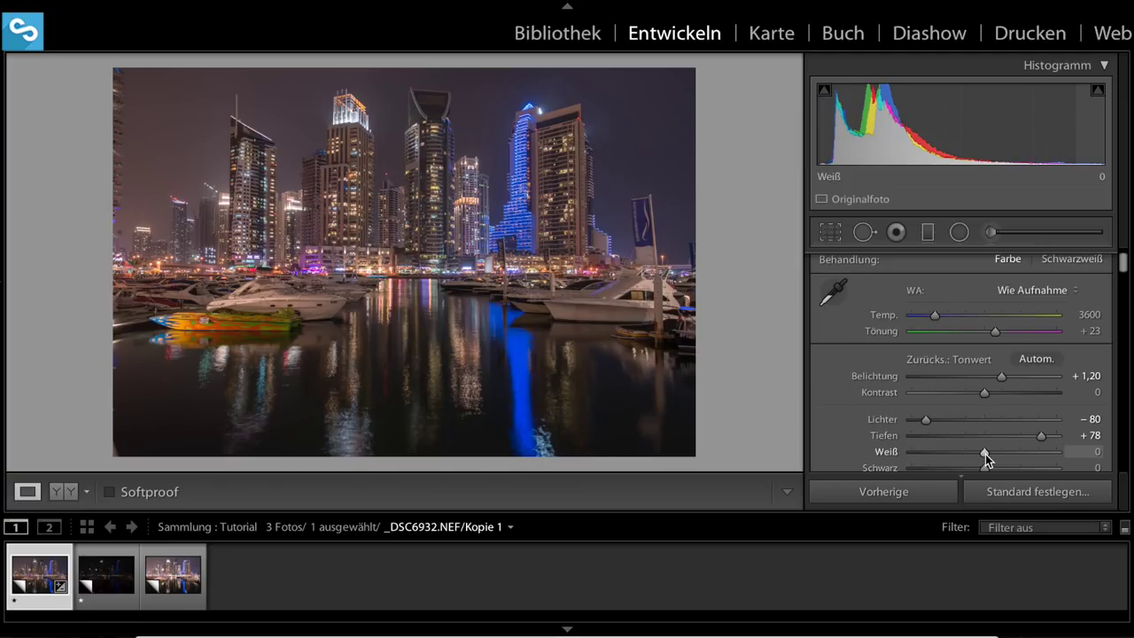
drag(986, 454, 1010, 457)
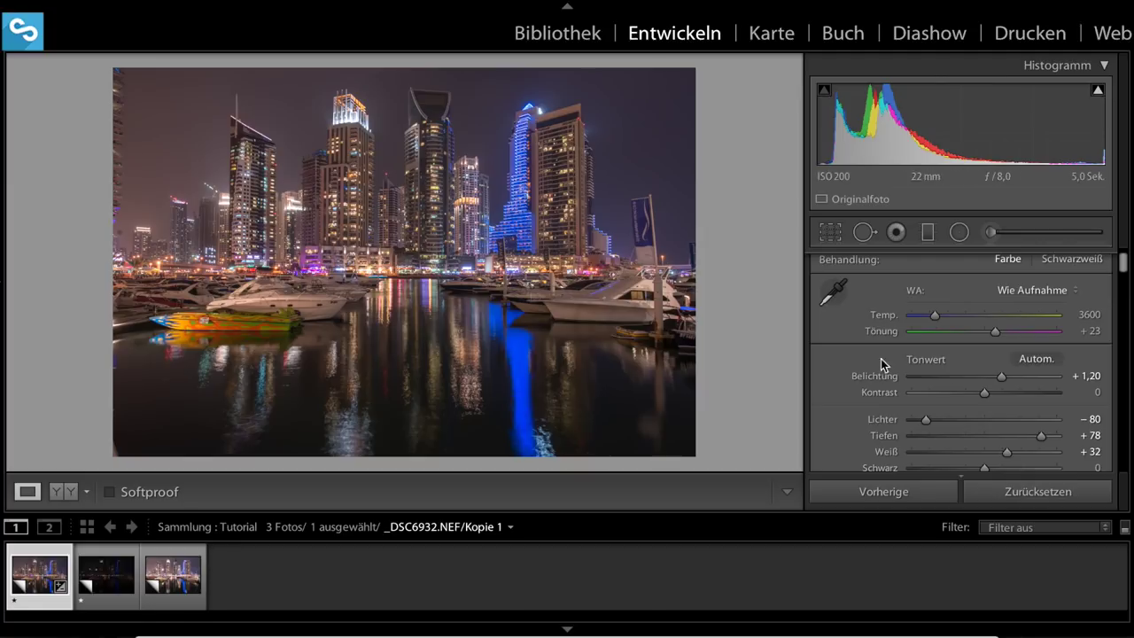
key(alt)
drag(1008, 457, 1021, 457)
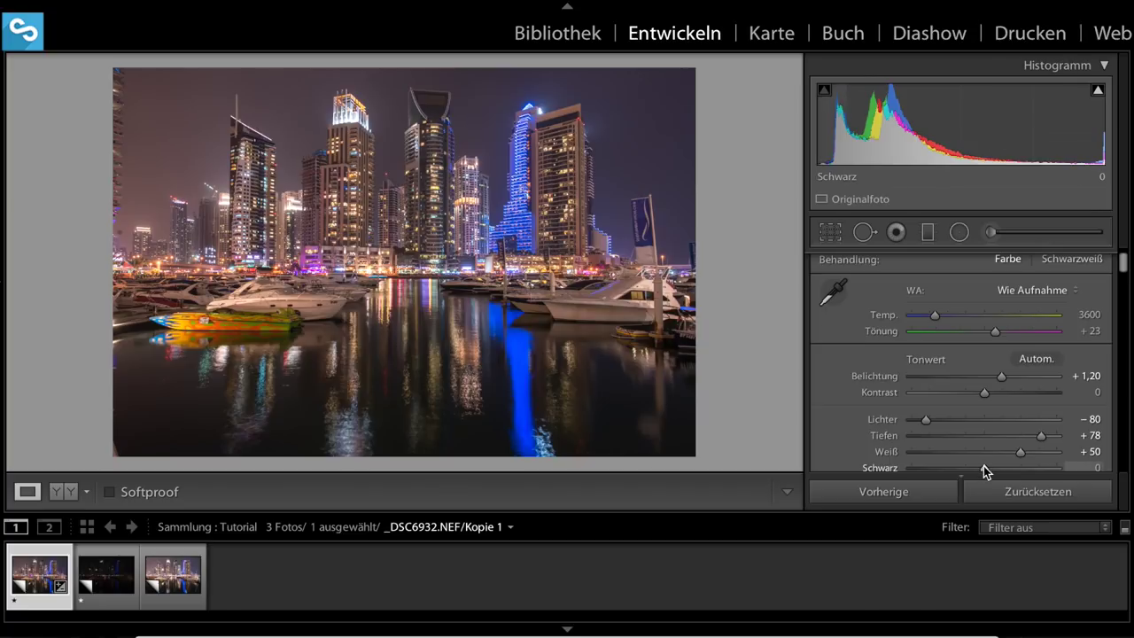
drag(985, 467, 955, 467)
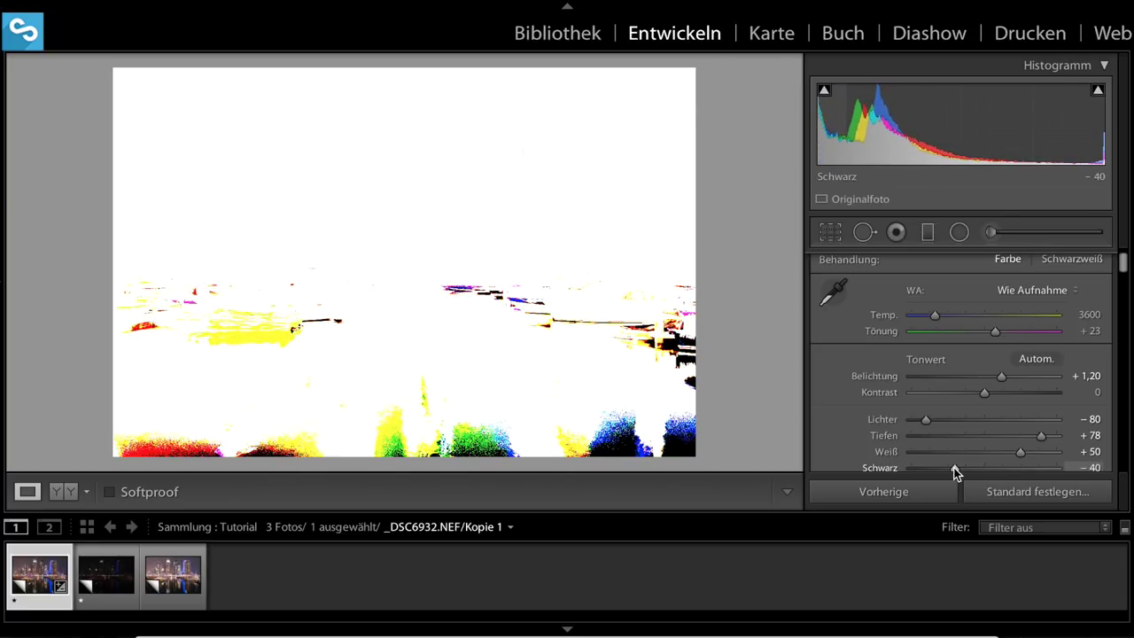
drag(955, 468, 946, 468)
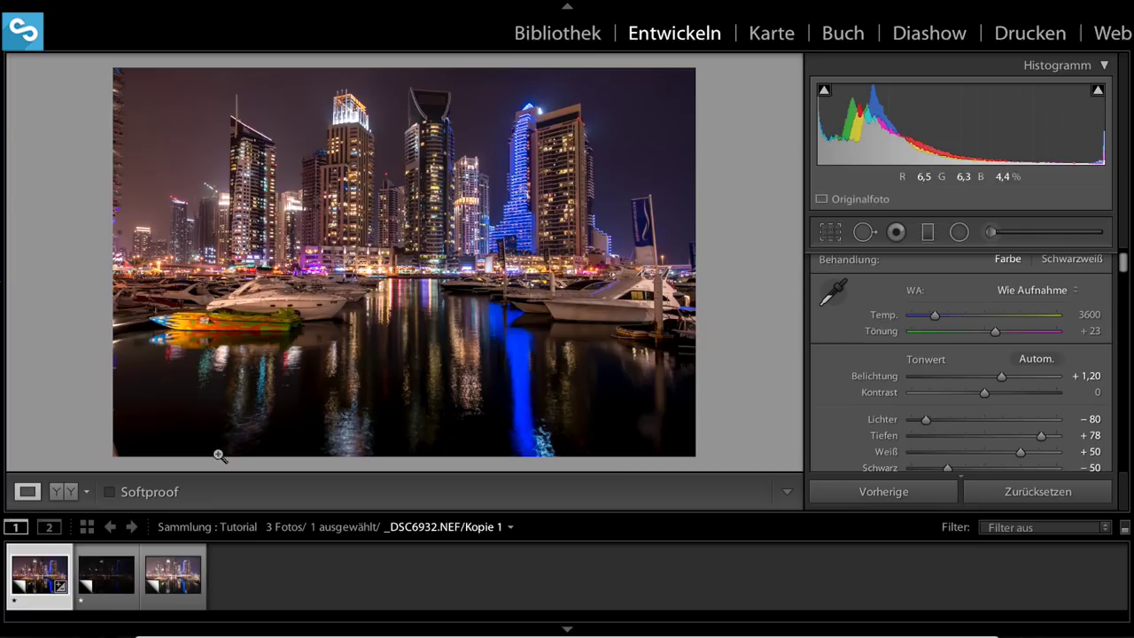
click(178, 572)
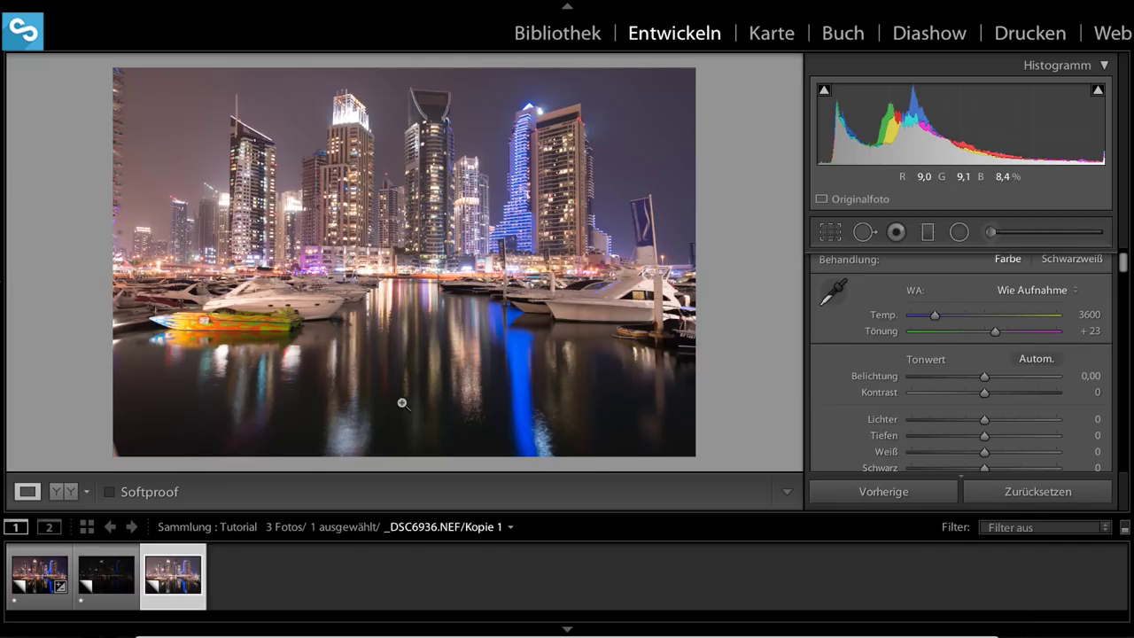
click(428, 361)
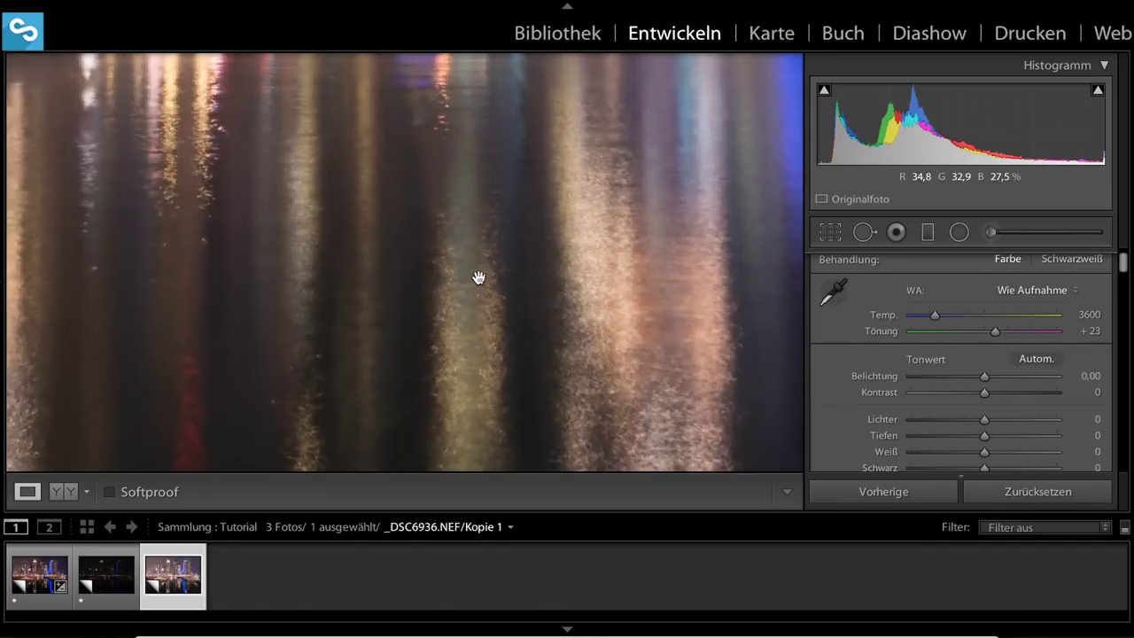
drag(478, 281, 481, 387)
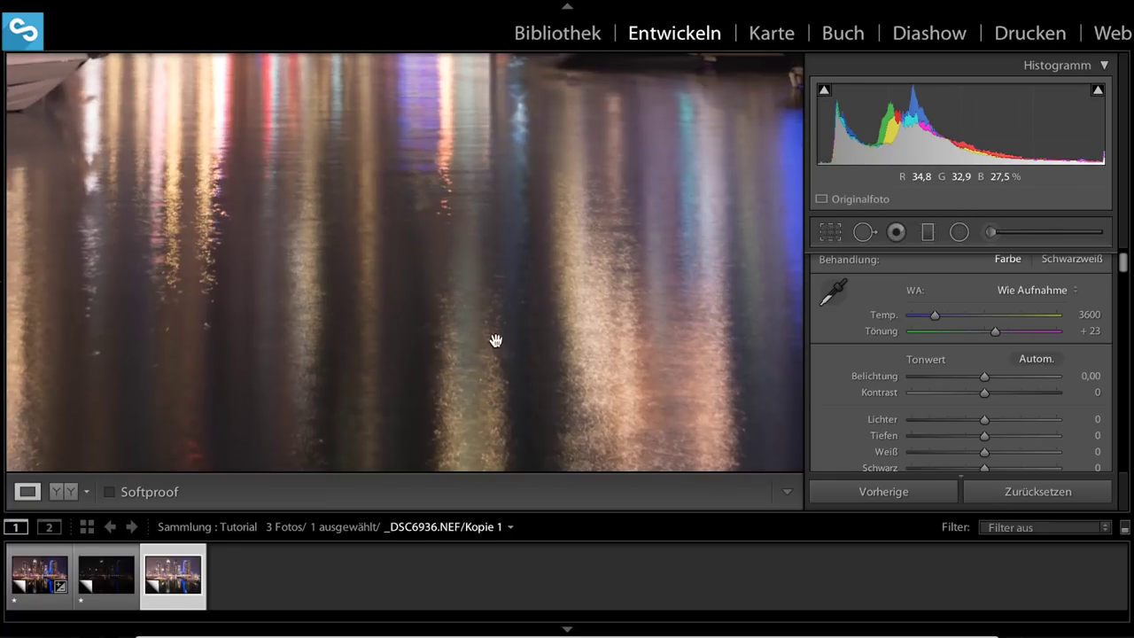
click(497, 337)
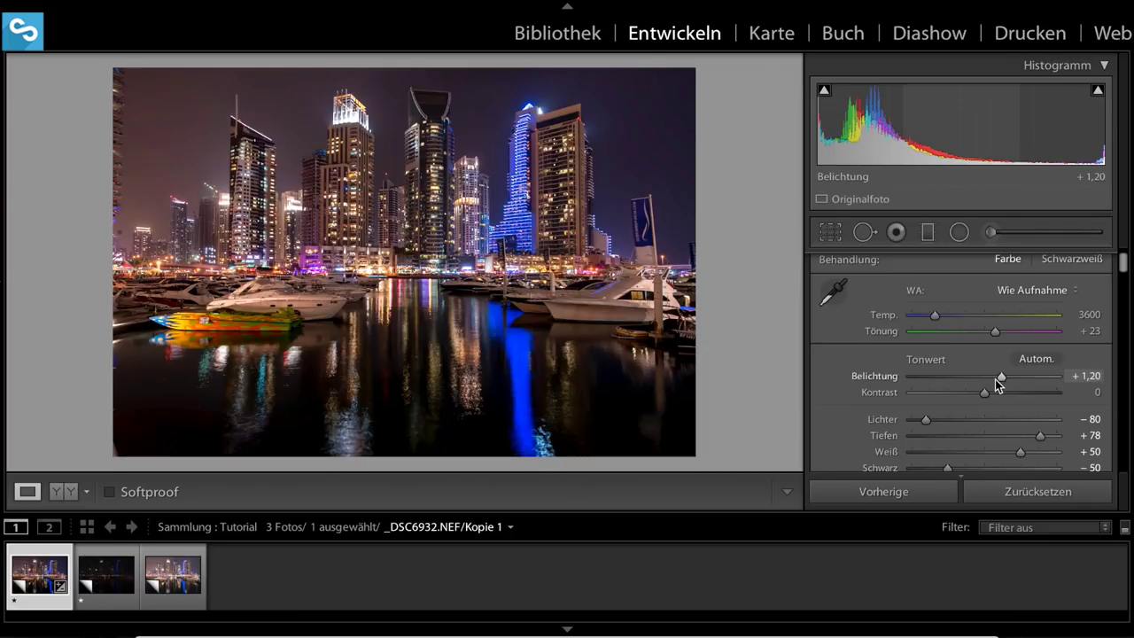
Set contrast to +20, temperature to 3137 and tint to +34
drag(994, 392, 997, 392)
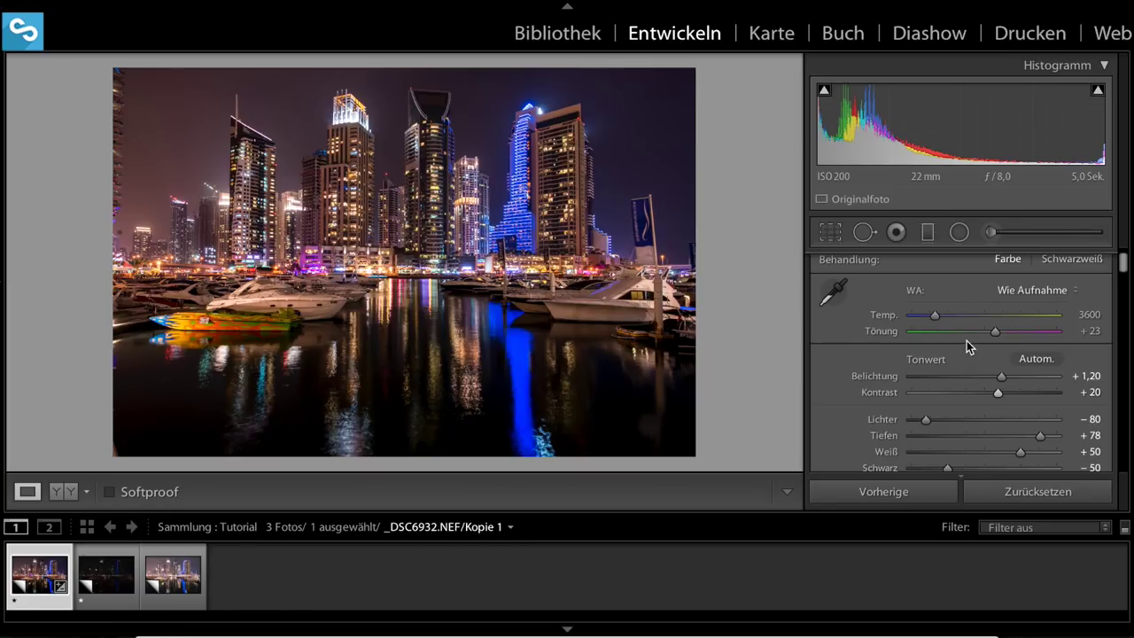
drag(934, 316, 928, 316)
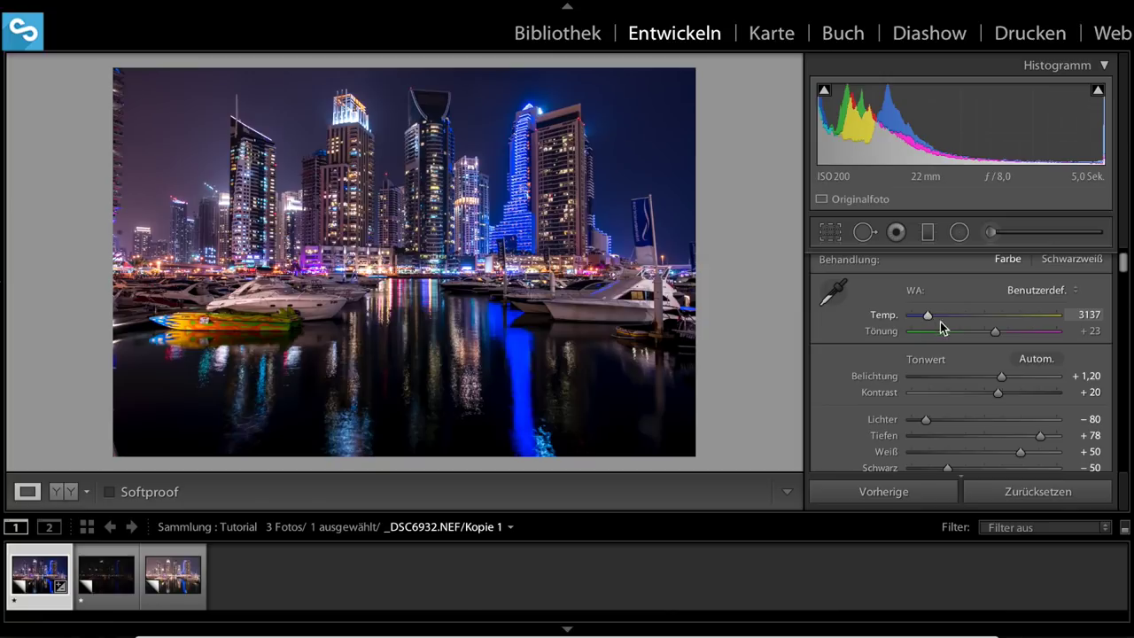
drag(995, 332, 1001, 333)
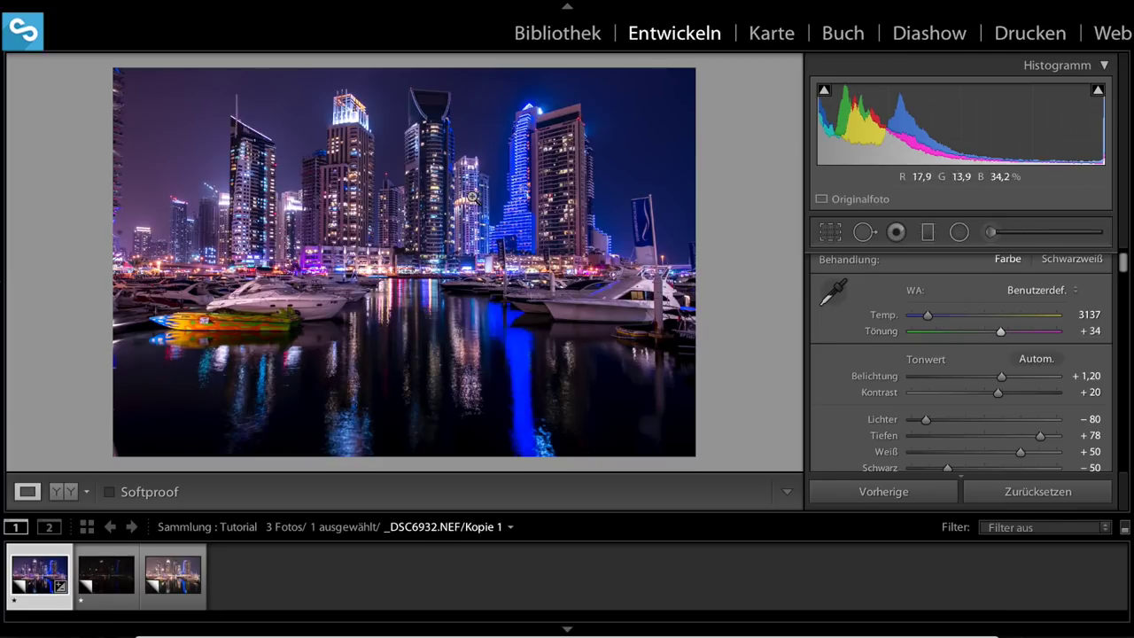
In Presence, lower Clarity to −11 and set Vibrance to +14
scroll(988, 358, down, 1)
scroll(988, 358, down, 2)
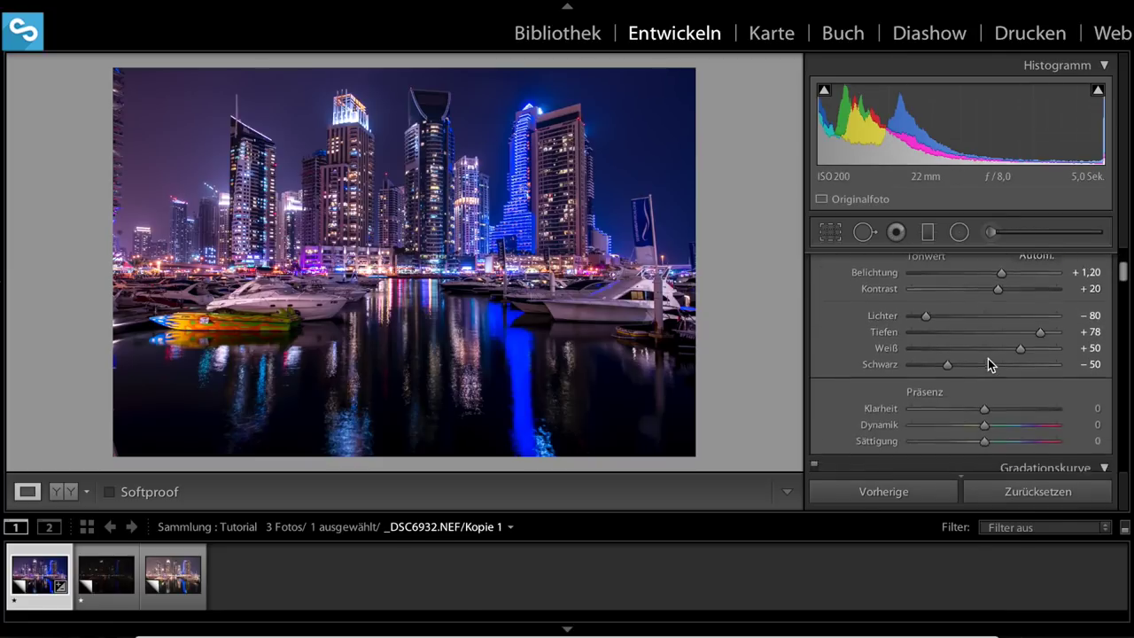
scroll(988, 358, down, 2)
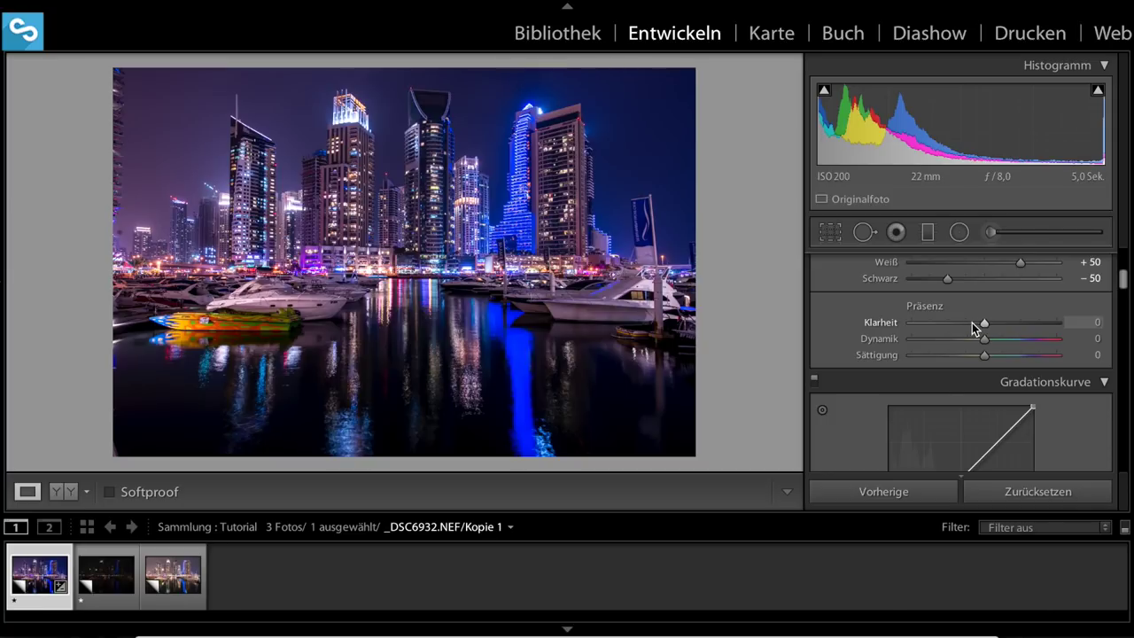
click(975, 322)
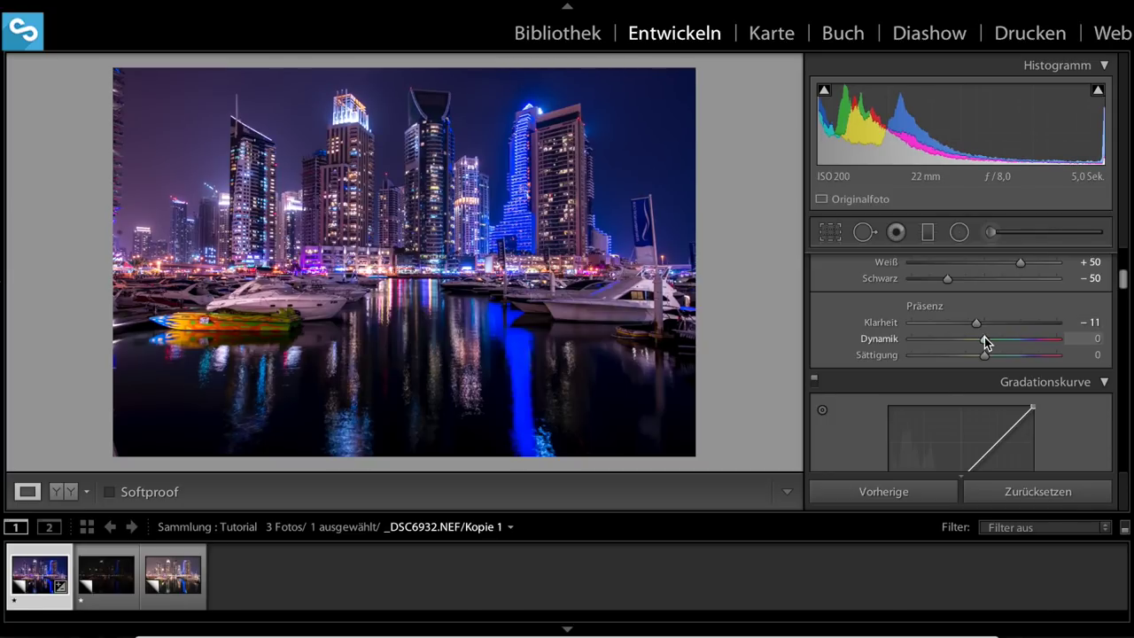
click(996, 338)
drag(995, 338, 993, 338)
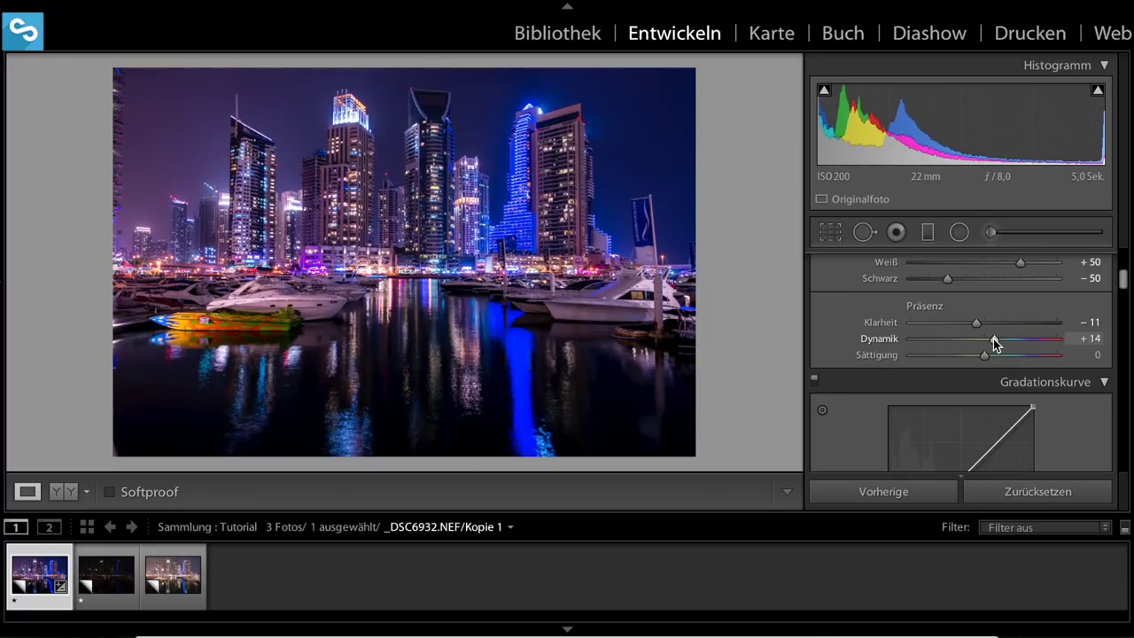
scroll(1001, 339, down, 1)
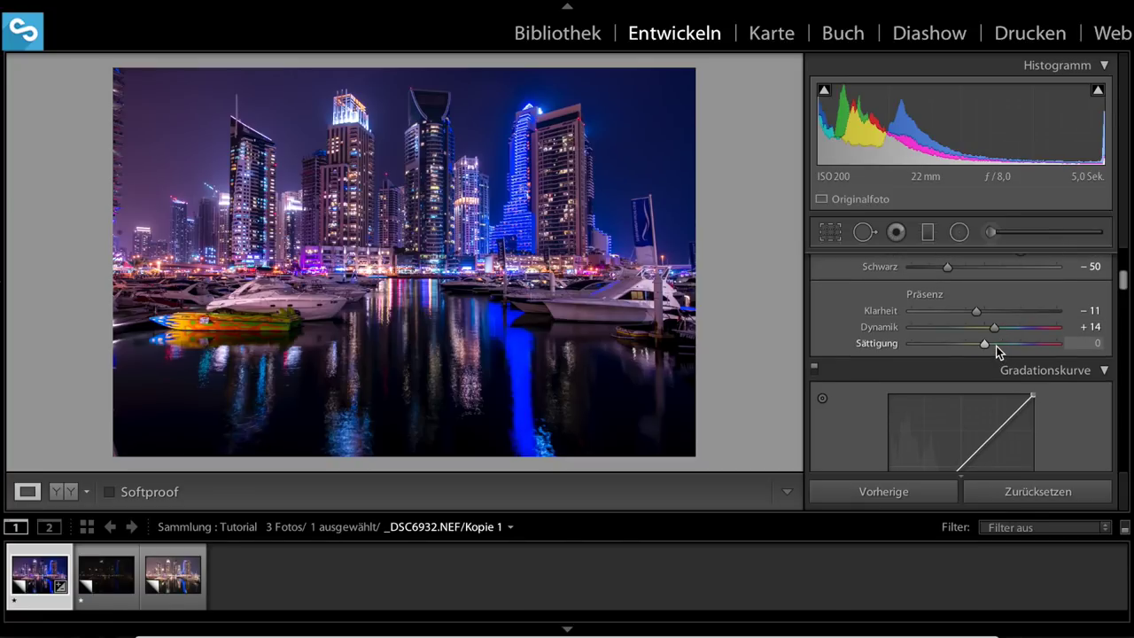
scroll(996, 350, down, 1)
scroll(996, 348, down, 2)
scroll(995, 348, down, 5)
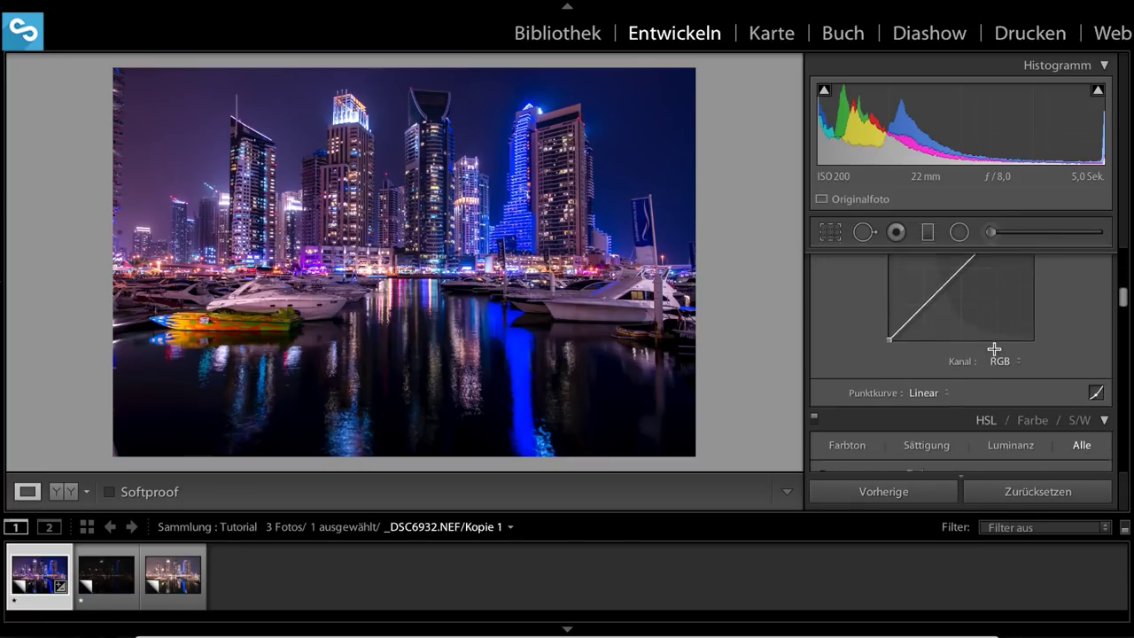
In the HSL panel, set the Blue hue slider to +15
scroll(994, 349, down, 5)
scroll(995, 348, down, 6)
scroll(994, 348, down, 2)
scroll(994, 346, up, 2)
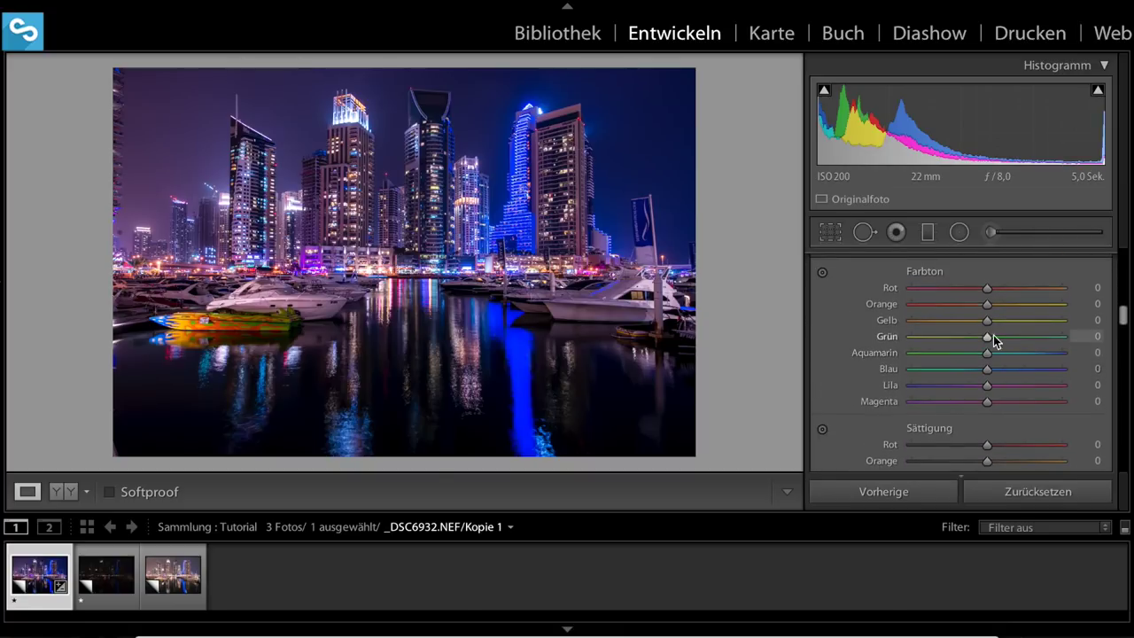
scroll(989, 355, up, 1)
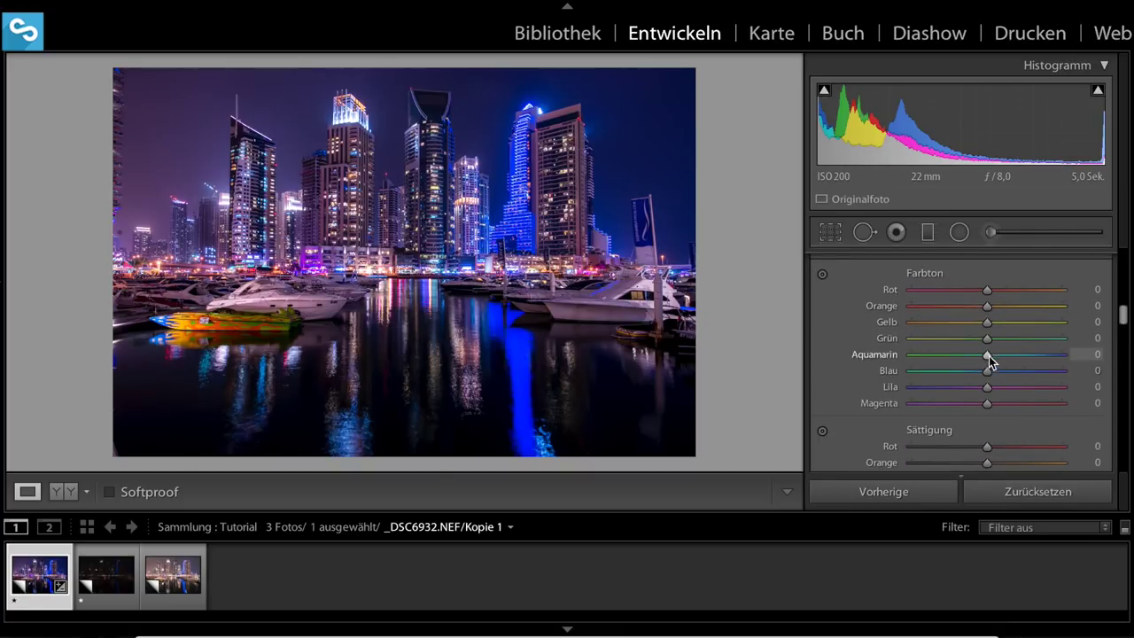
scroll(989, 355, up, 2)
scroll(981, 342, up, 1)
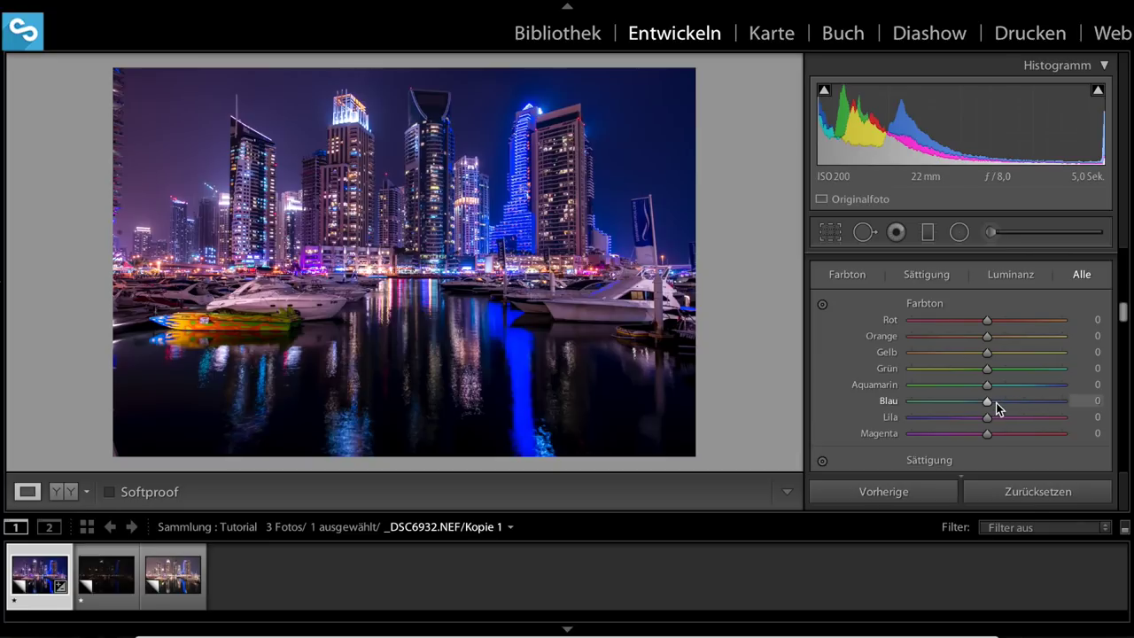
drag(990, 403, 999, 403)
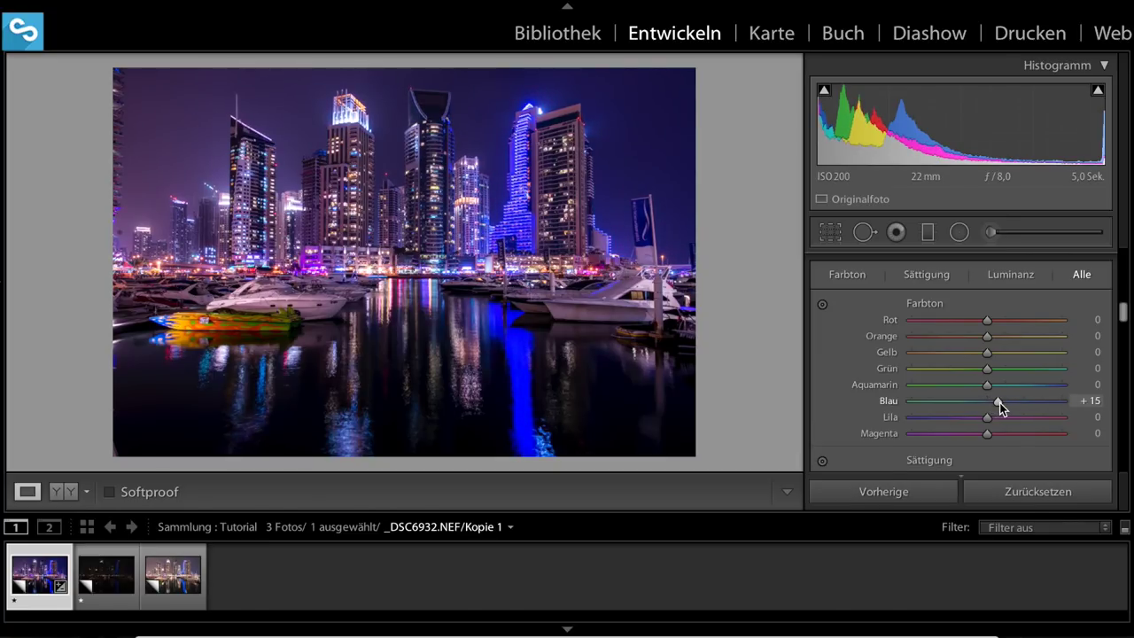
key(Up)
scroll(934, 383, down, 1)
scroll(933, 383, down, 3)
scroll(933, 383, down, 3)
scroll(934, 382, down, 3)
scroll(932, 380, down, 2)
Set sharpening Amount to 80 and Masking to 30 using the mask preview
scroll(932, 378, down, 3)
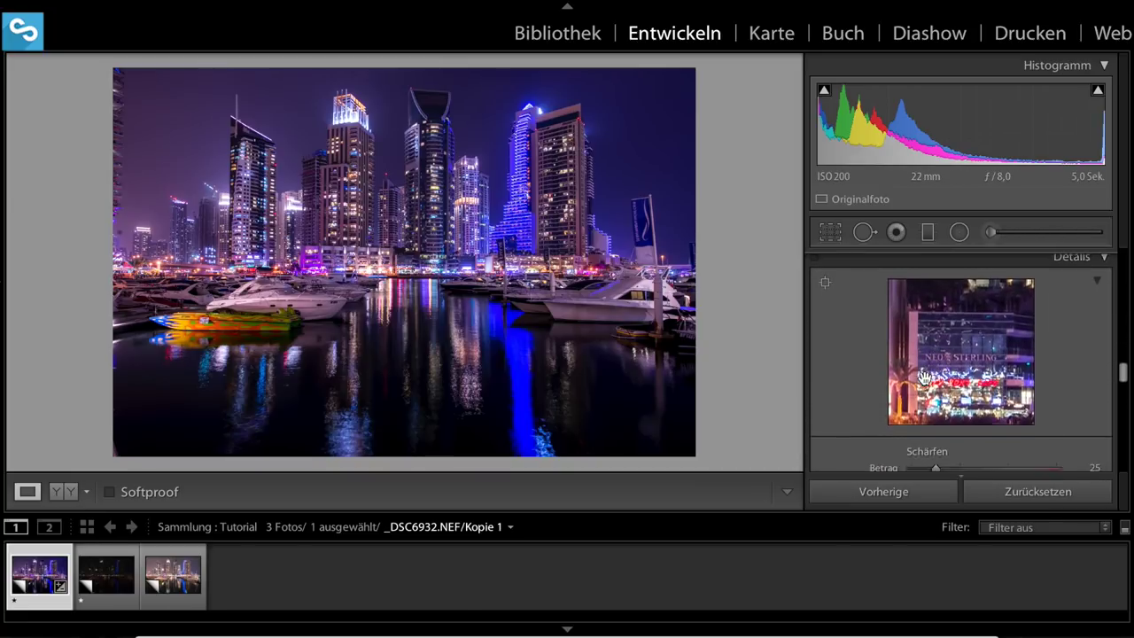
scroll(926, 387, down, 3)
drag(936, 426, 988, 425)
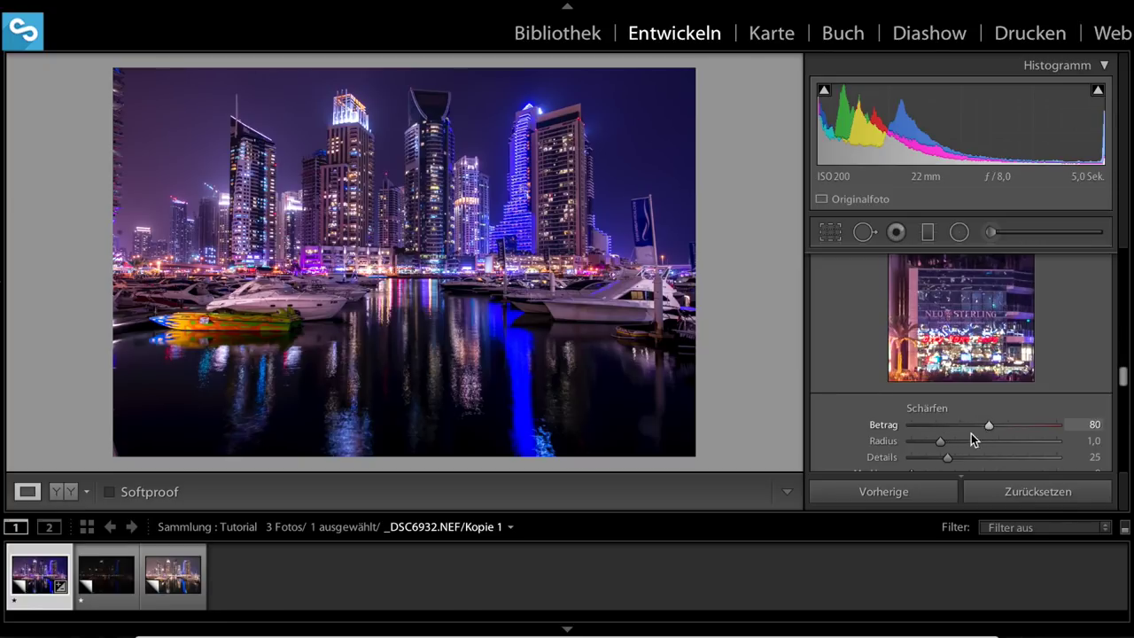
scroll(940, 432, down, 1)
key(alt)
drag(913, 445, 955, 443)
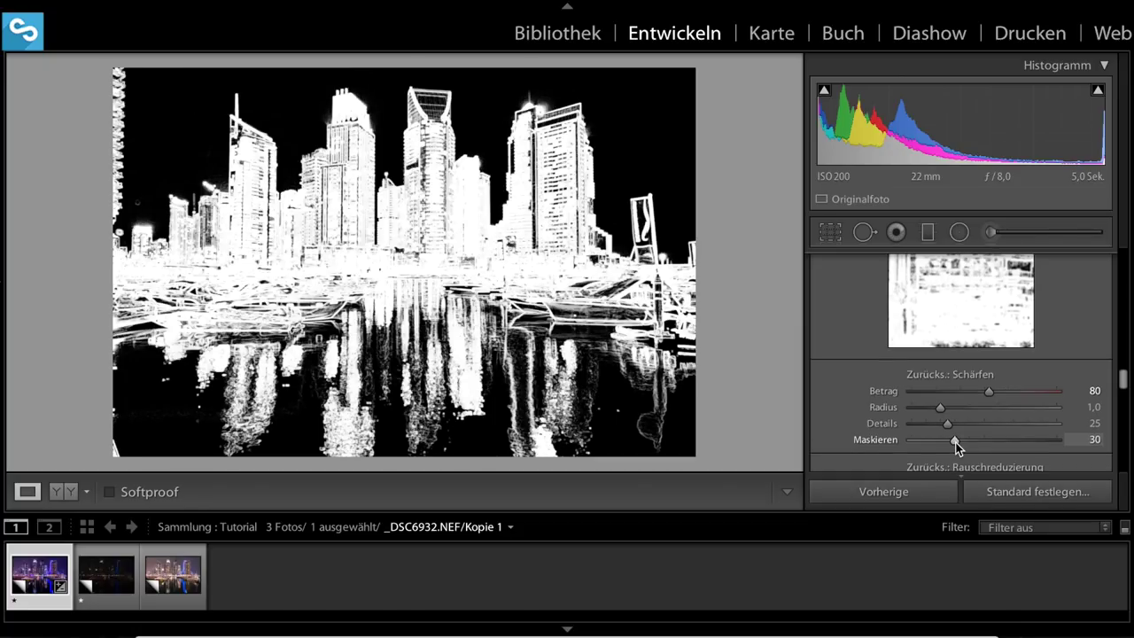
drag(957, 448, 957, 445)
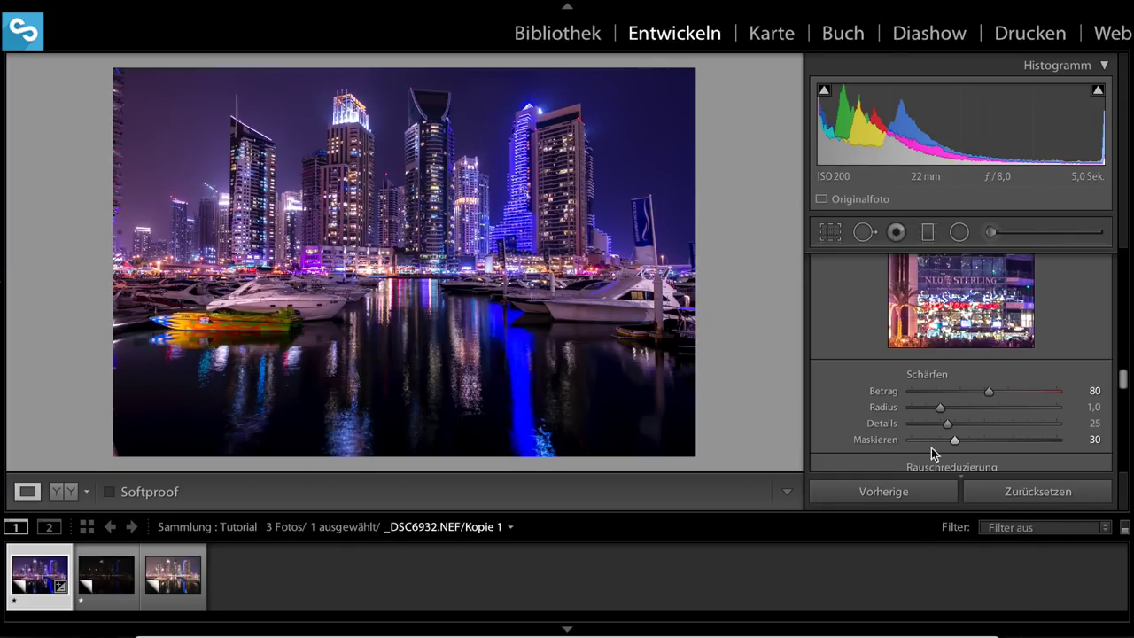
Set luminance noise reduction to 20
scroll(965, 405, down, 1)
scroll(965, 401, down, 2)
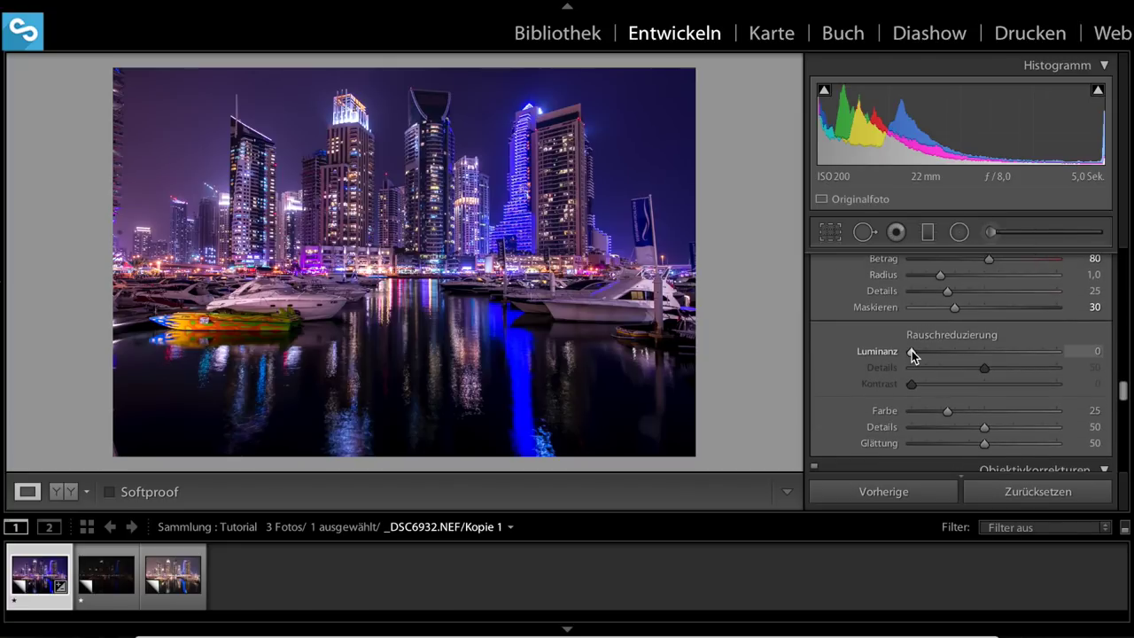
drag(913, 352, 941, 352)
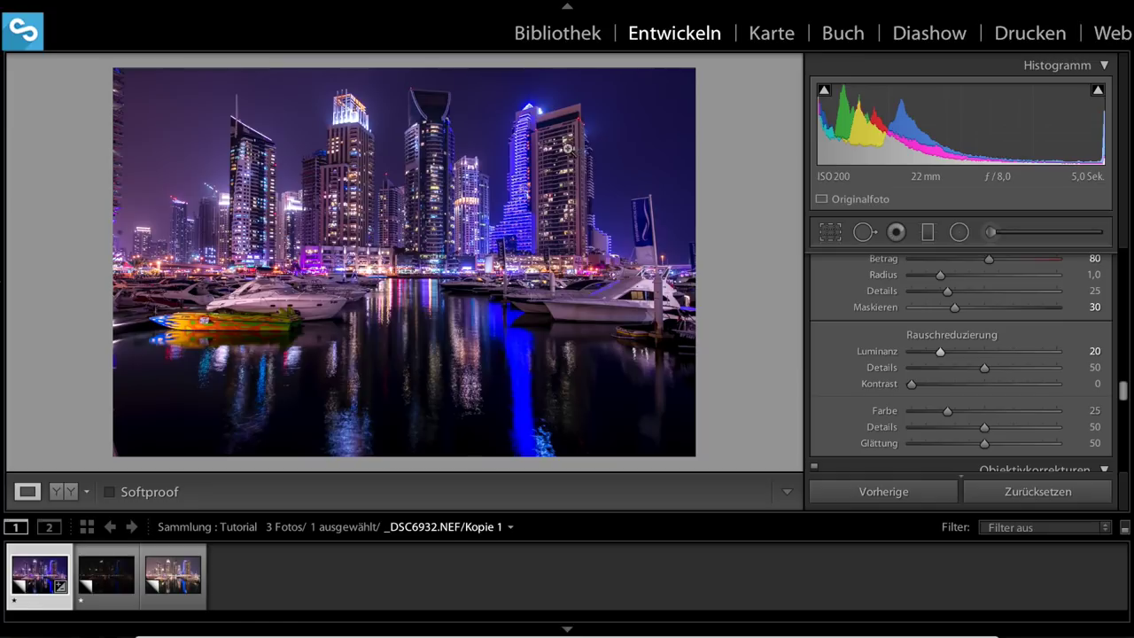
Enable profile corrections and chromatic aberration removal, and apply Upright Auto
scroll(971, 381, down, 2)
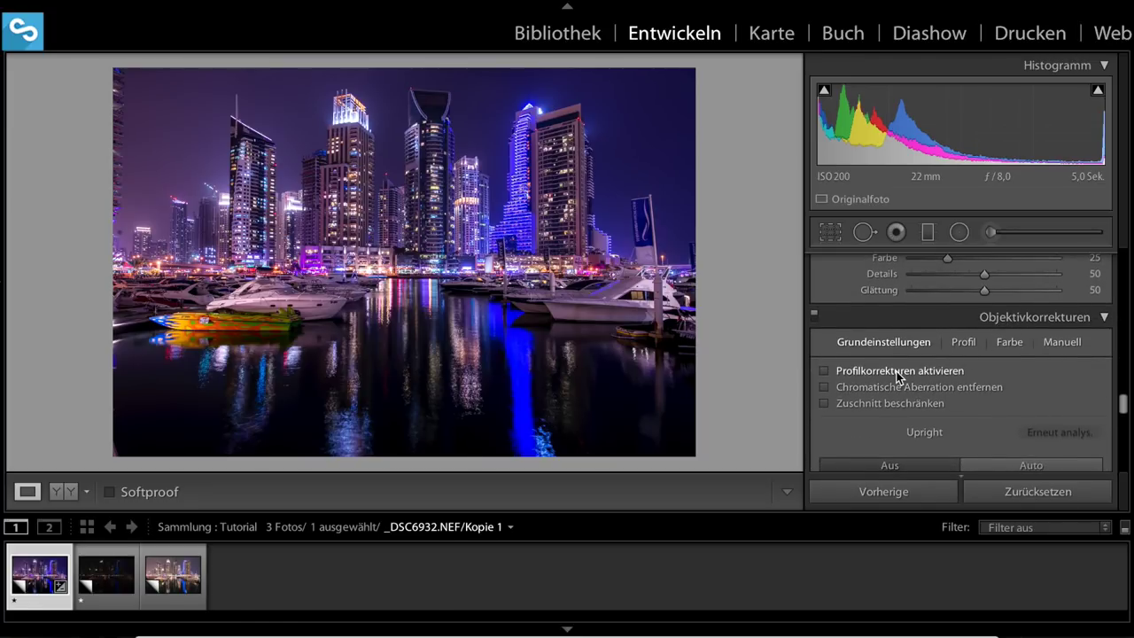
click(898, 372)
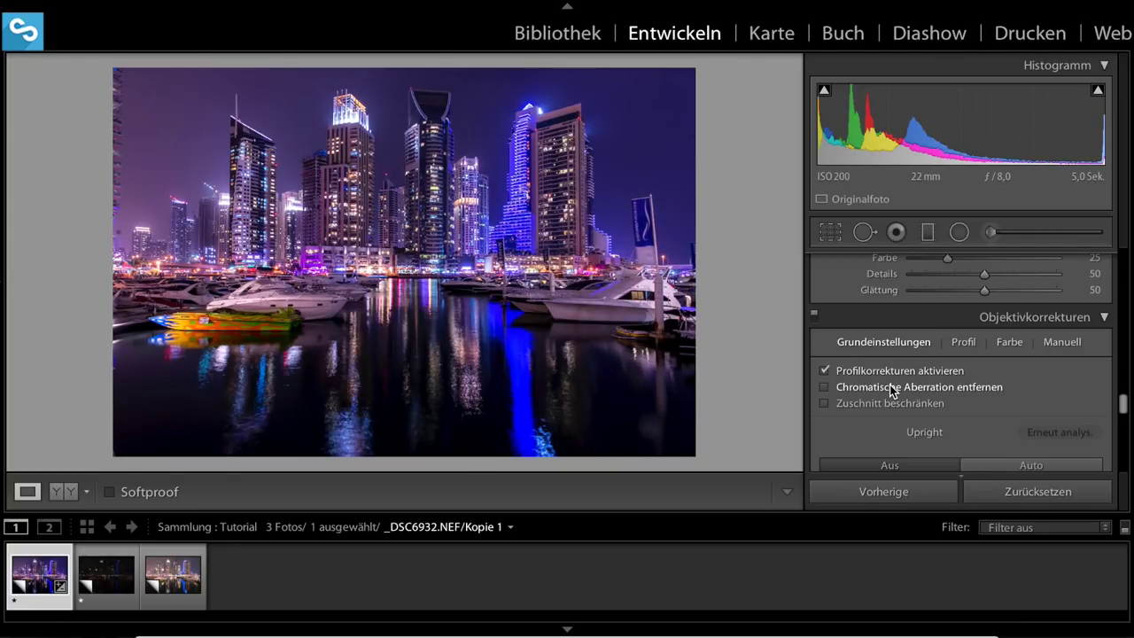
click(893, 390)
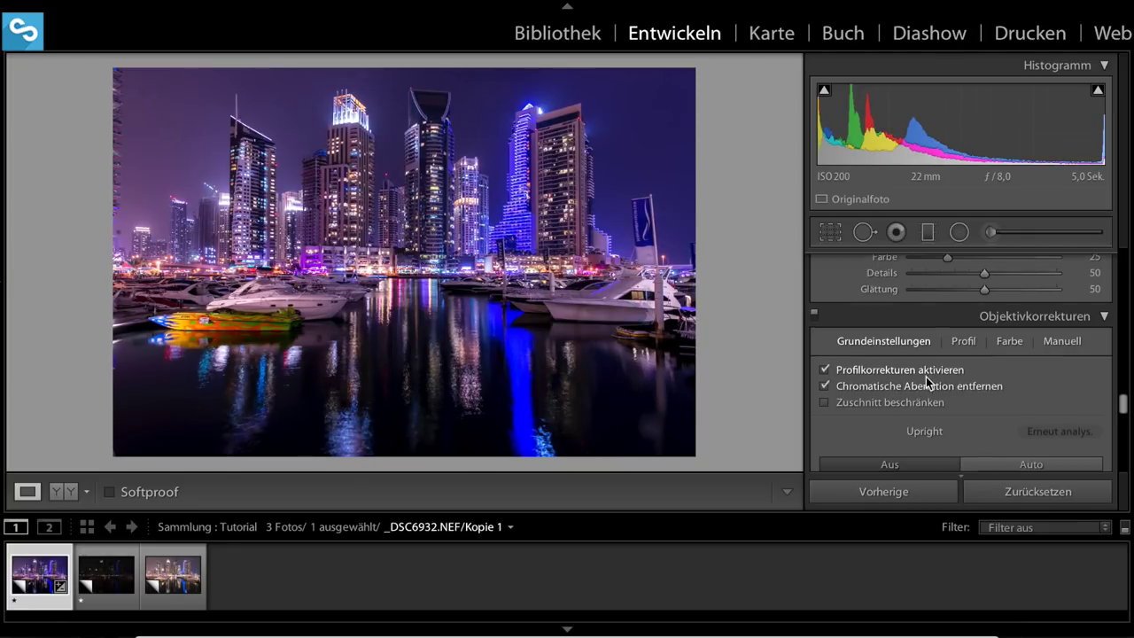
scroll(929, 383, down, 2)
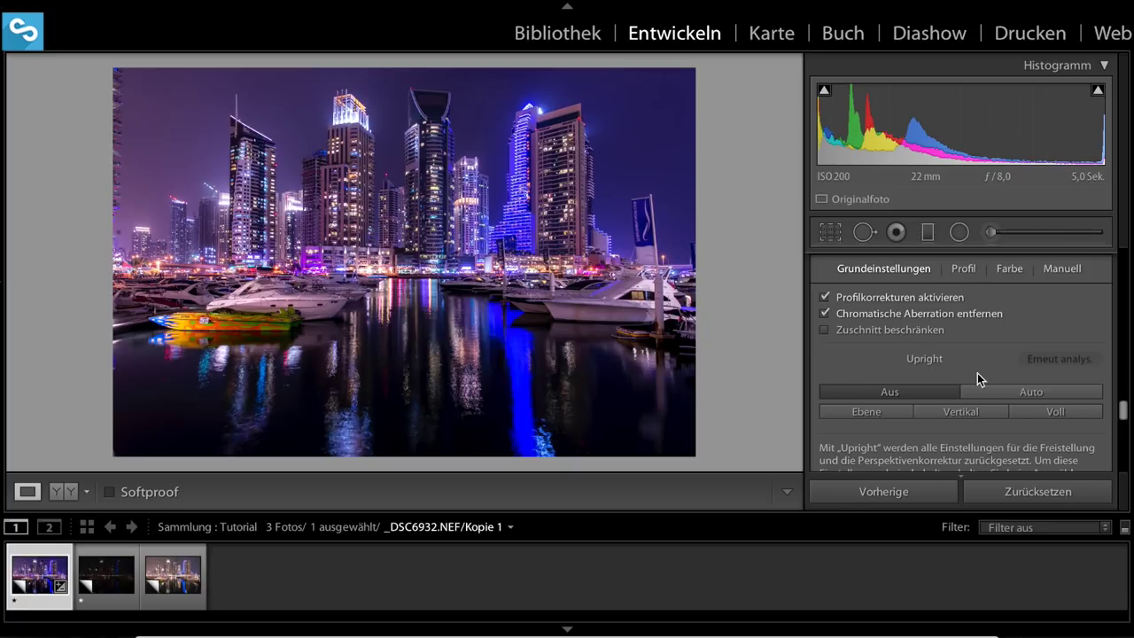
click(1030, 396)
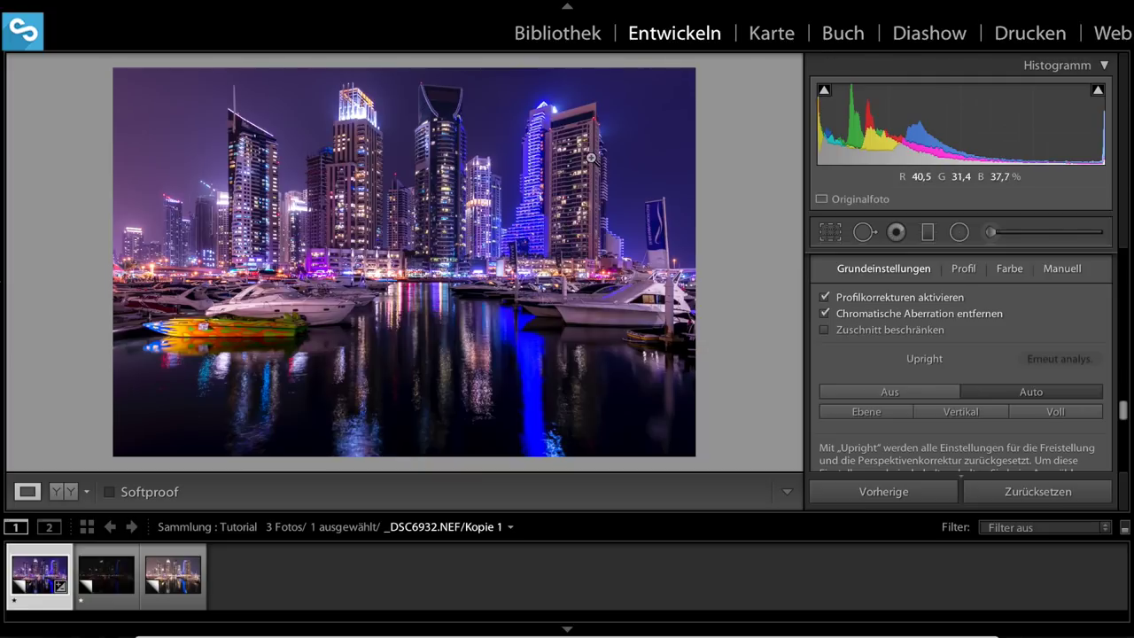
In Camera Calibration, set the profile to Camera Neutral
scroll(1017, 352, down, 2)
scroll(1017, 353, down, 3)
scroll(1016, 353, down, 2)
scroll(1017, 352, down, 3)
scroll(1016, 352, down, 3)
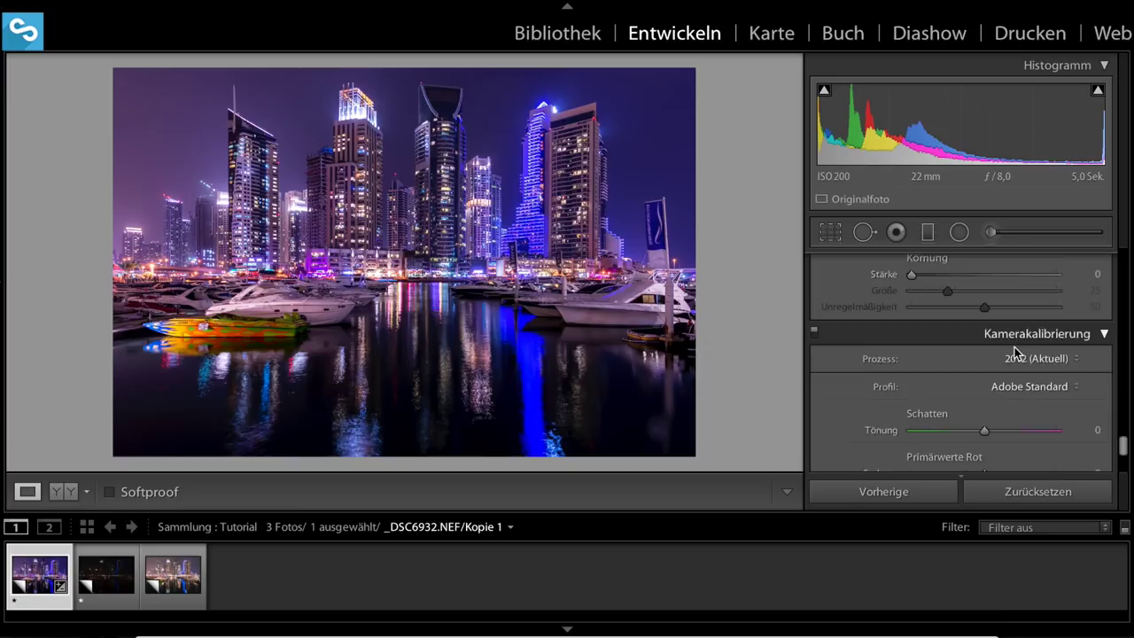
scroll(1017, 352, down, 2)
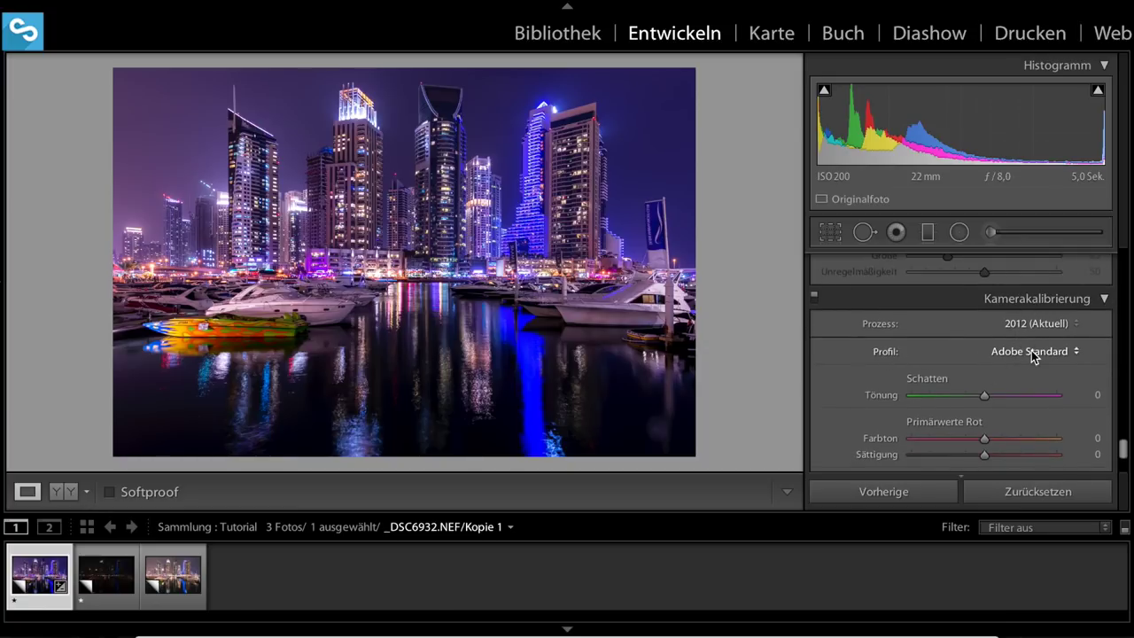
click(1032, 353)
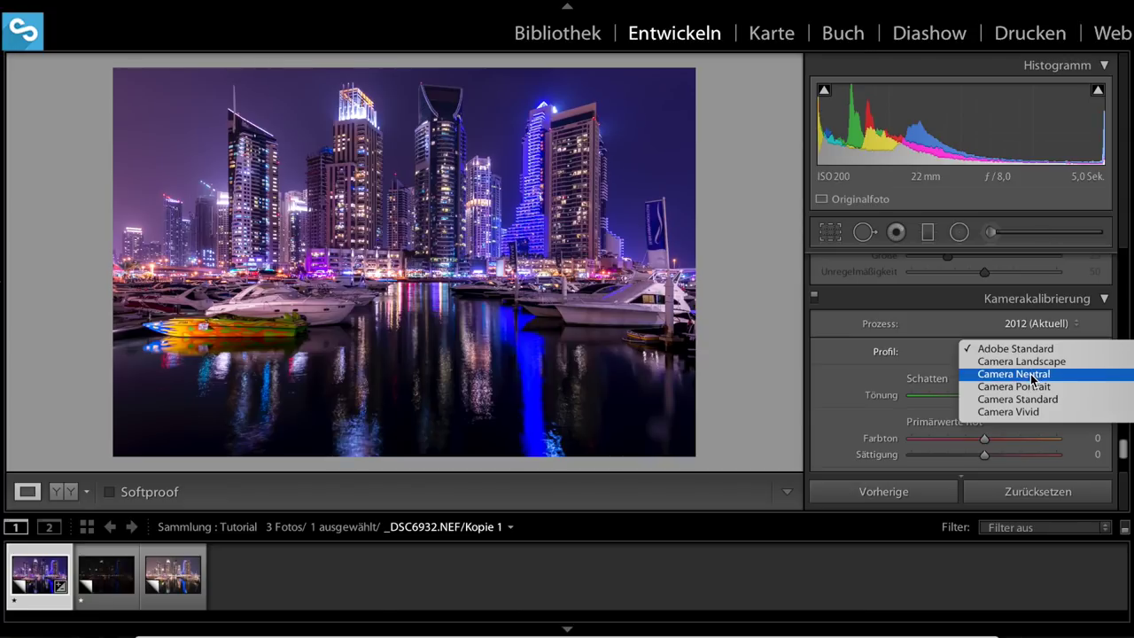
click(1030, 374)
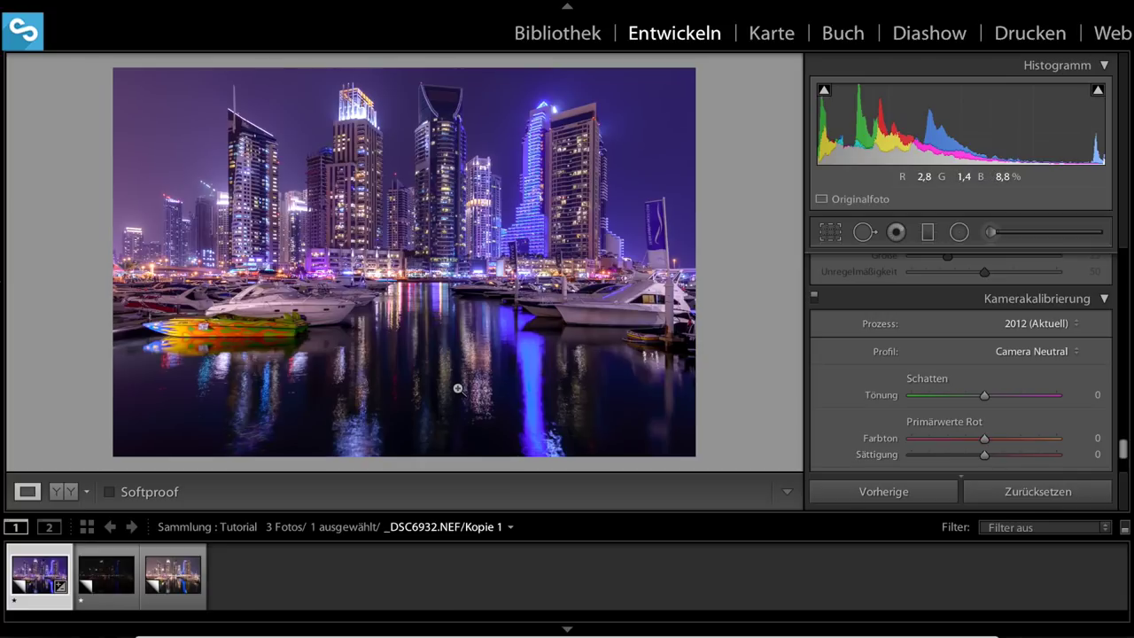
Shift-select through the third filmstrip thumbnail so all three photos are selected
scroll(1003, 377, up, 3)
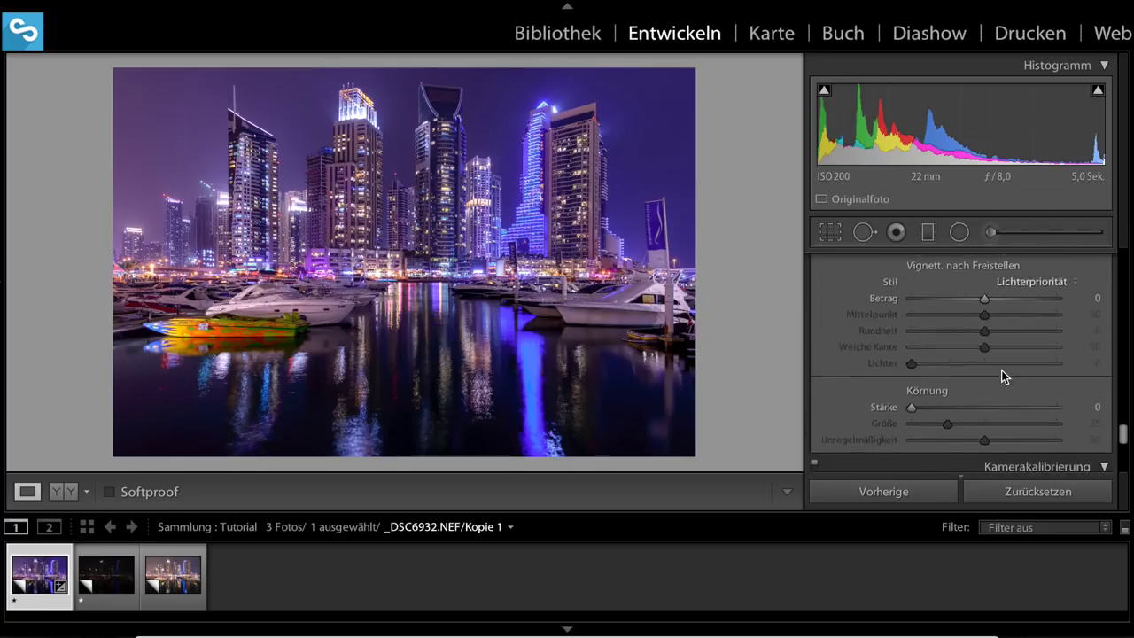
scroll(1002, 376, up, 2)
scroll(1002, 376, up, 5)
scroll(1002, 377, up, 3)
scroll(1002, 376, up, 3)
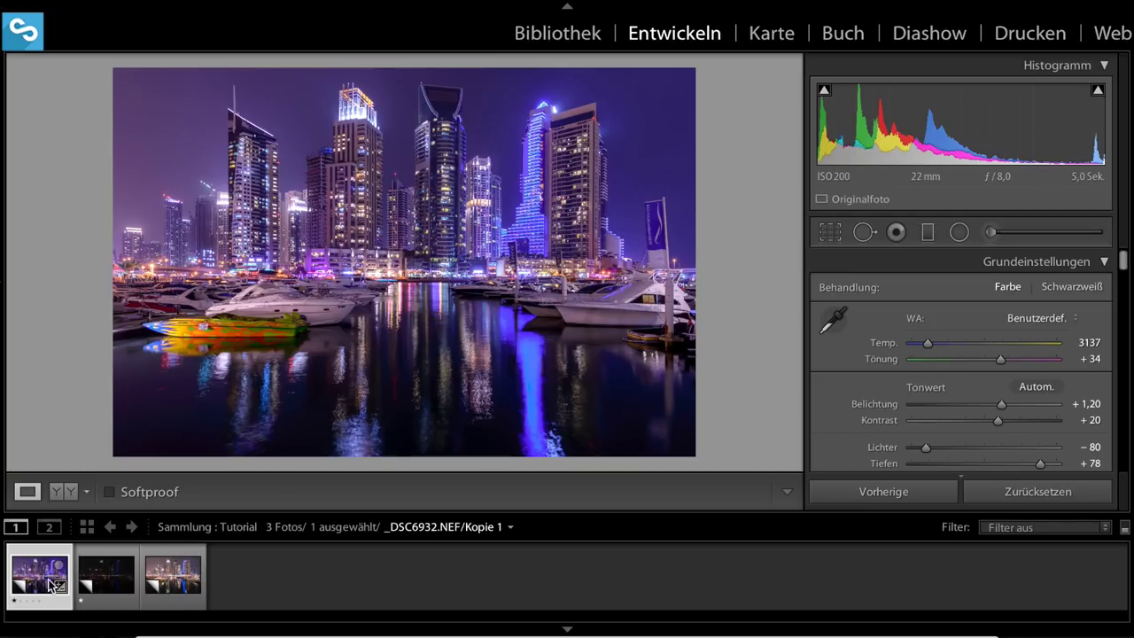
key(shift)
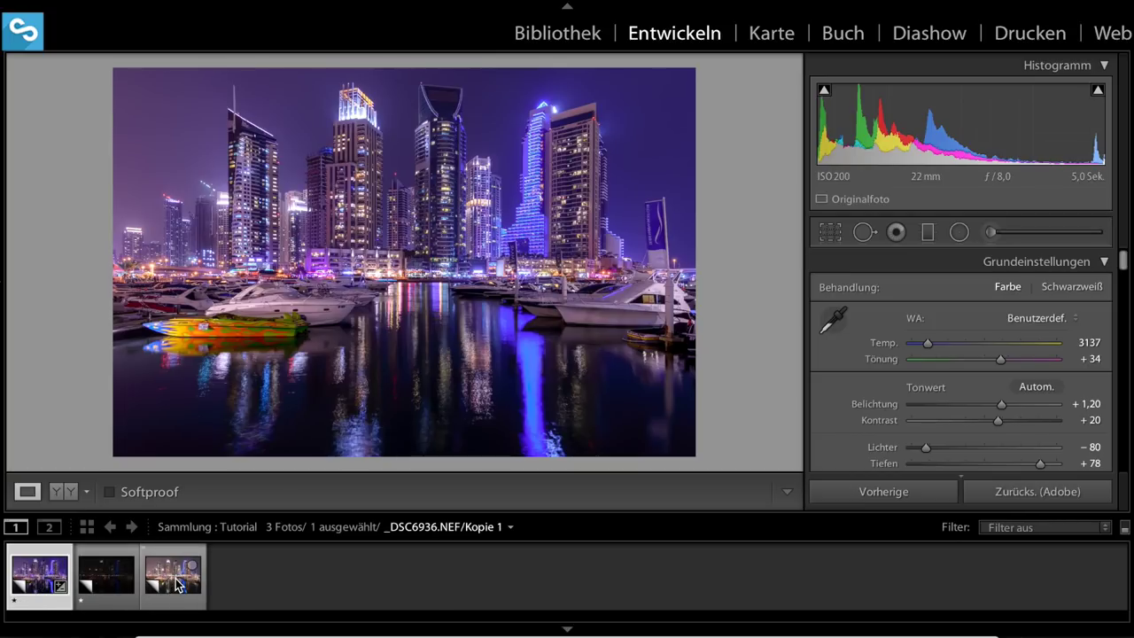
shift+click(175, 579)
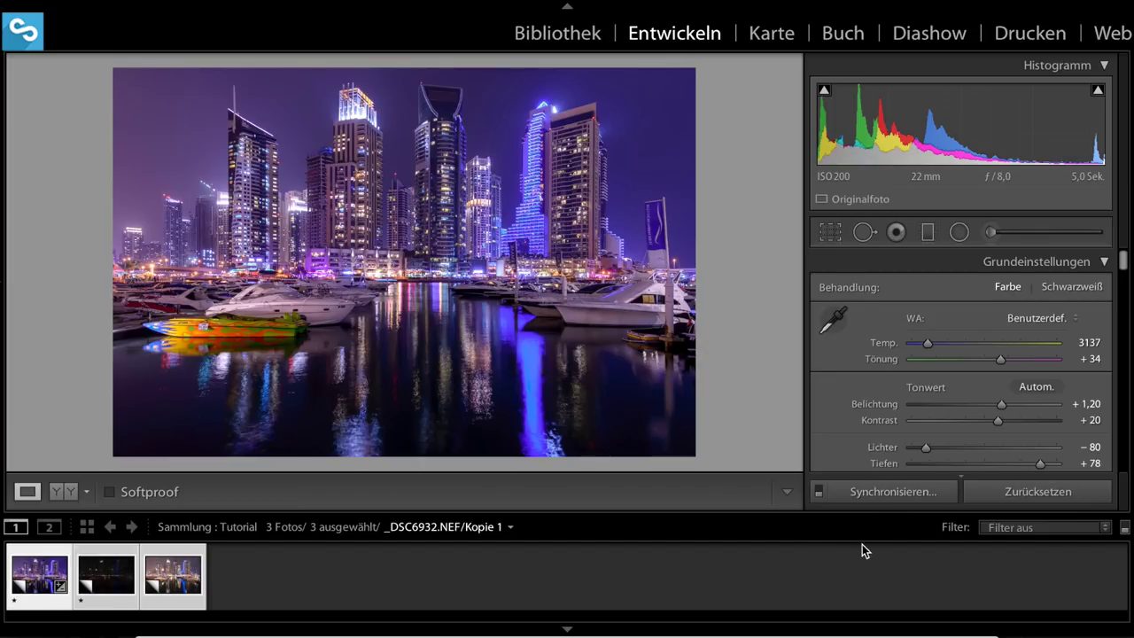
Synchronise all development settings from _DSC6932 to the other two photos
click(886, 493)
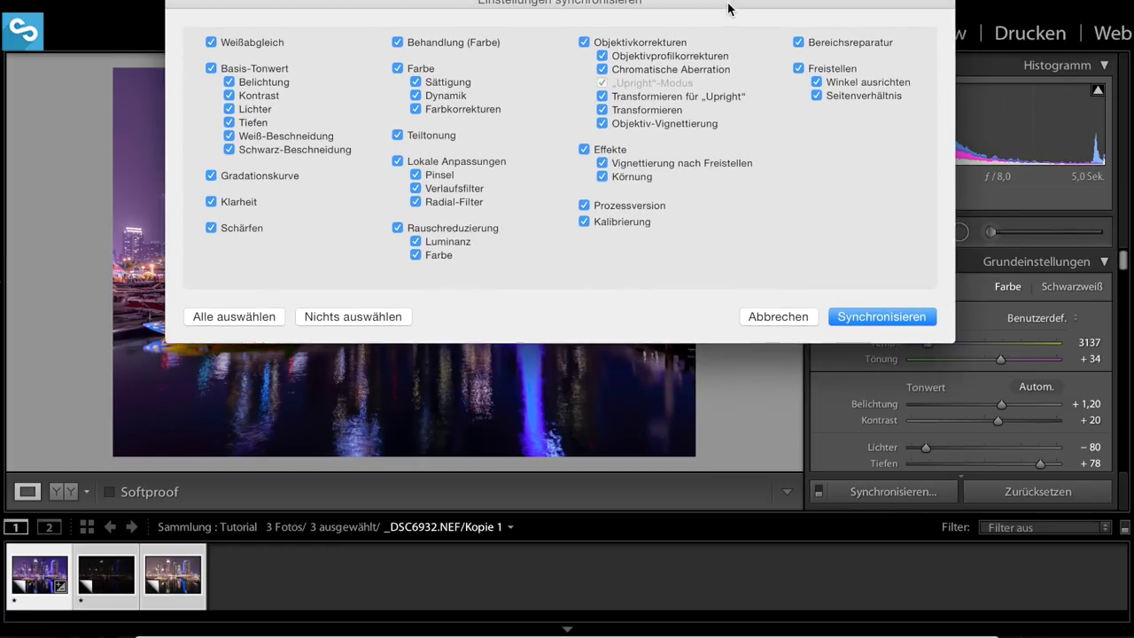
drag(735, 0, 706, 0)
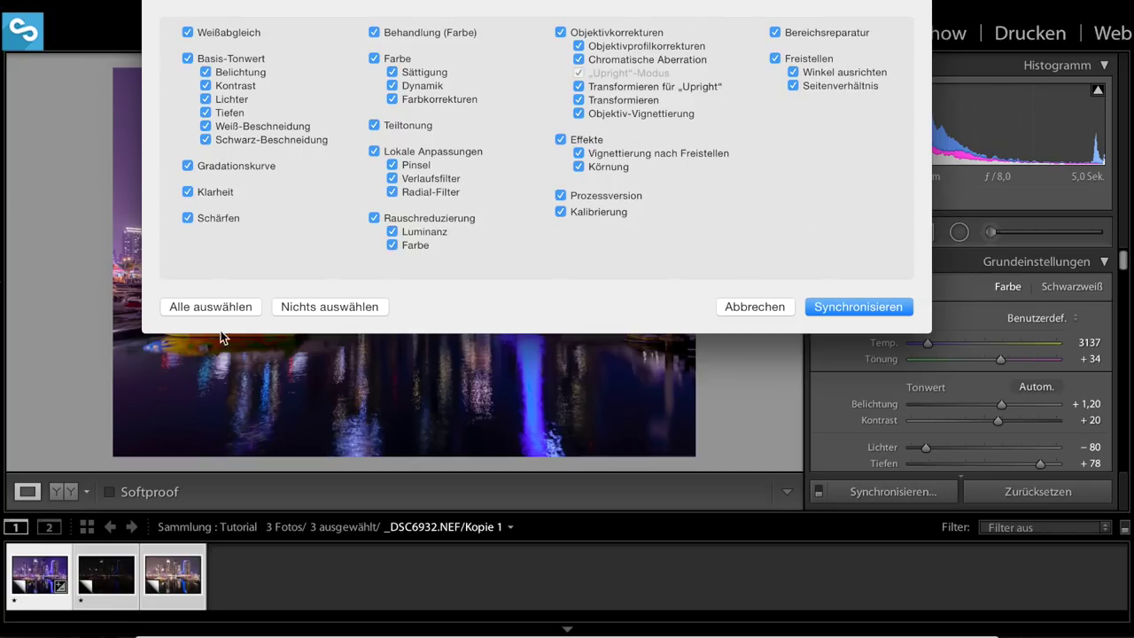
click(218, 305)
click(855, 306)
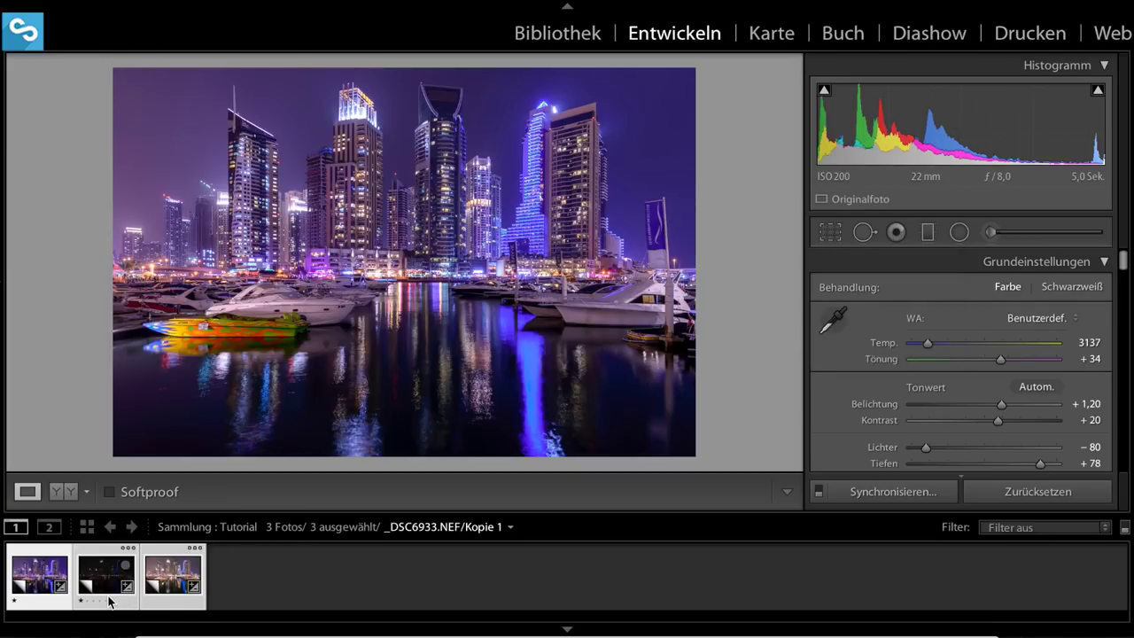
Check the synced second and third photos, then reselect all three
click(109, 603)
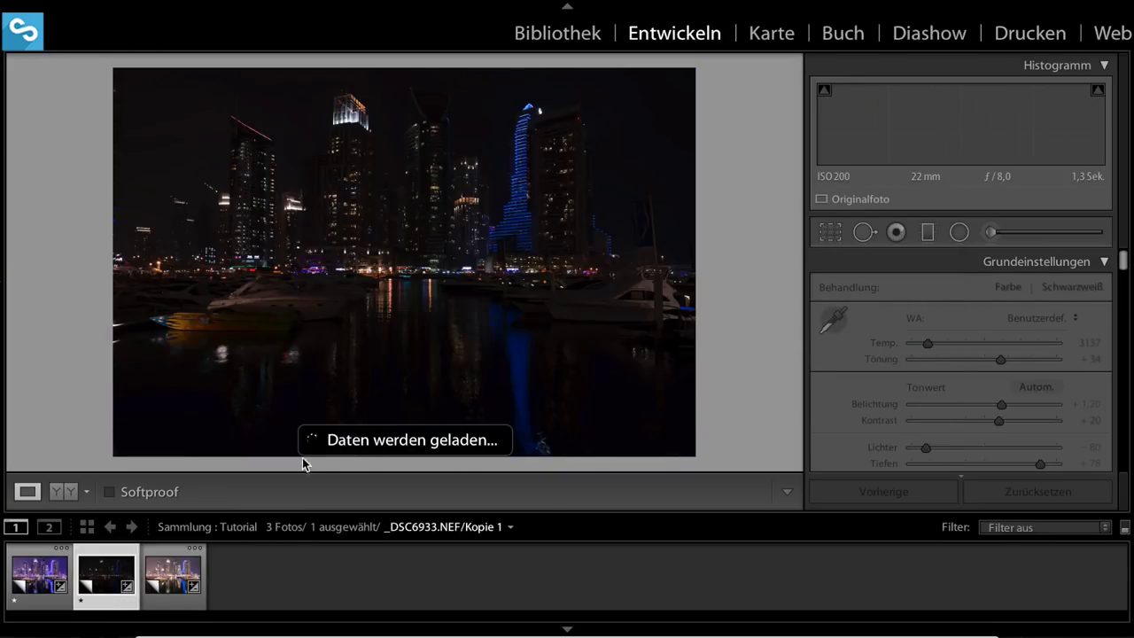
click(174, 606)
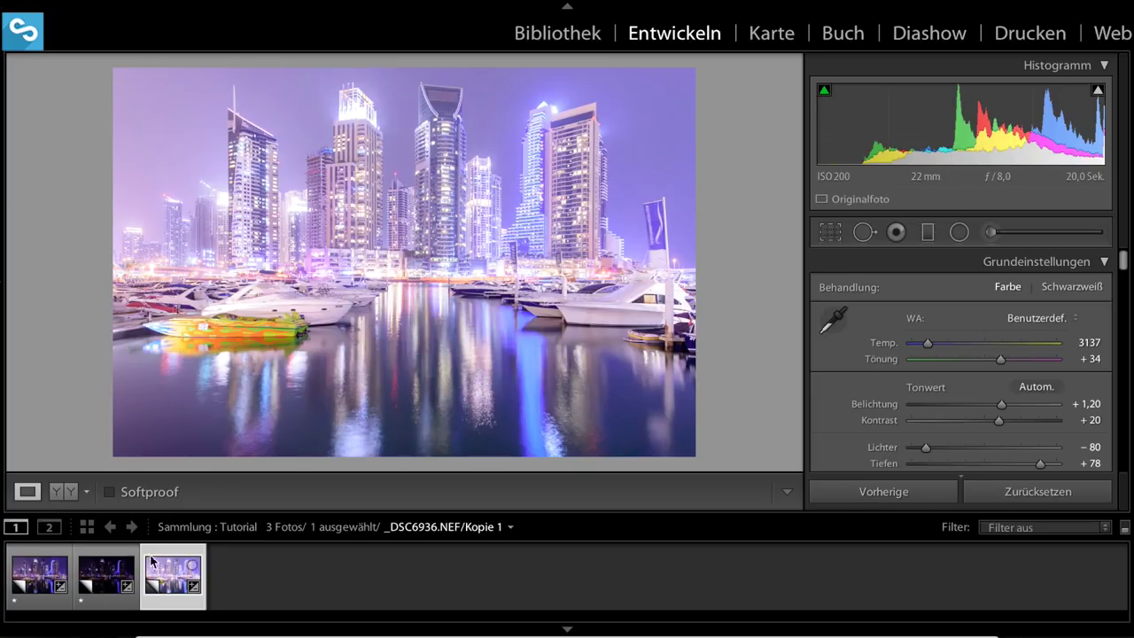
shift+click(42, 574)
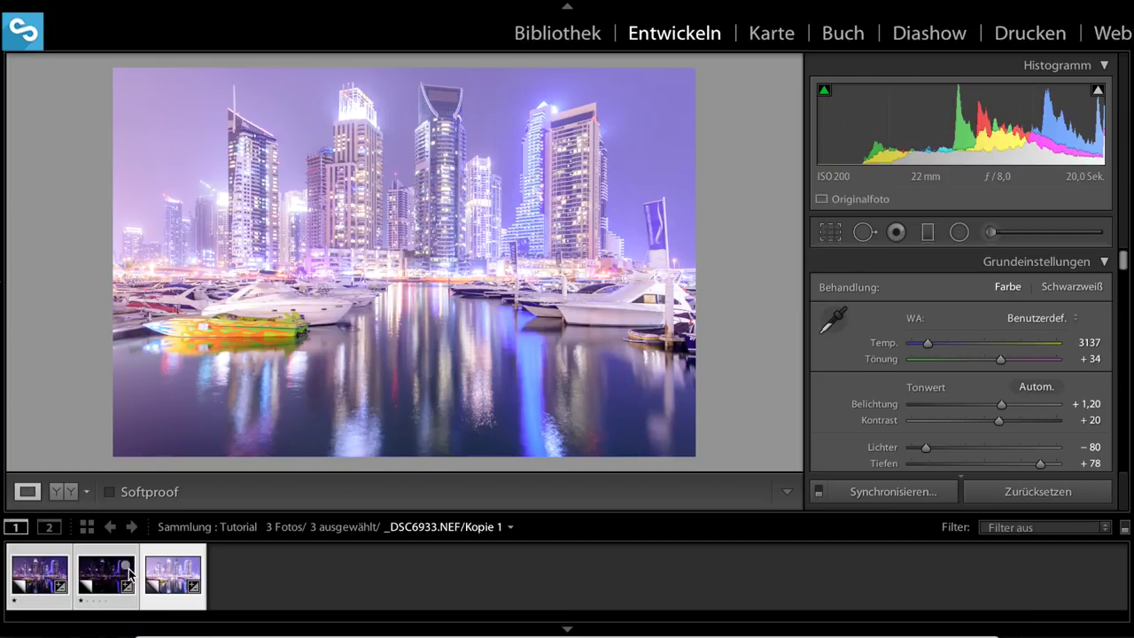
Open the three marina exposures from Lightroom as layers in one Photoshop document
right_click(40, 582)
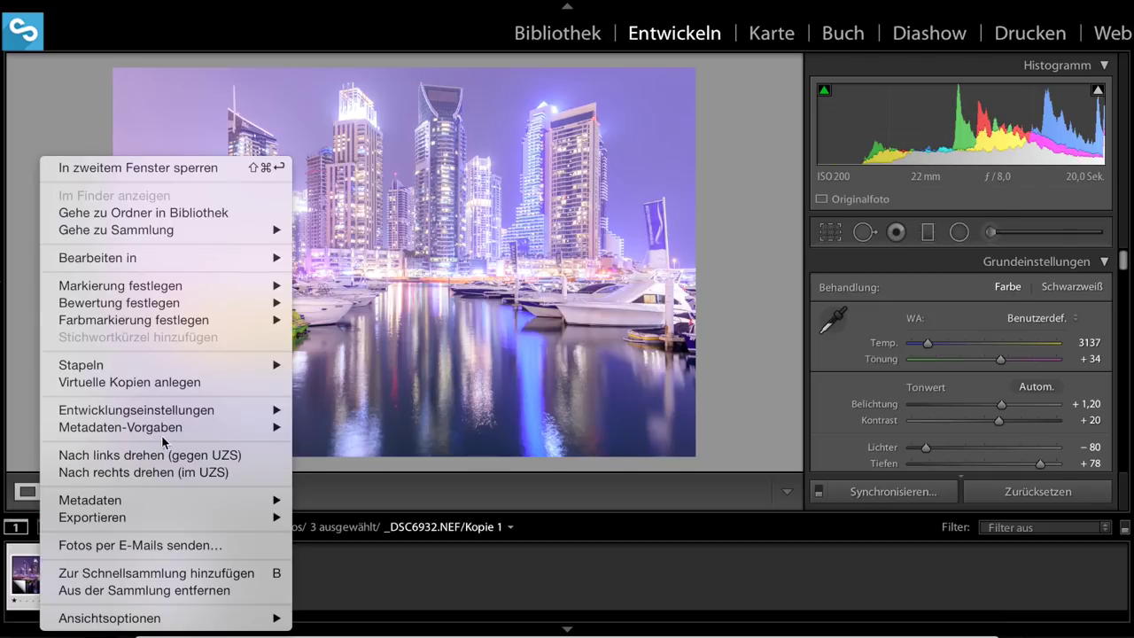
mouse_move(97, 257)
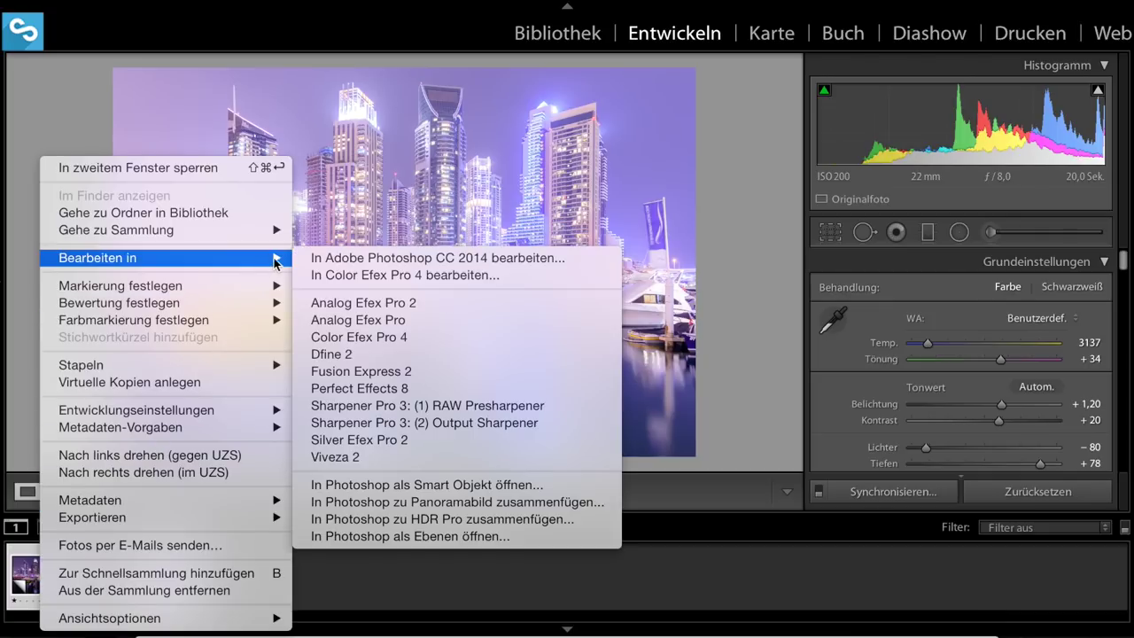
click(403, 538)
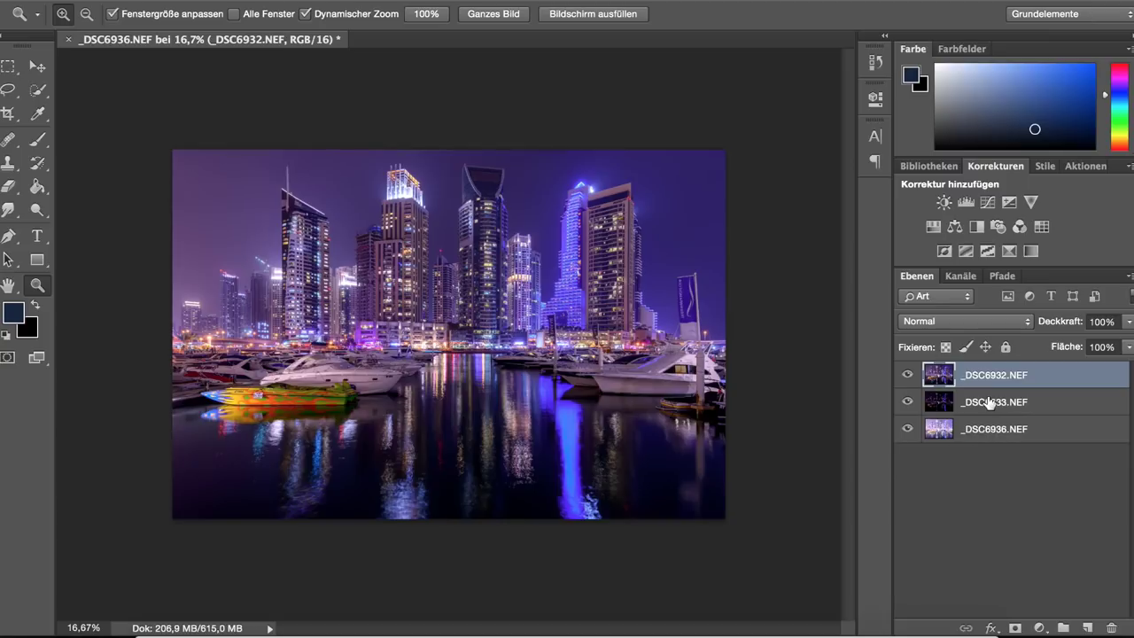
Toggle the top and middle exposures' visibility and zoom in on the towers to compare
click(906, 380)
click(907, 401)
click(906, 376)
click(576, 317)
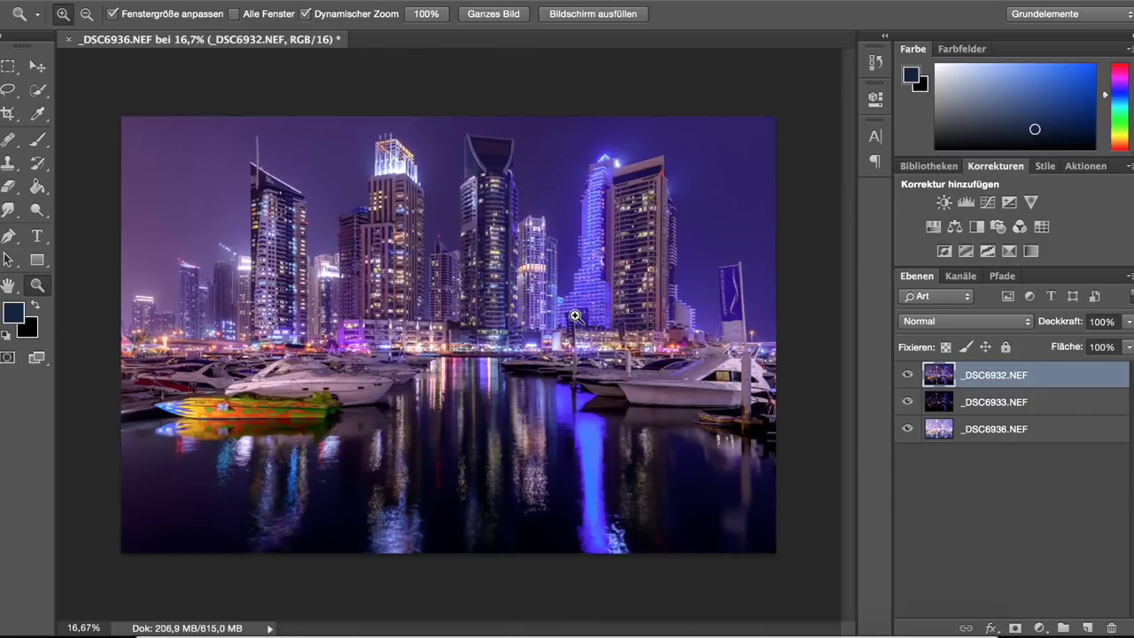
click(546, 308)
click(510, 314)
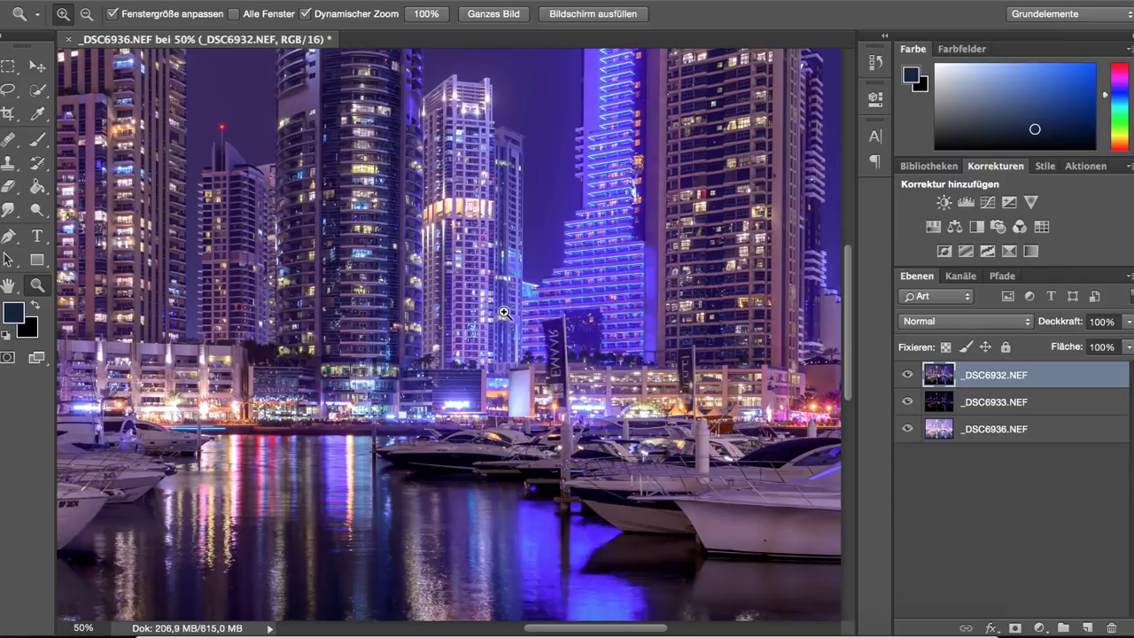
Recompare exposure brightness, zoom back out, and select all three exposure layers
click(908, 375)
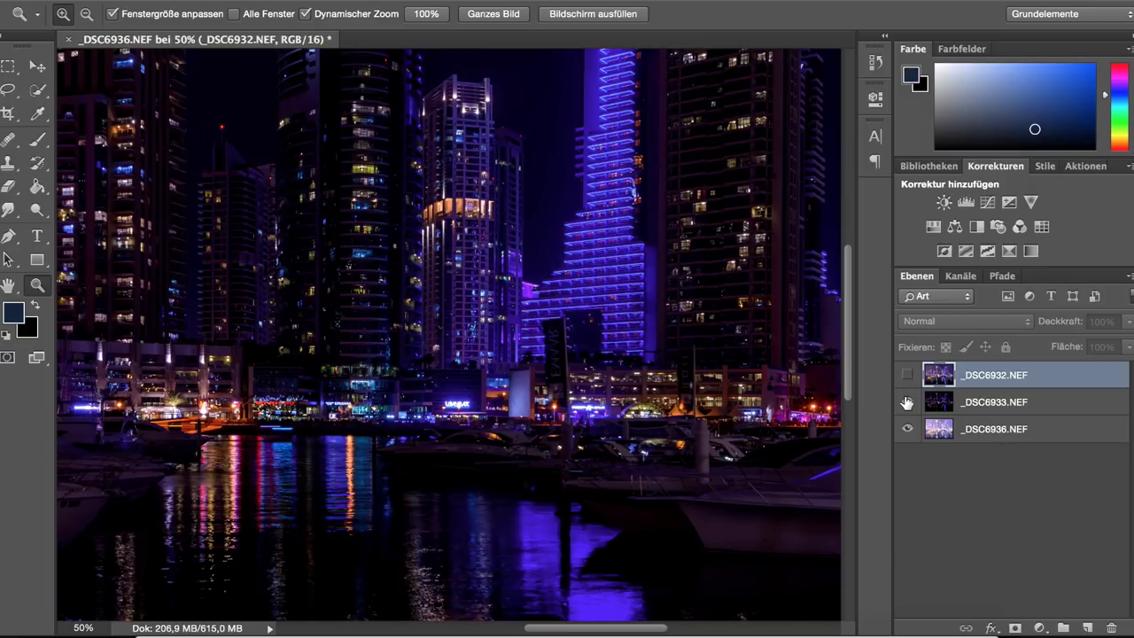
click(908, 402)
click(907, 374)
click(908, 402)
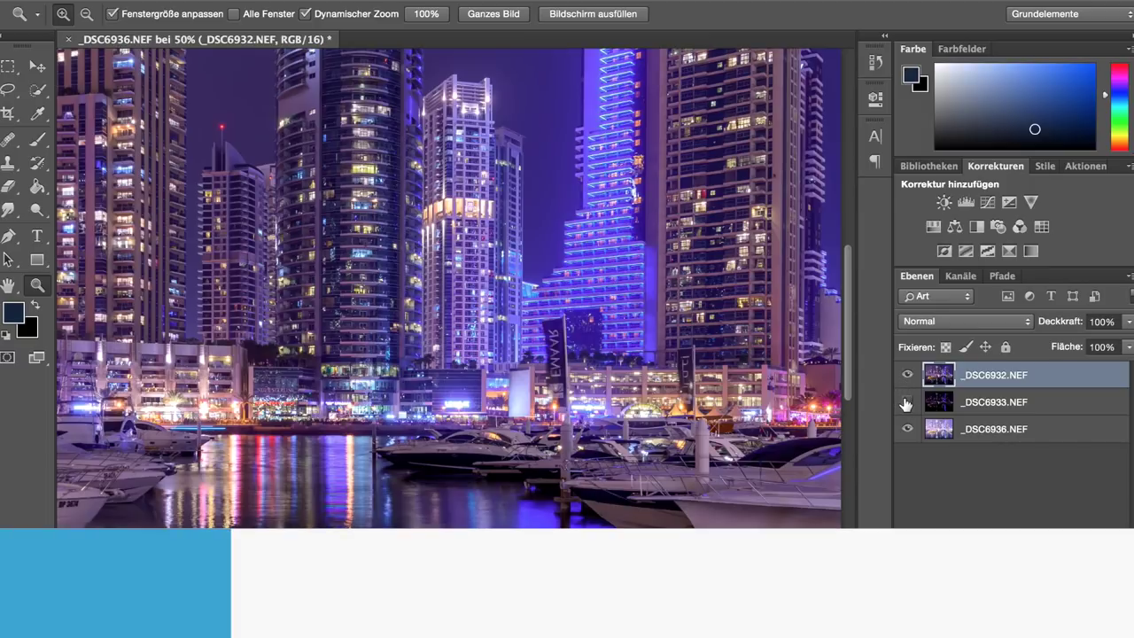
alt+click(428, 340)
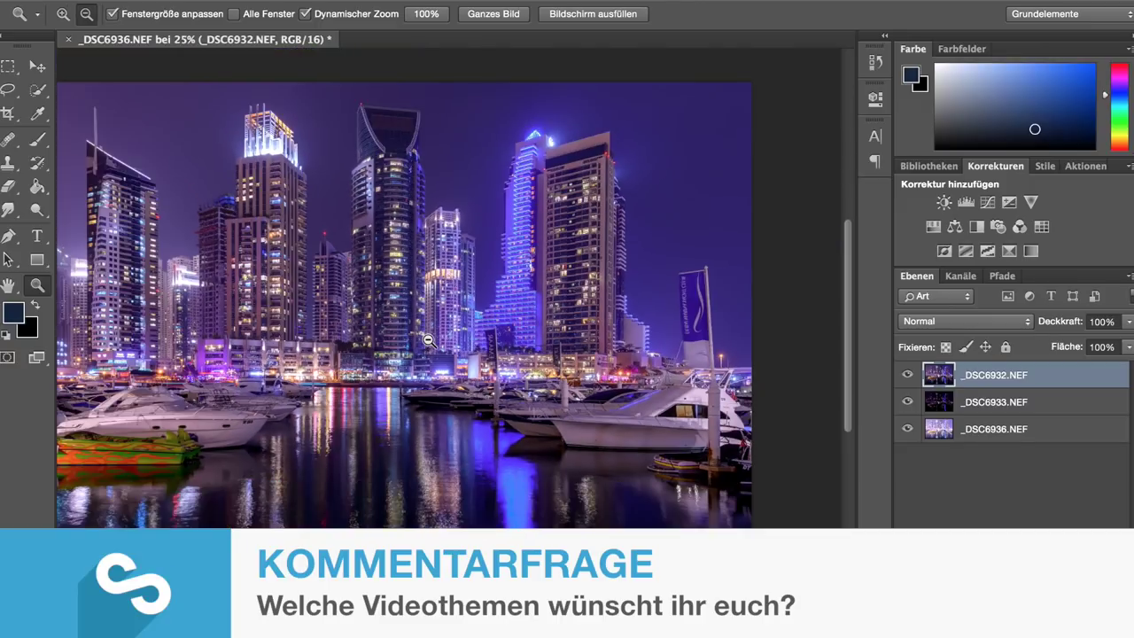
alt+click(428, 340)
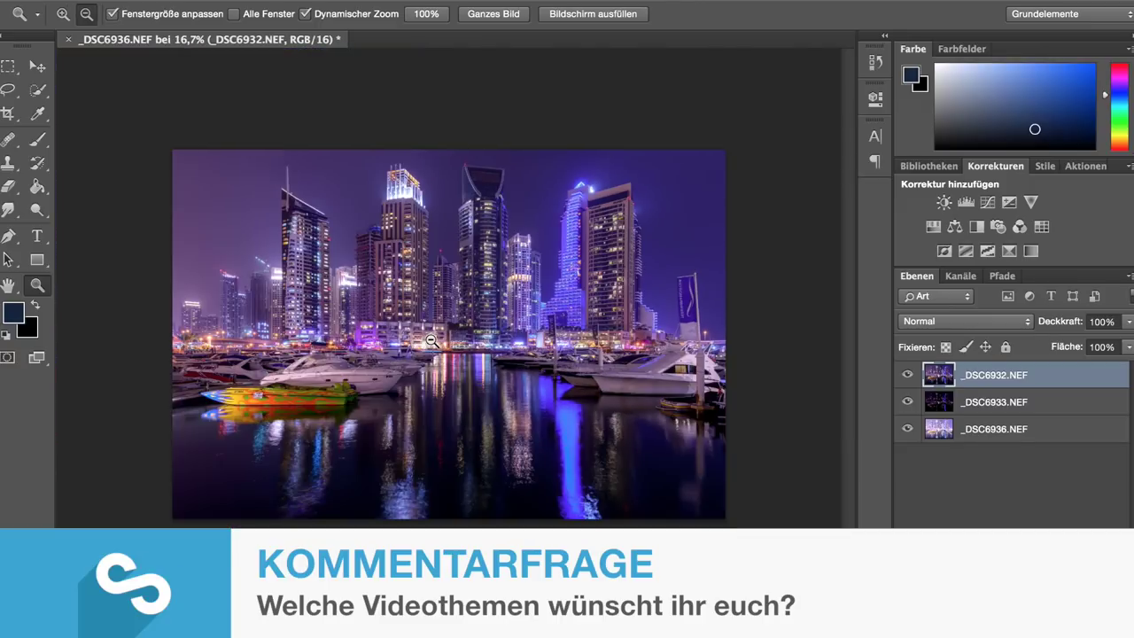
shift+click(1002, 430)
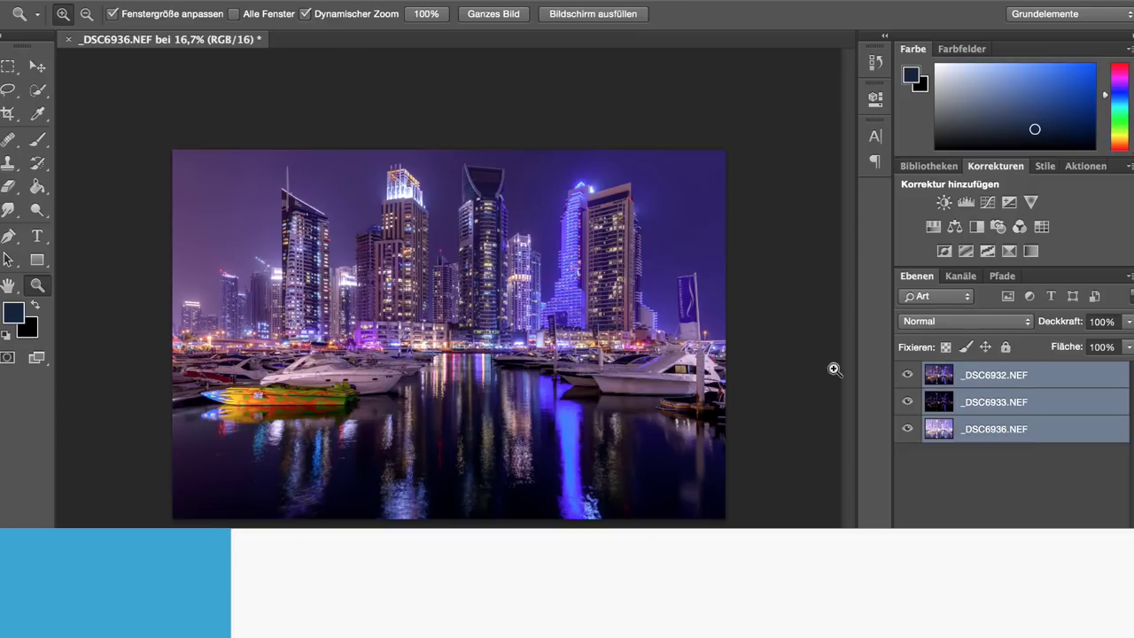
Auto-align the three exposure layers using Auto projection
click(191, 1)
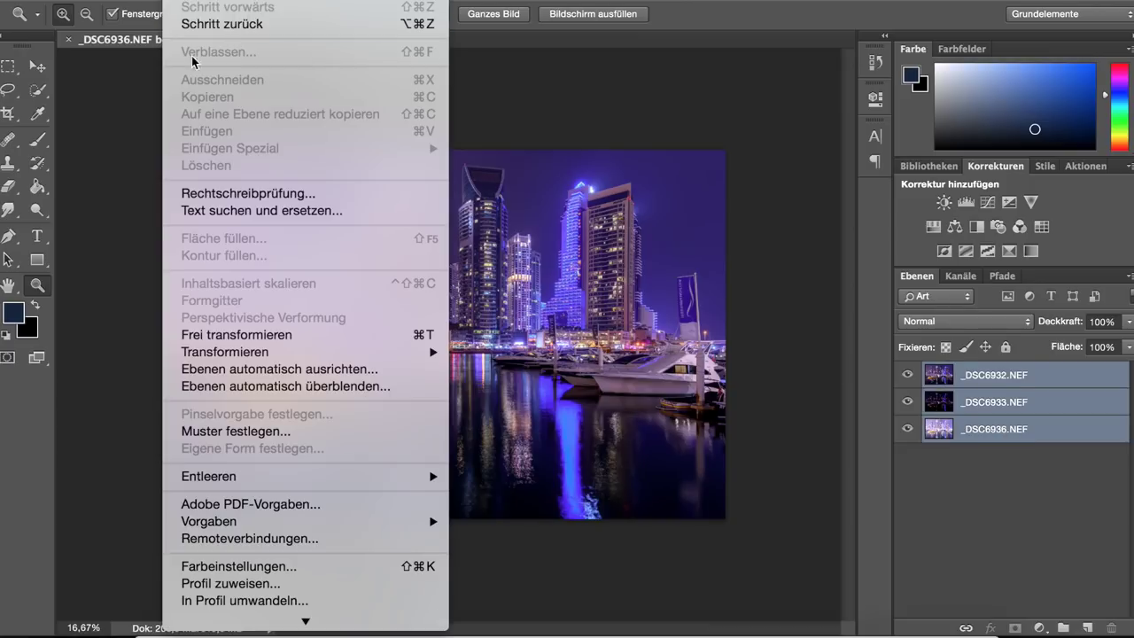
click(263, 370)
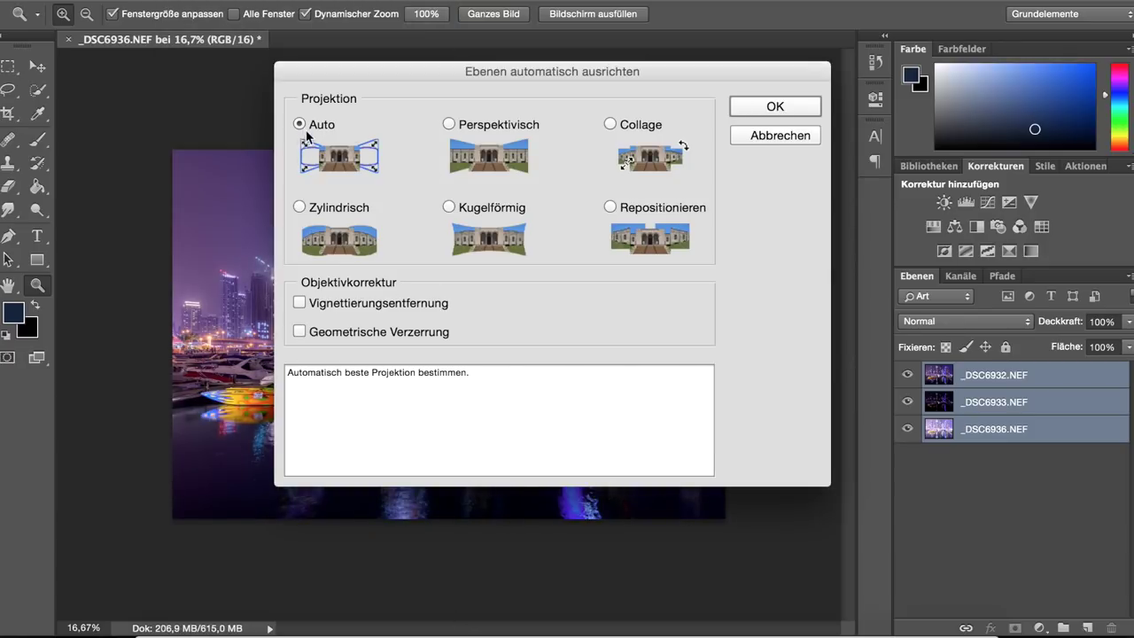
click(756, 111)
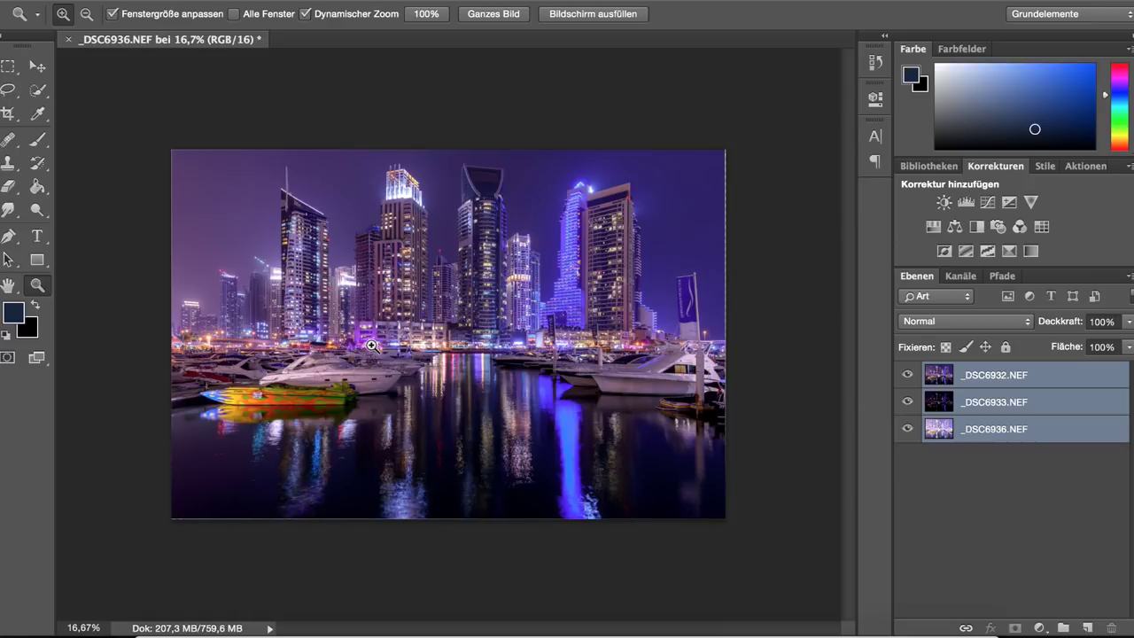
click(976, 435)
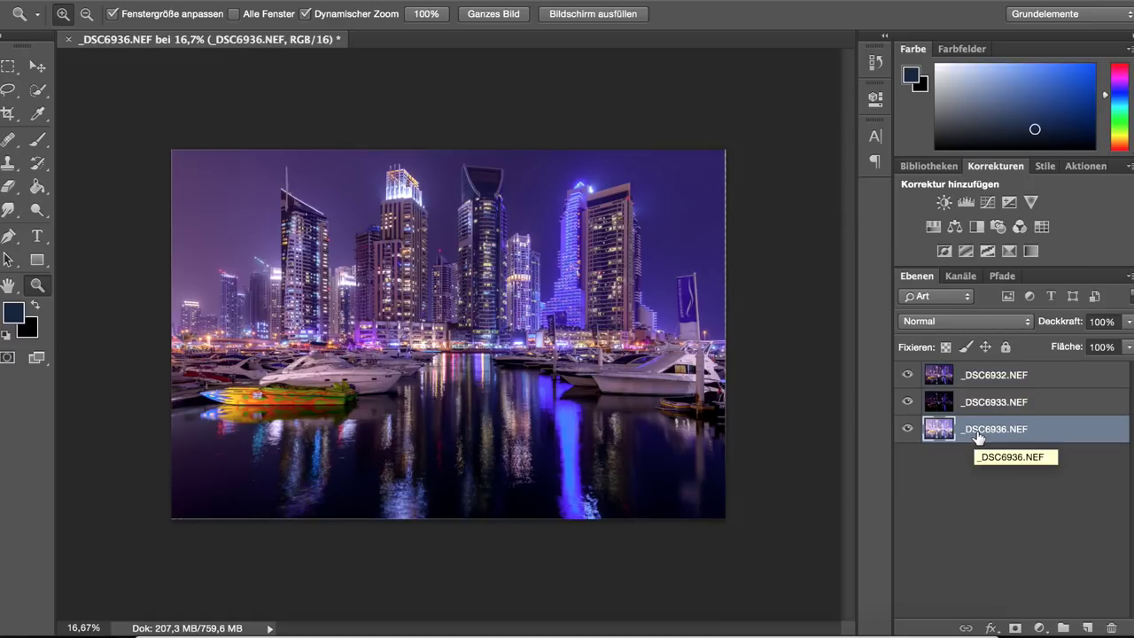
Move _DSC6936.NEF to the top of the stack and give it a black hide-all mask
drag(979, 438, 978, 372)
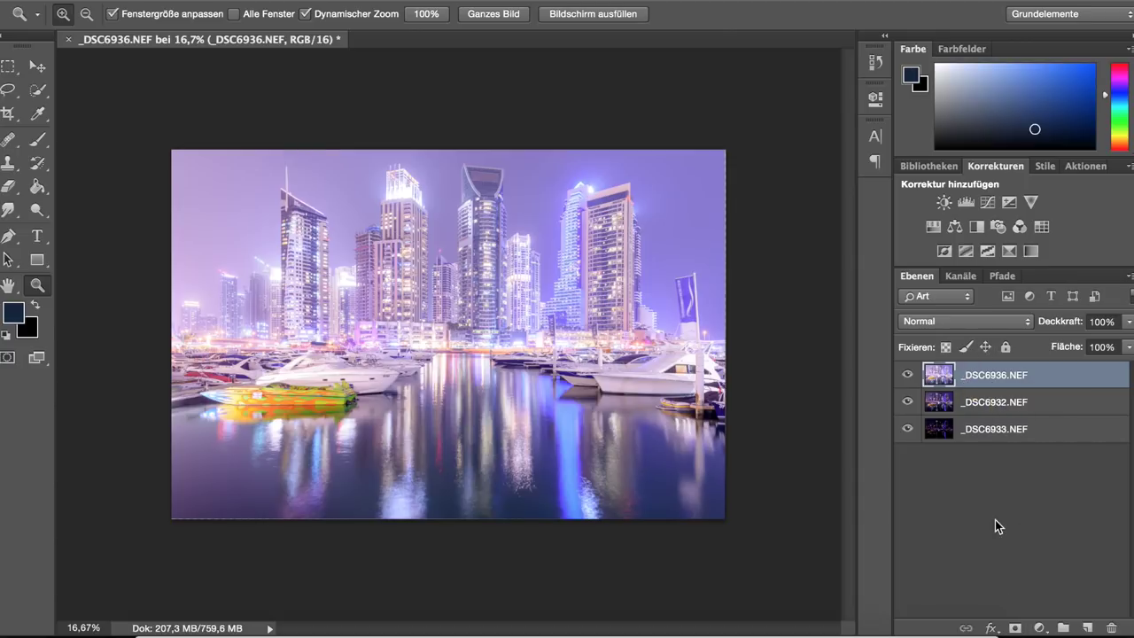
key(alt)
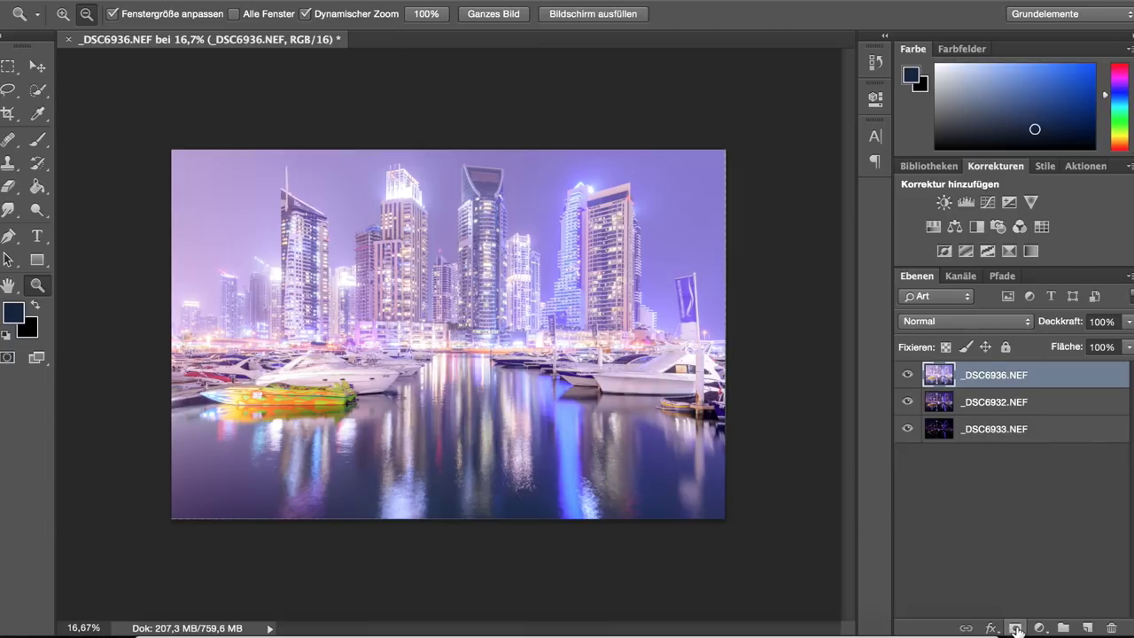
alt+click(1017, 629)
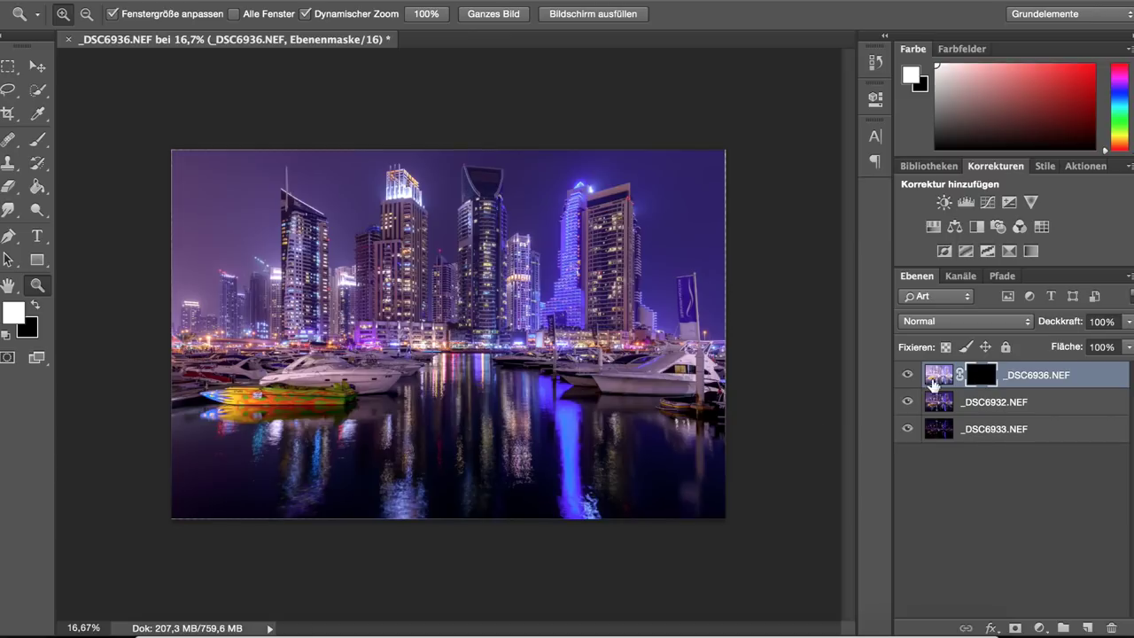
Zoom in twice on the boats and scroll to the water reflections at the bottom
click(345, 411)
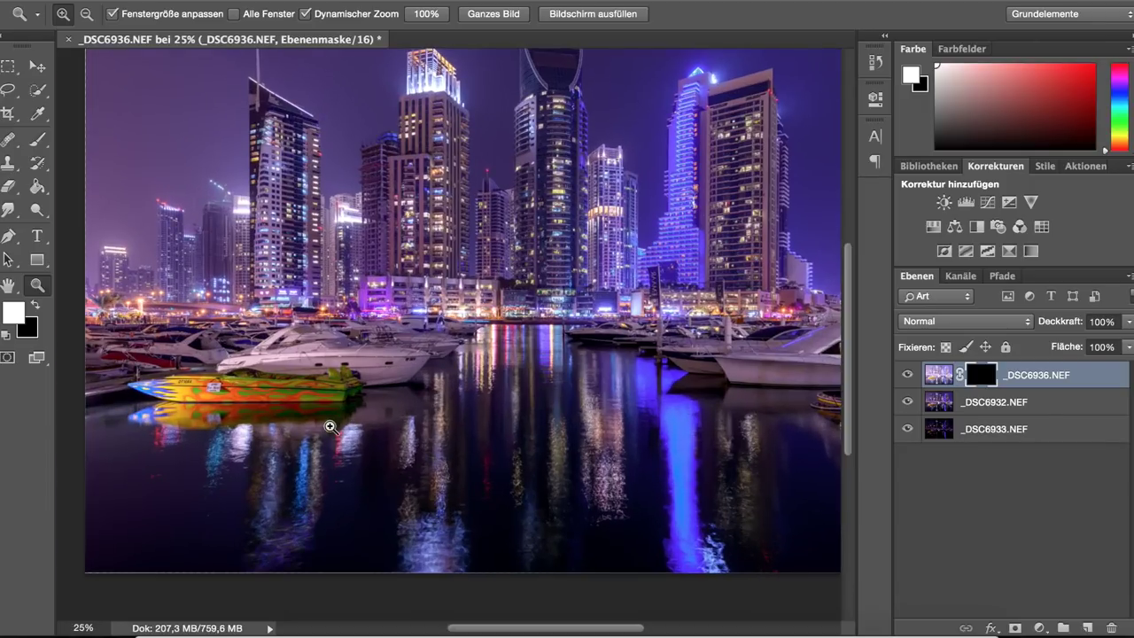
click(329, 427)
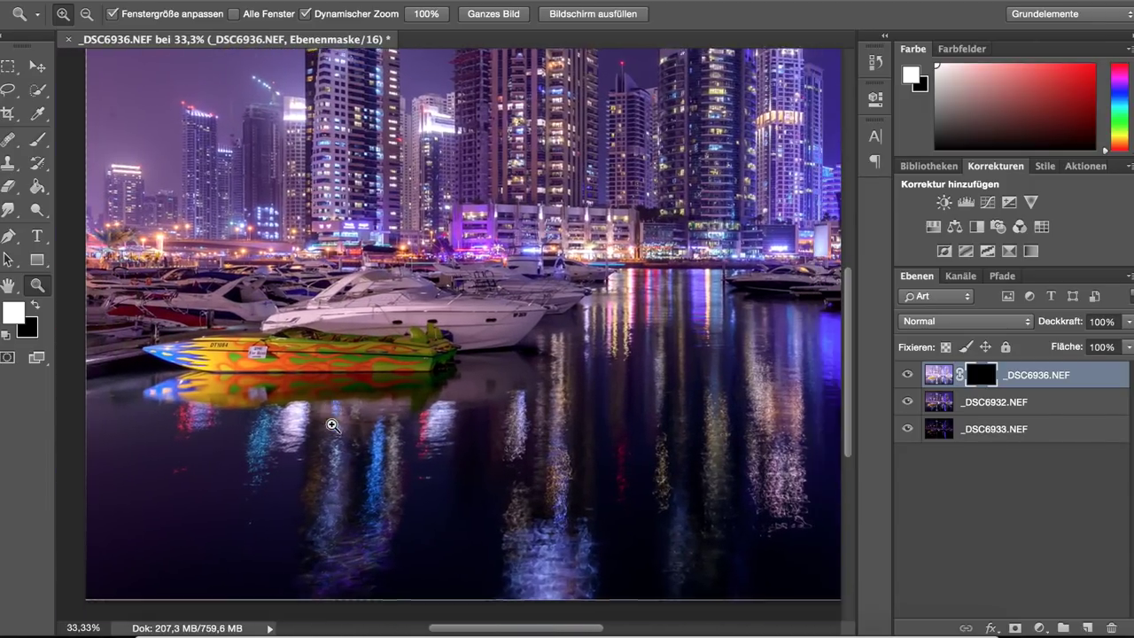
scroll(332, 426, down, 3)
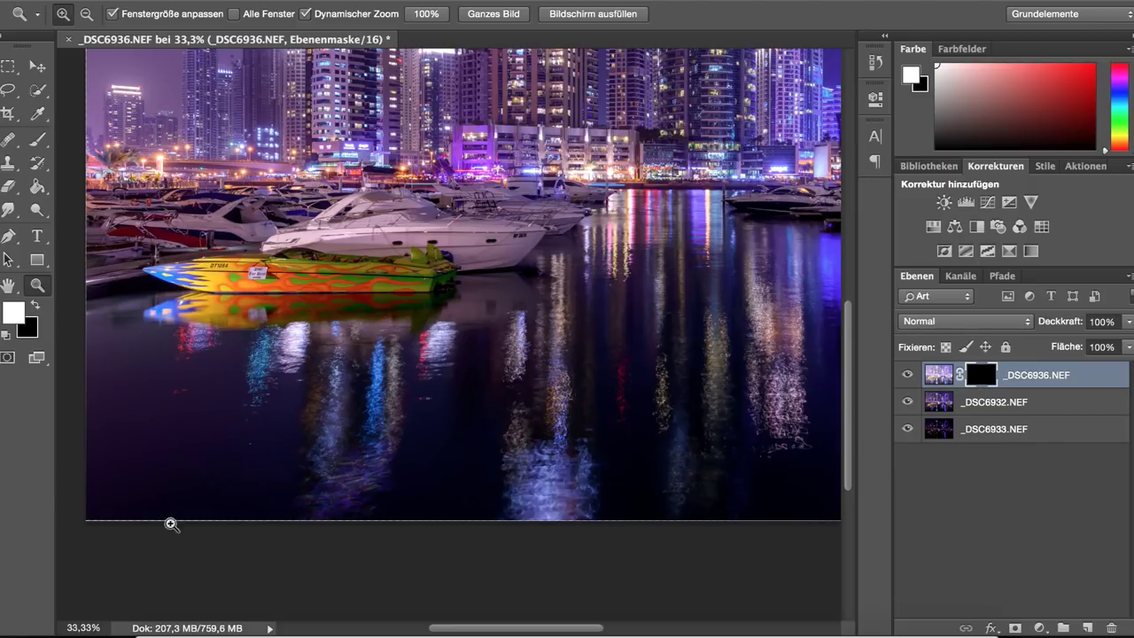
scroll(645, 429, right, 5)
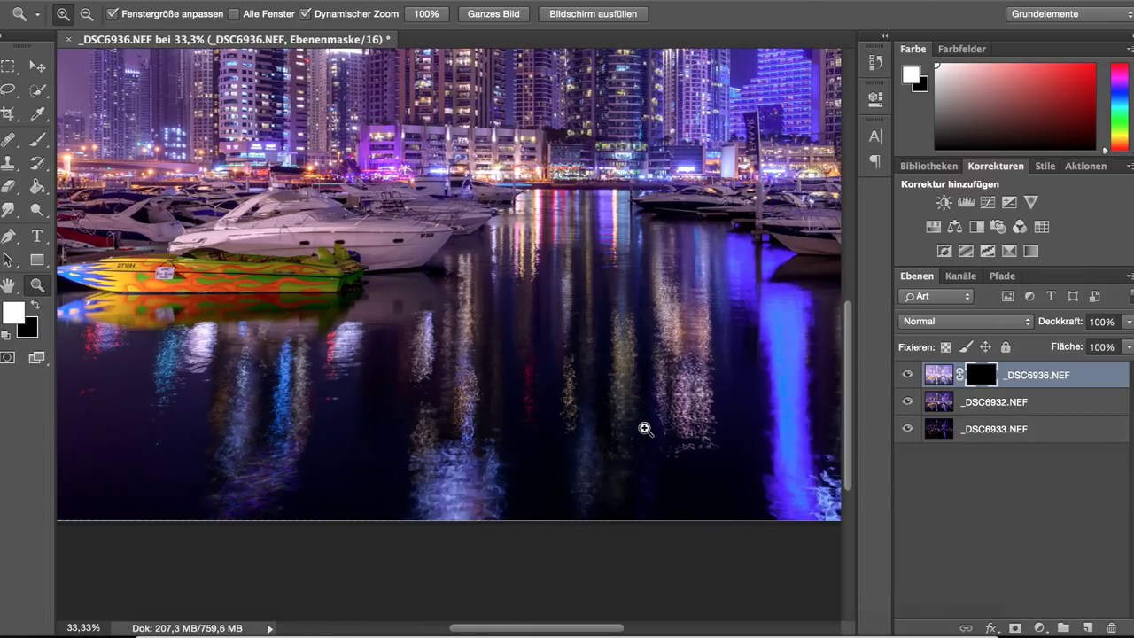
scroll(645, 429, right, 2)
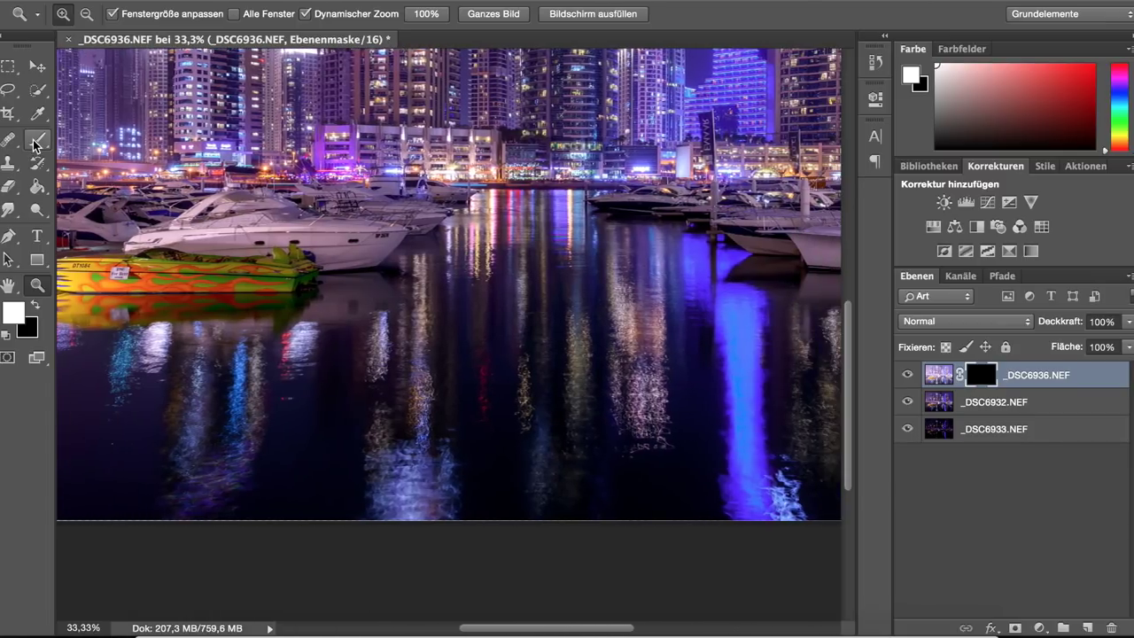
Select the Brush with white foreground and paint a first stroke over the water on the mask
click(36, 141)
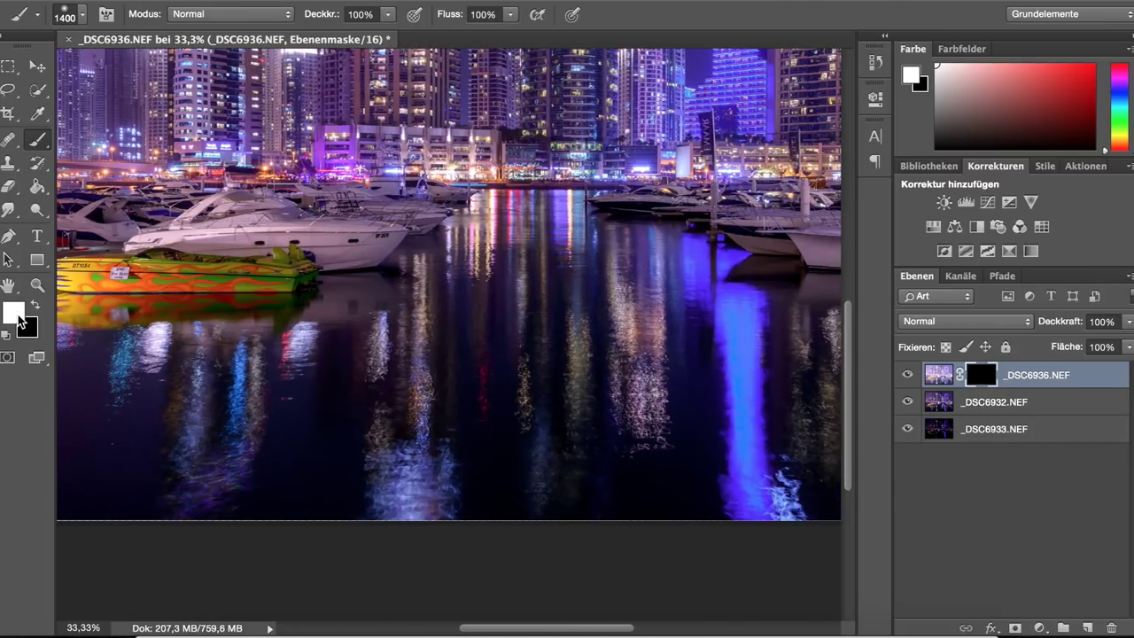
click(14, 314)
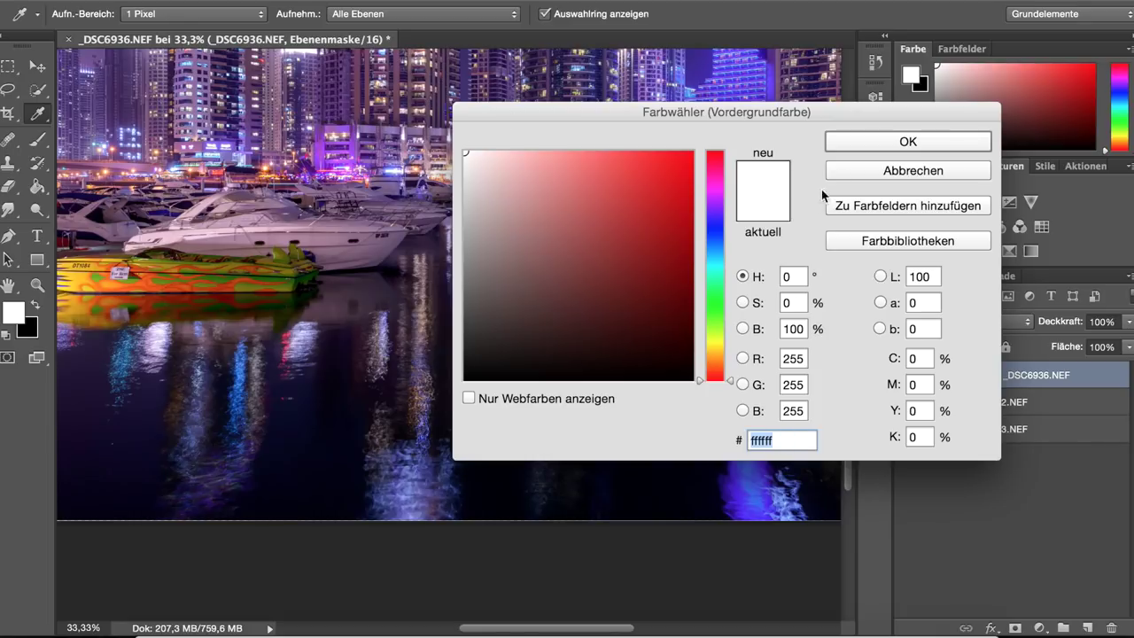
click(874, 144)
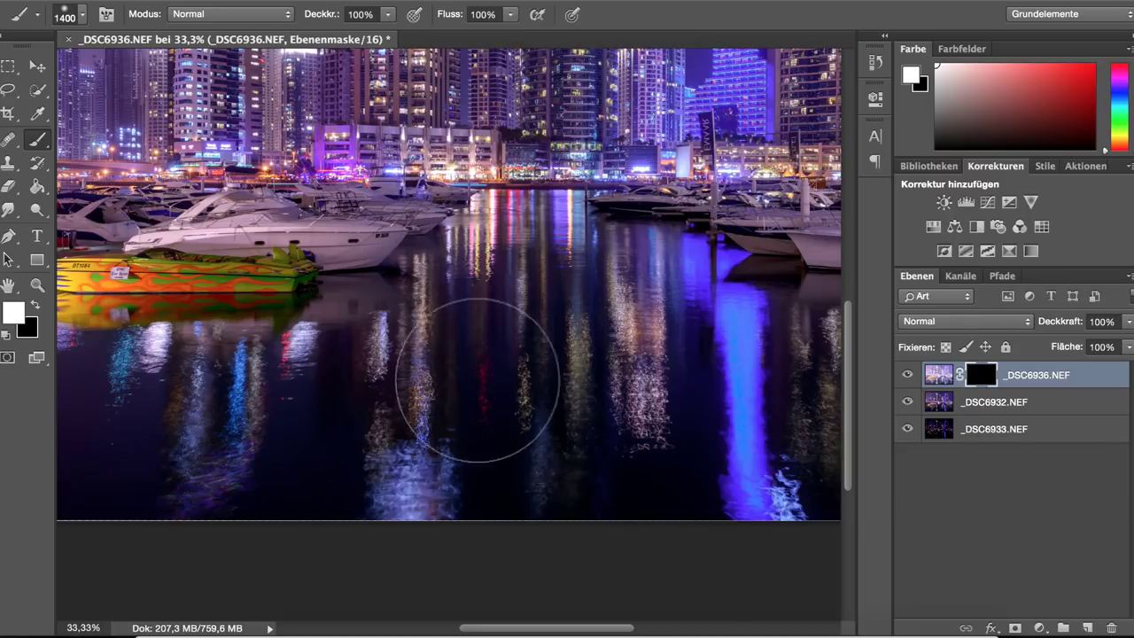
mouse_move(456, 468)
mouse_down()
mouse_move(306, 477)
mouse_move(600, 468)
mouse_move(233, 484)
mouse_move(101, 468)
mouse_move(236, 482)
mouse_move(217, 488)
mouse_move(363, 410)
mouse_up()
Set the brush to about 492 px with higher hardness
right_click(364, 410)
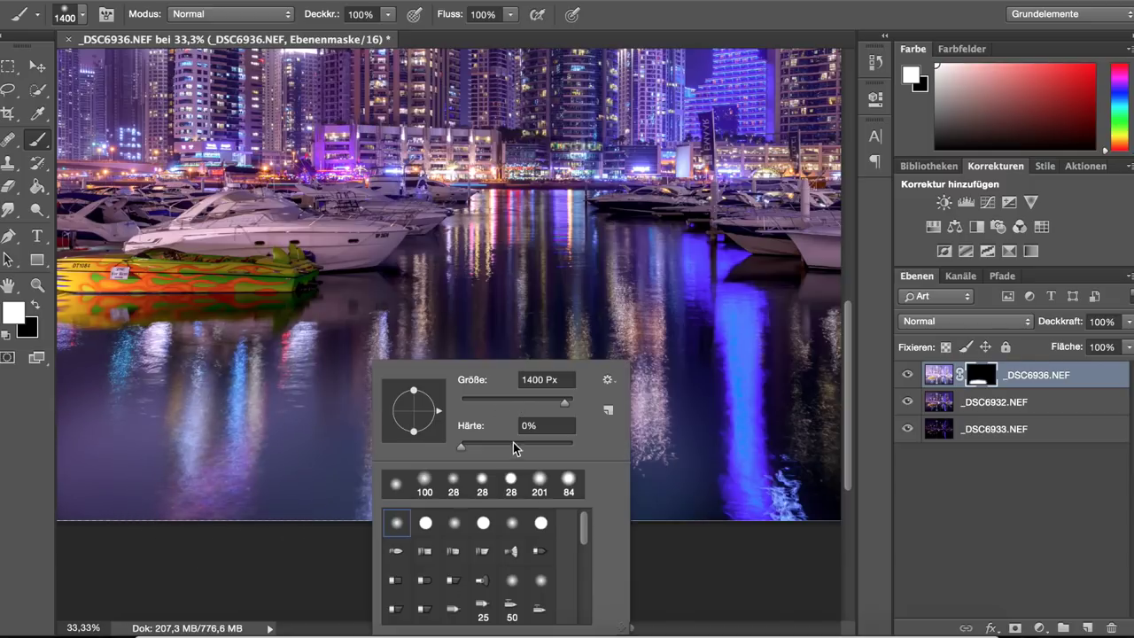
drag(508, 444, 514, 443)
drag(550, 444, 552, 444)
drag(538, 399, 562, 403)
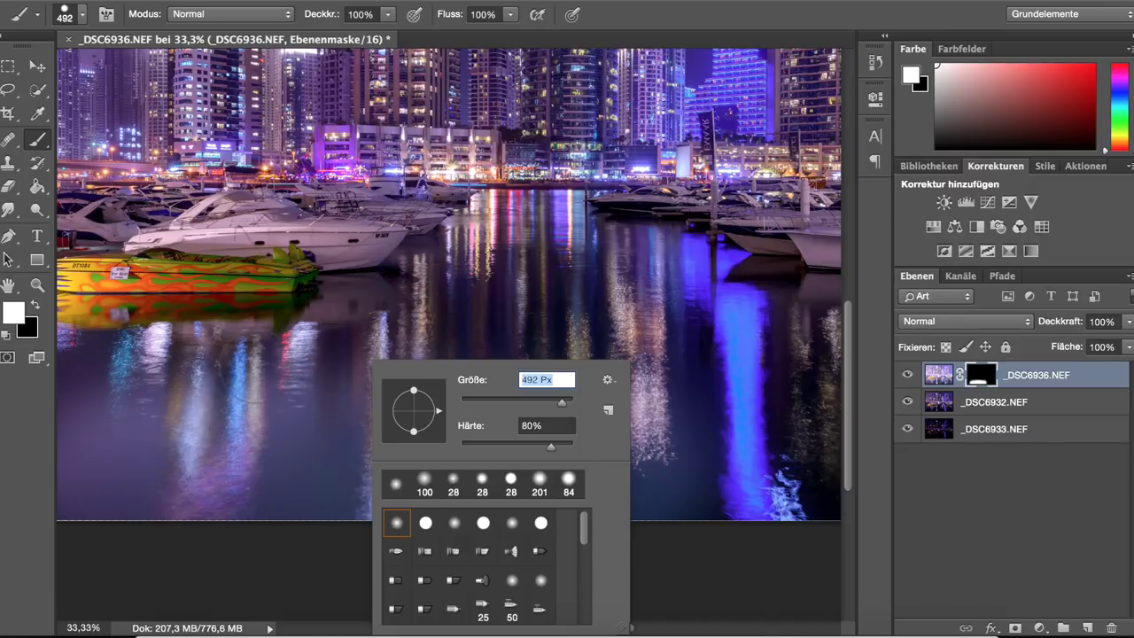
click(257, 363)
Paint the central and left water and its reflections into the mask, then zoom out to fit
mouse_move(417, 381)
mouse_down()
mouse_move(425, 323)
mouse_move(567, 302)
mouse_up()
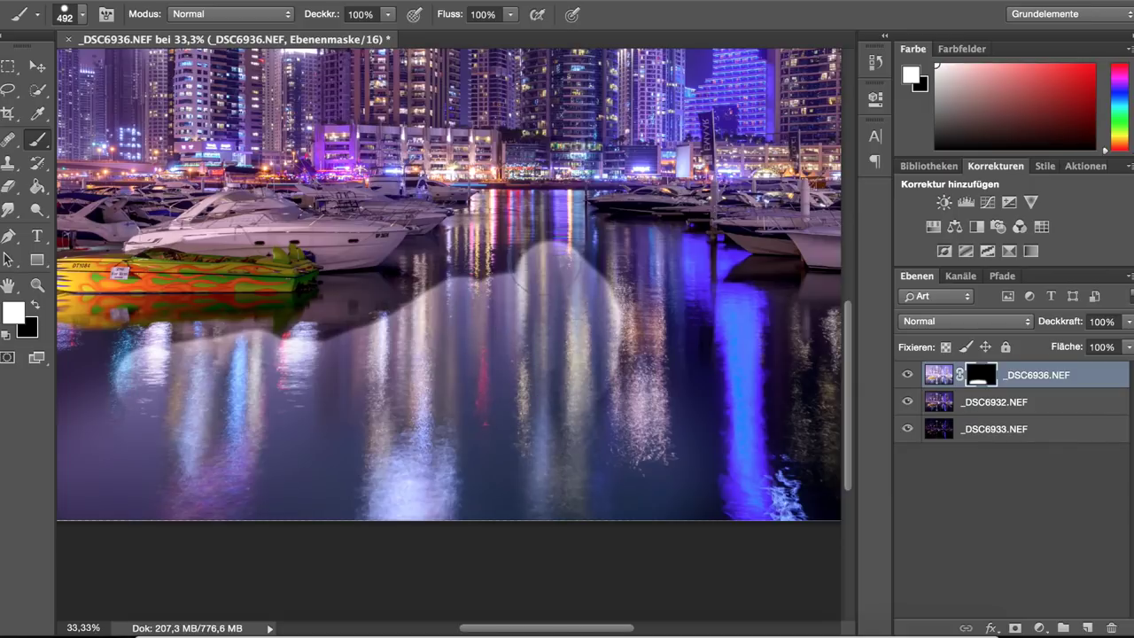
drag(550, 257, 426, 292)
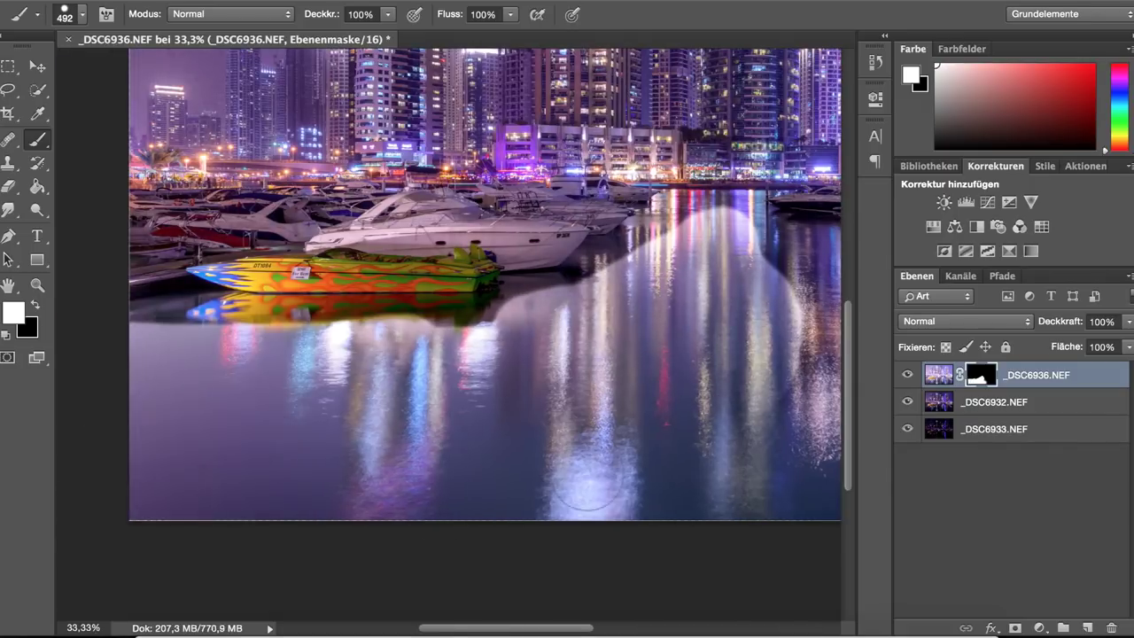
drag(620, 337, 780, 336)
scroll(645, 374, right, 5)
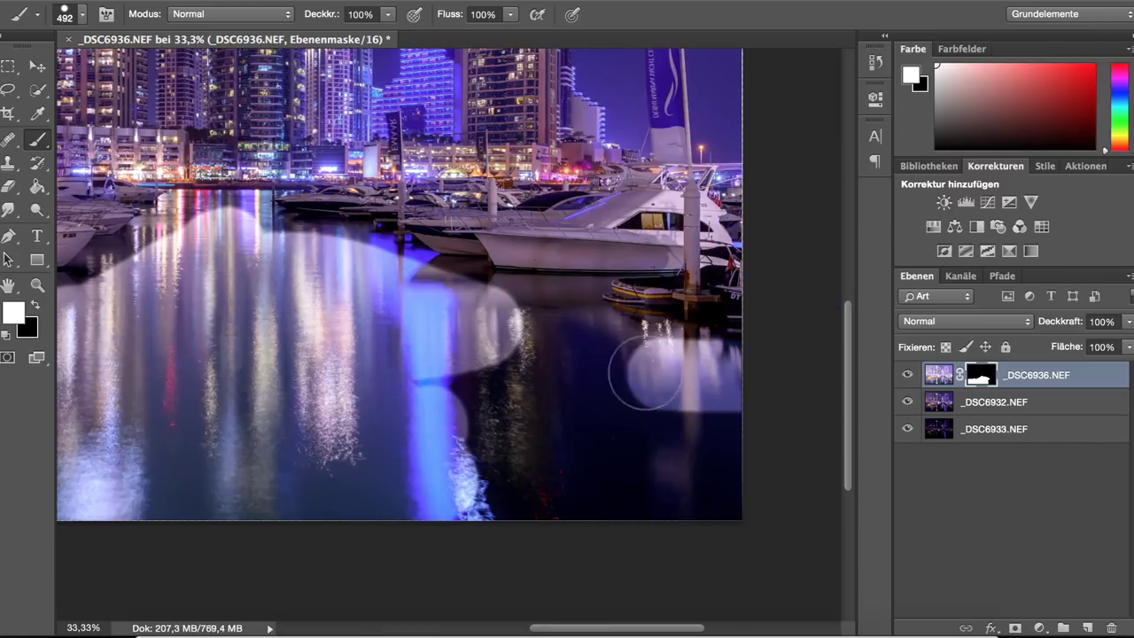
scroll(688, 499, left, 5)
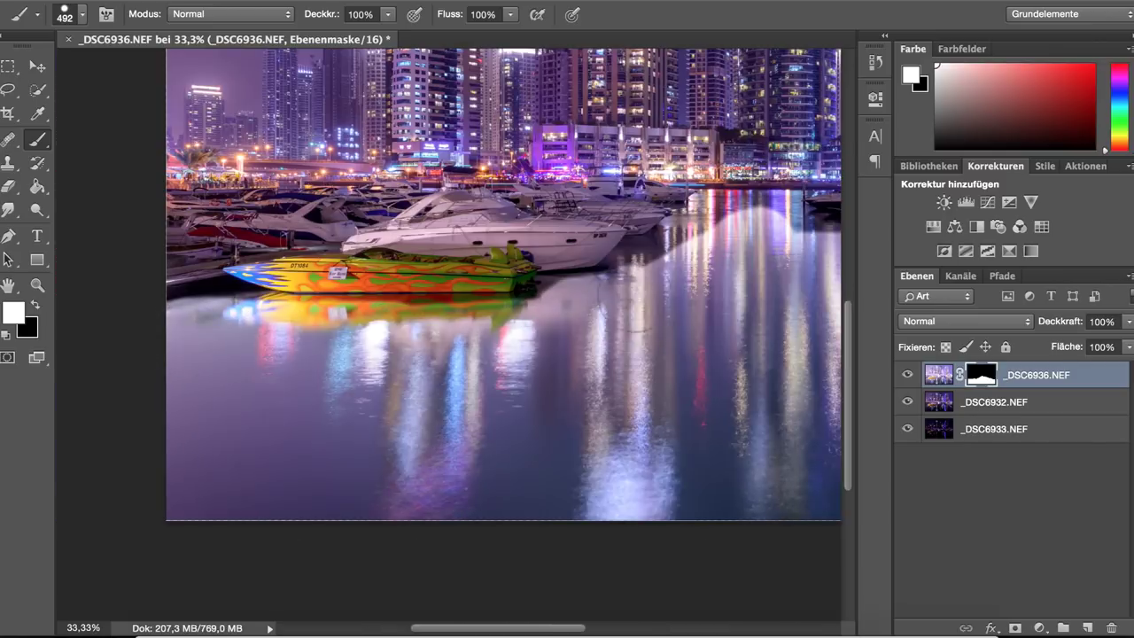
scroll(638, 266, right, 5)
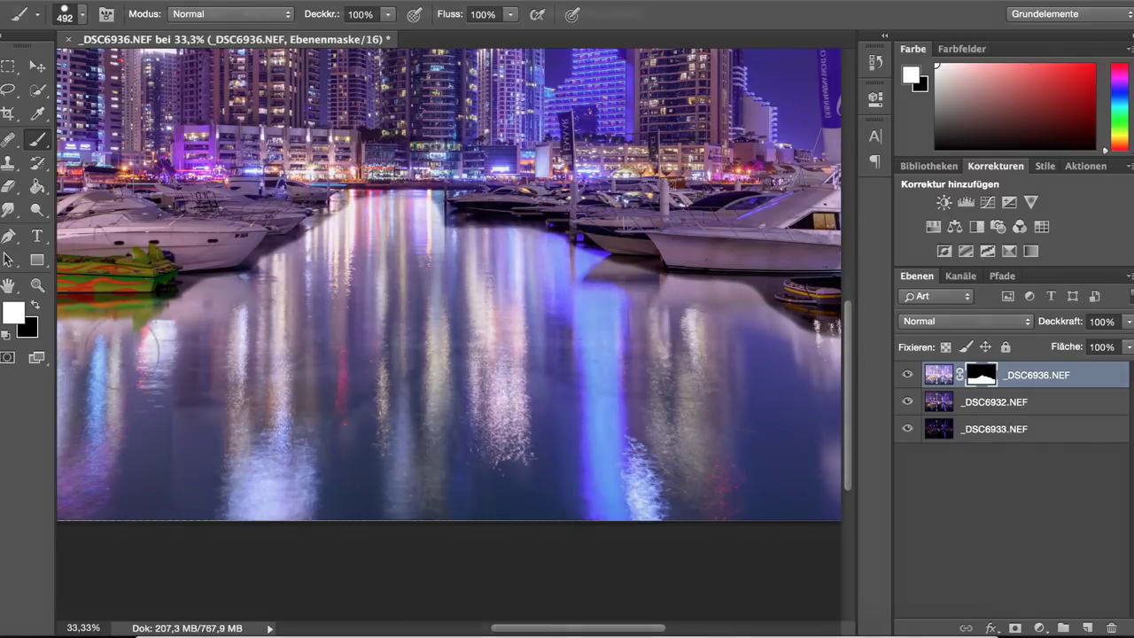
key(z)
alt+click(306, 363)
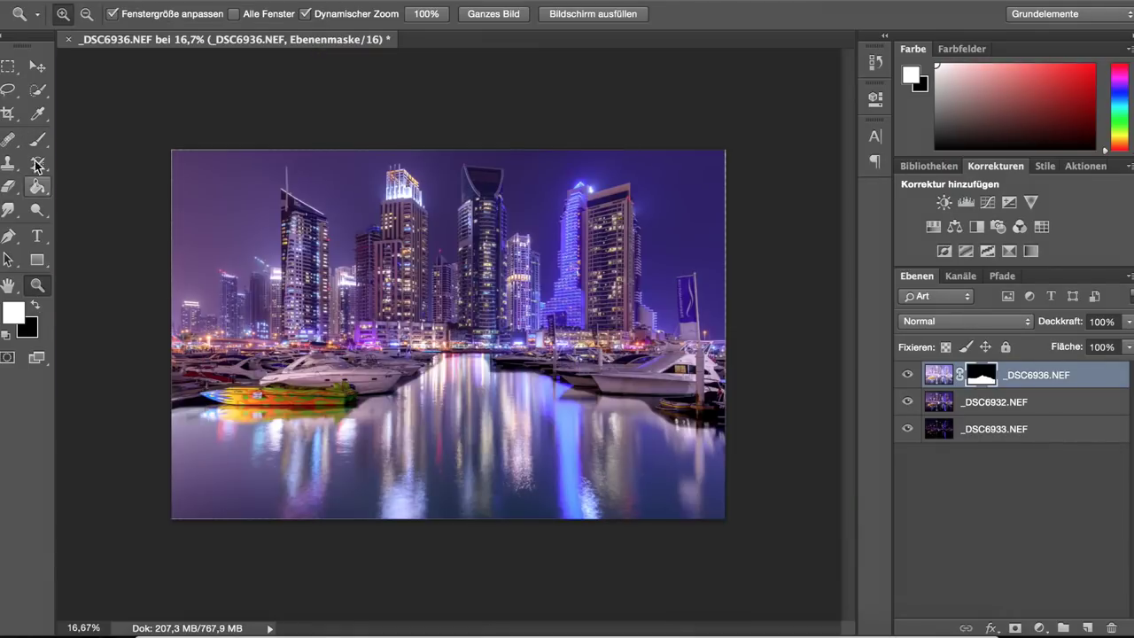
click(36, 141)
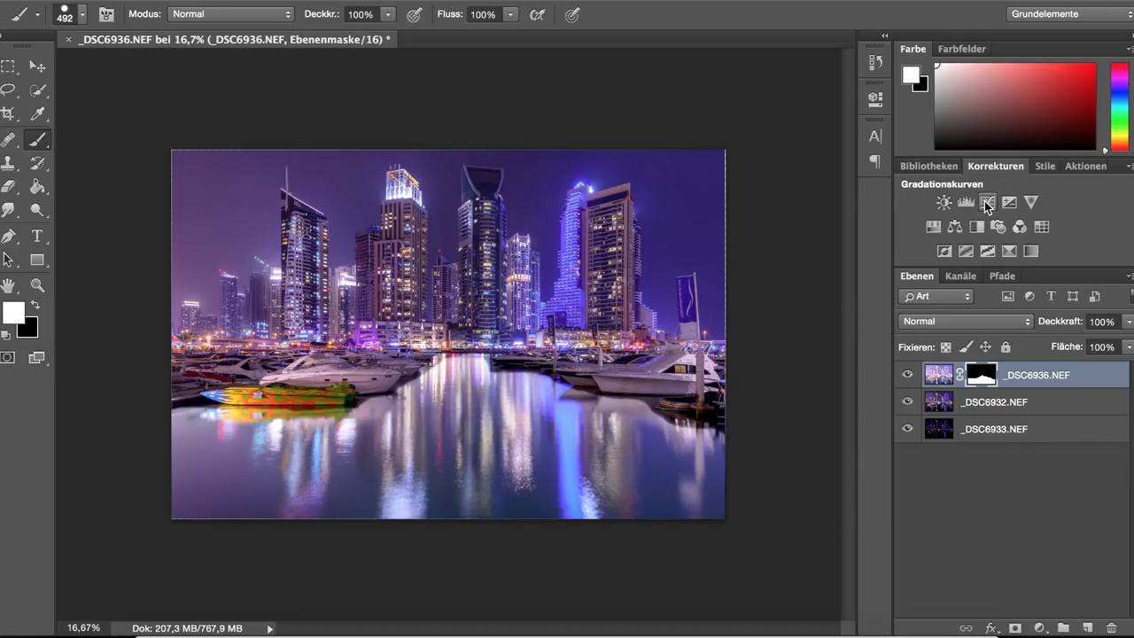
Add Kurven 1 clipped to _DSC6936 and pull its curve midpoint slightly down
click(987, 202)
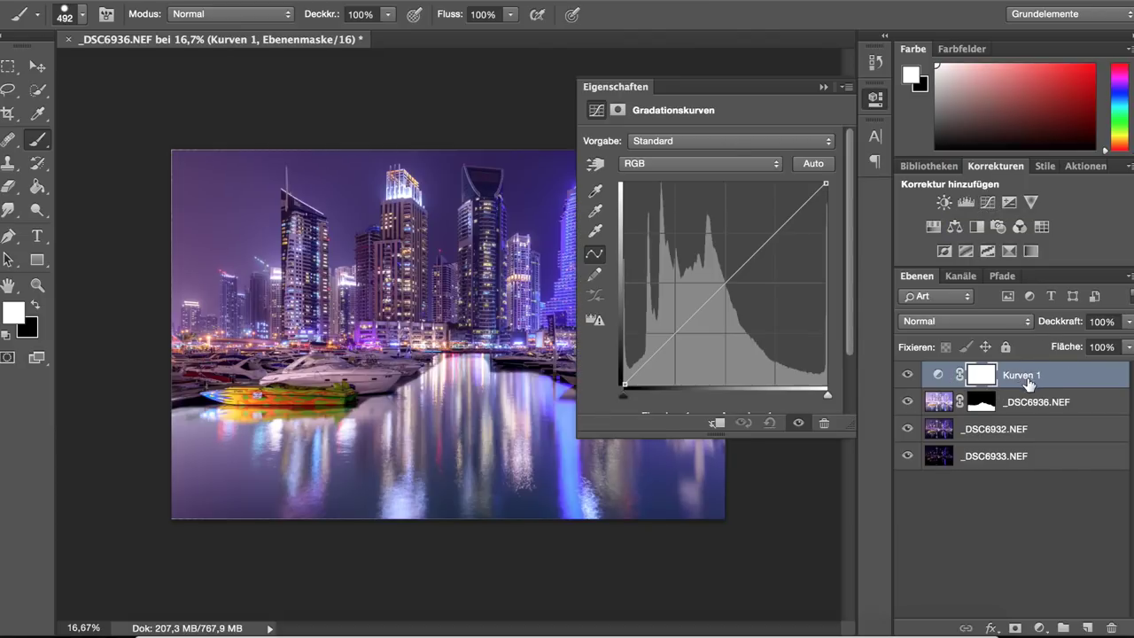
click(718, 425)
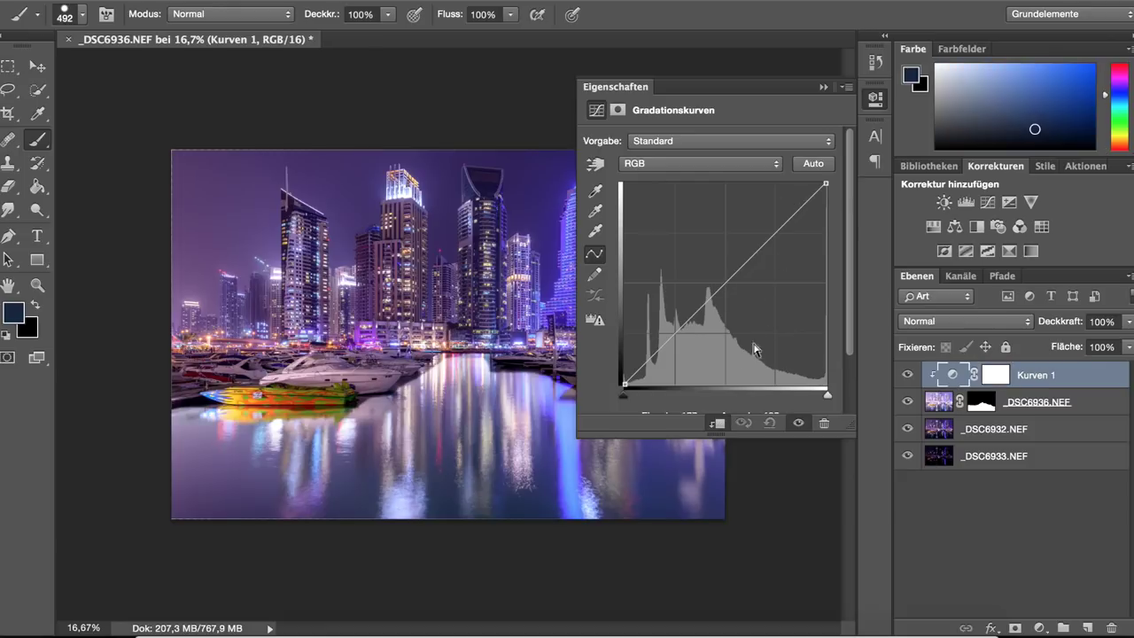
click(820, 87)
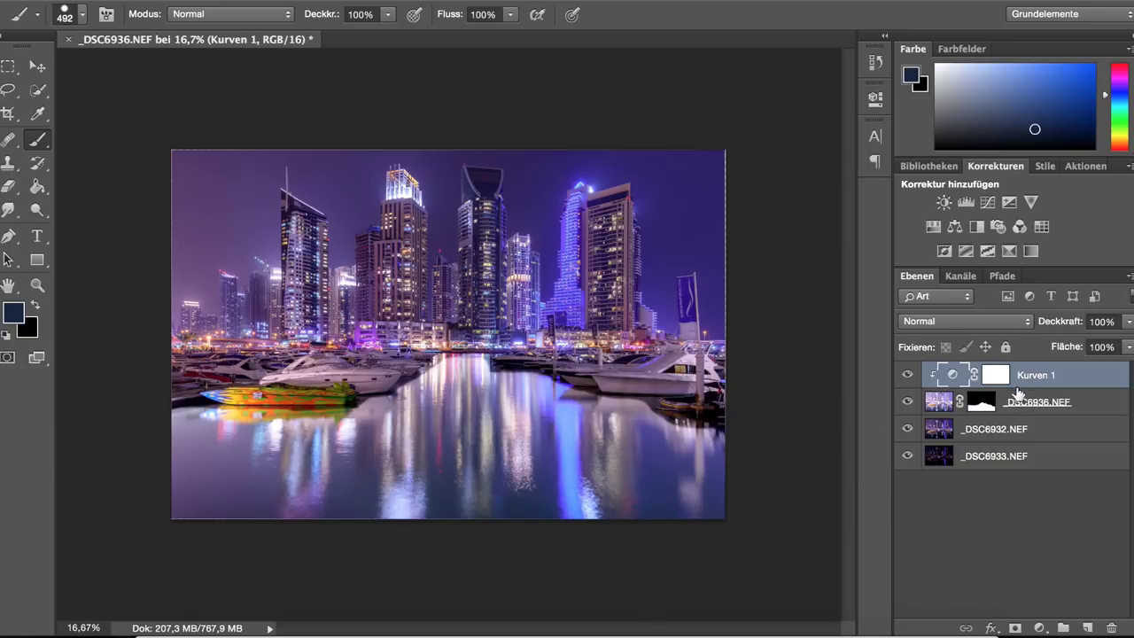
double_click(996, 380)
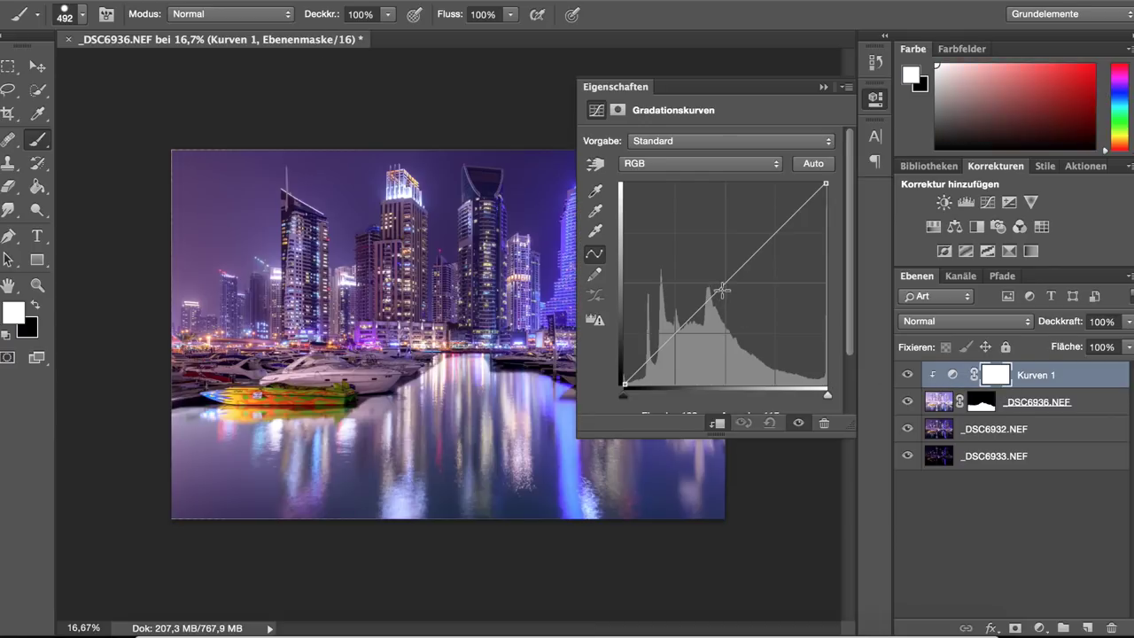
drag(723, 283, 741, 300)
Zoom in close on the green boat and target the _DSC6936.NEF layer mask
click(824, 87)
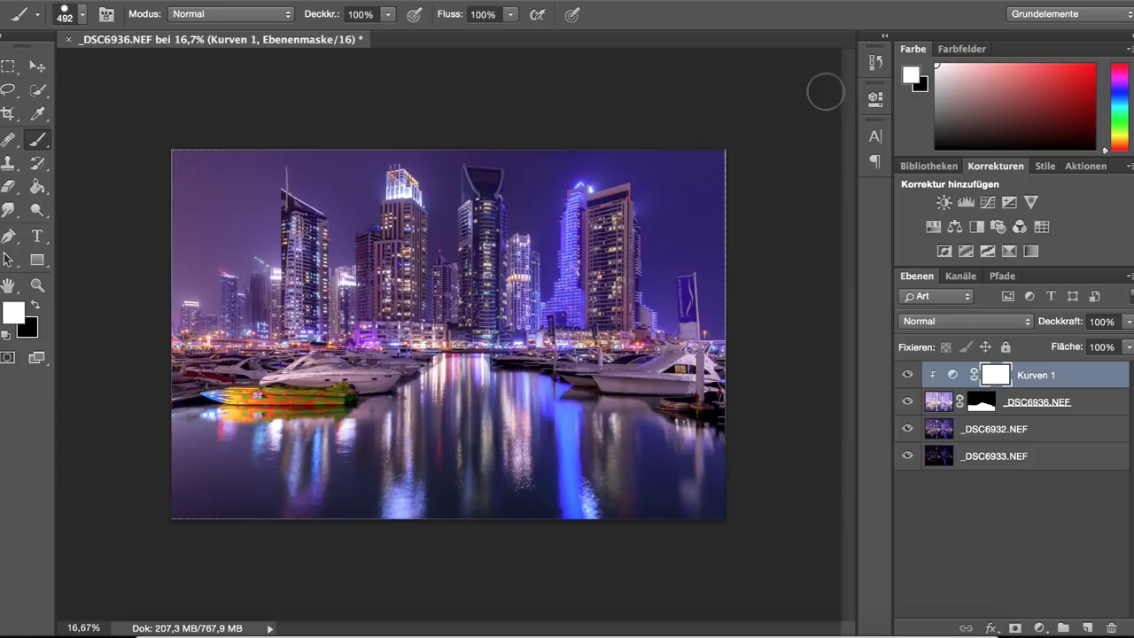
click(37, 285)
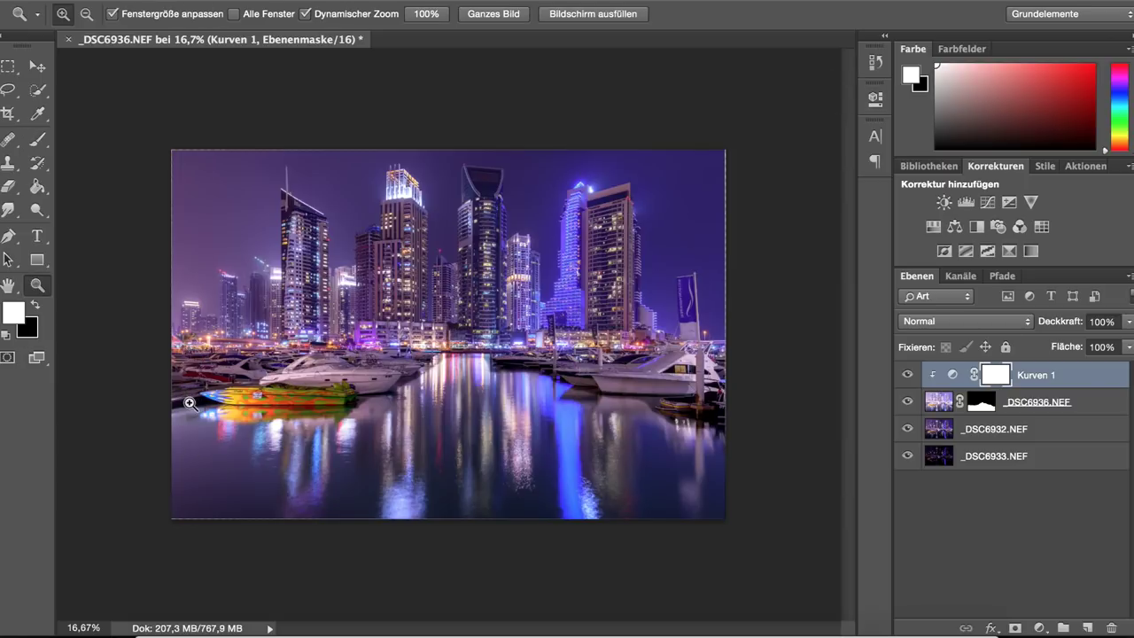
click(190, 404)
click(183, 431)
click(186, 432)
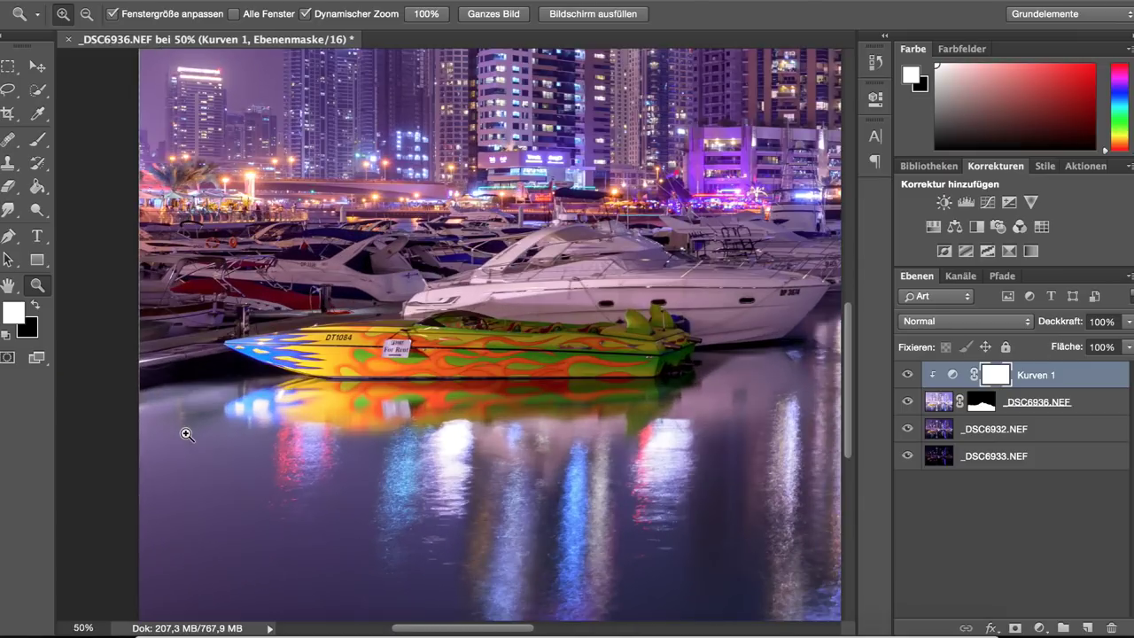
click(982, 410)
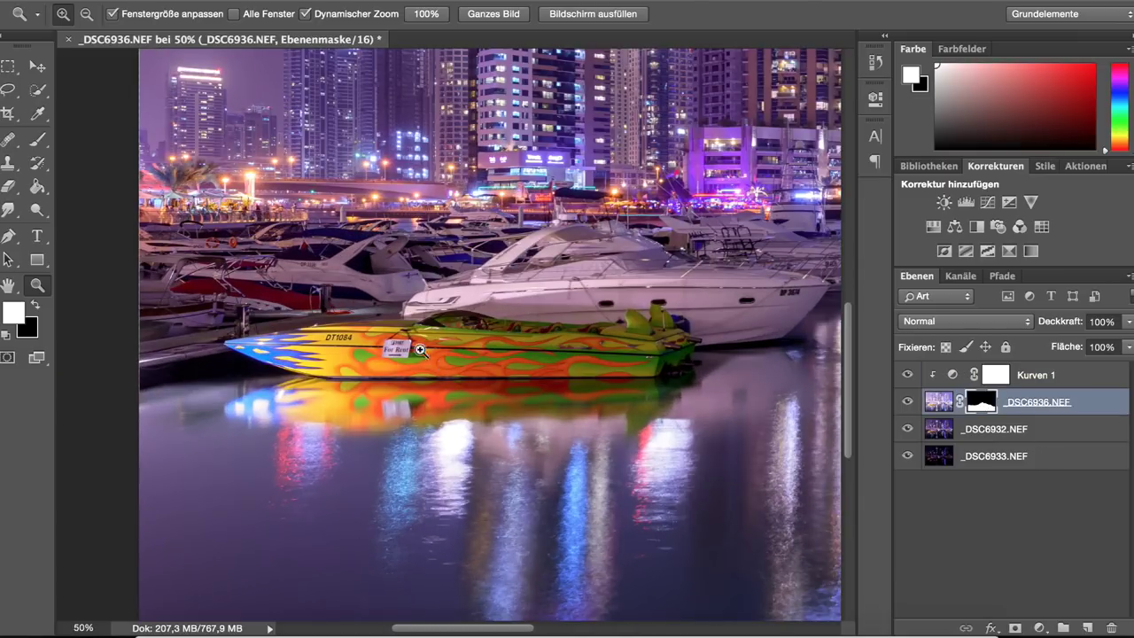
Set the brush to 86 px size with 0% hardness
click(37, 139)
right_click(446, 444)
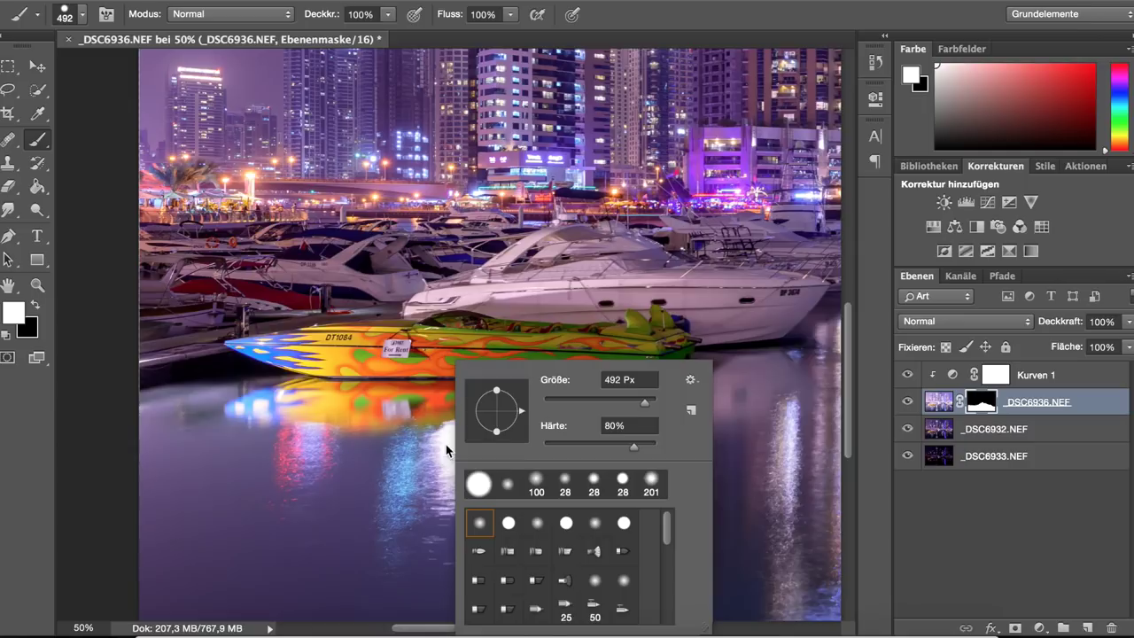
click(591, 400)
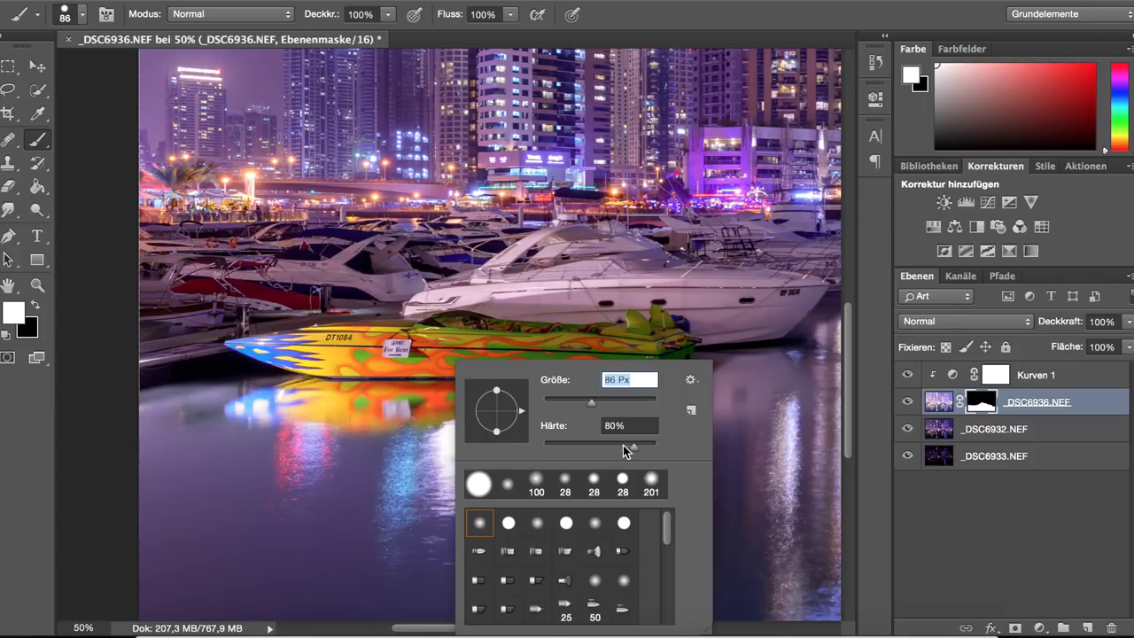
drag(623, 445, 600, 444)
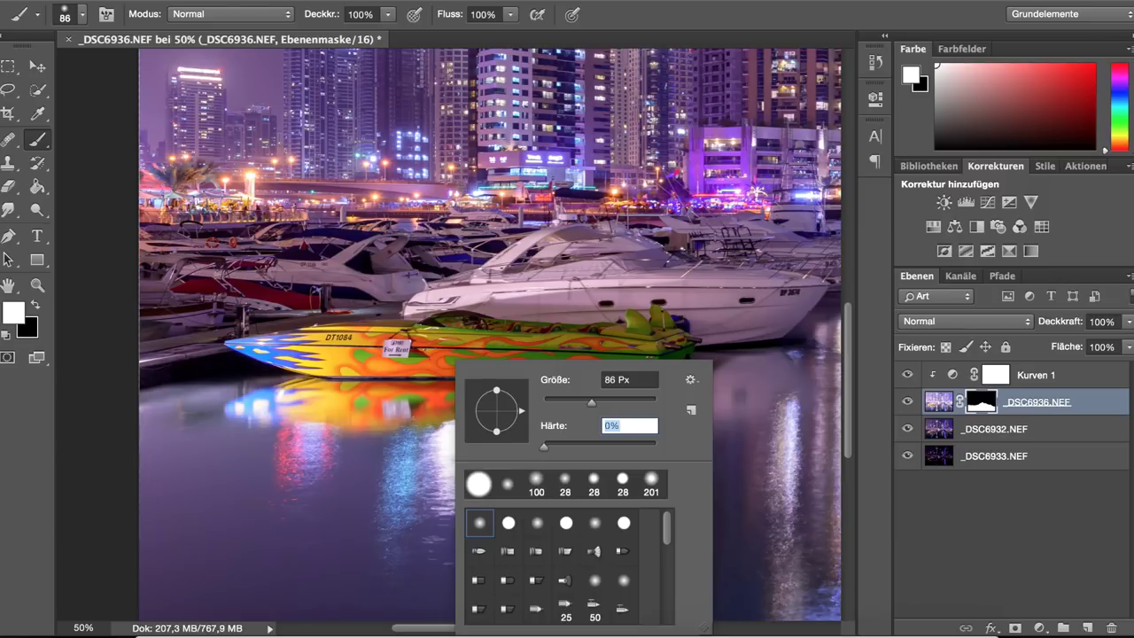
key(Return)
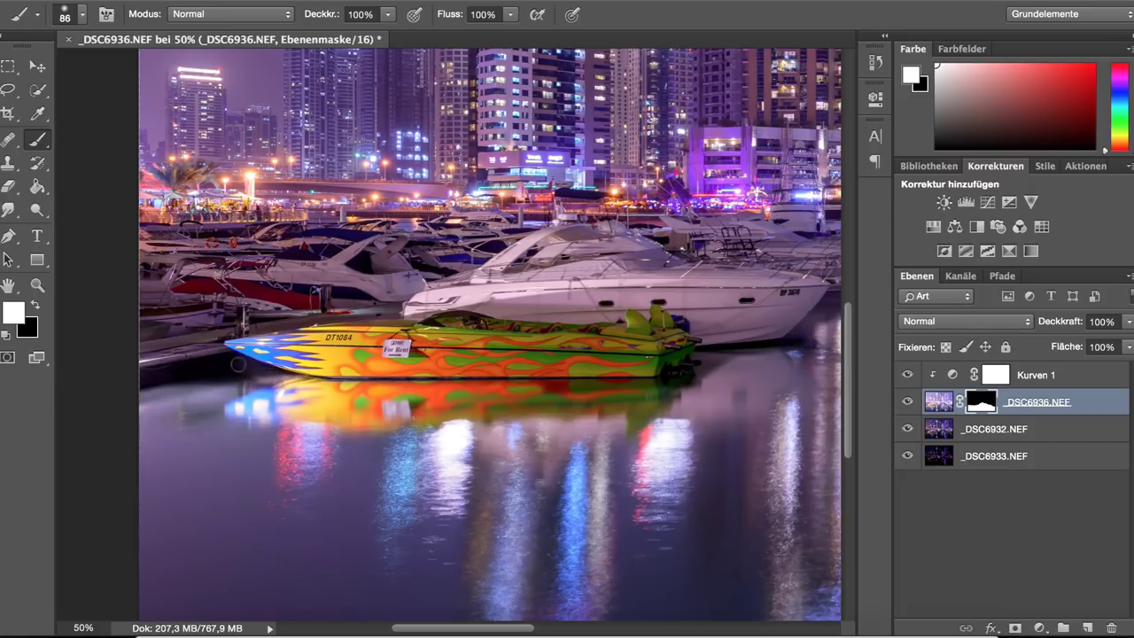
Paint the mask along the green boat's stern to reveal the bright water there
scroll(669, 300, right, 5)
drag(669, 301, 736, 274)
scroll(449, 334, right, 5)
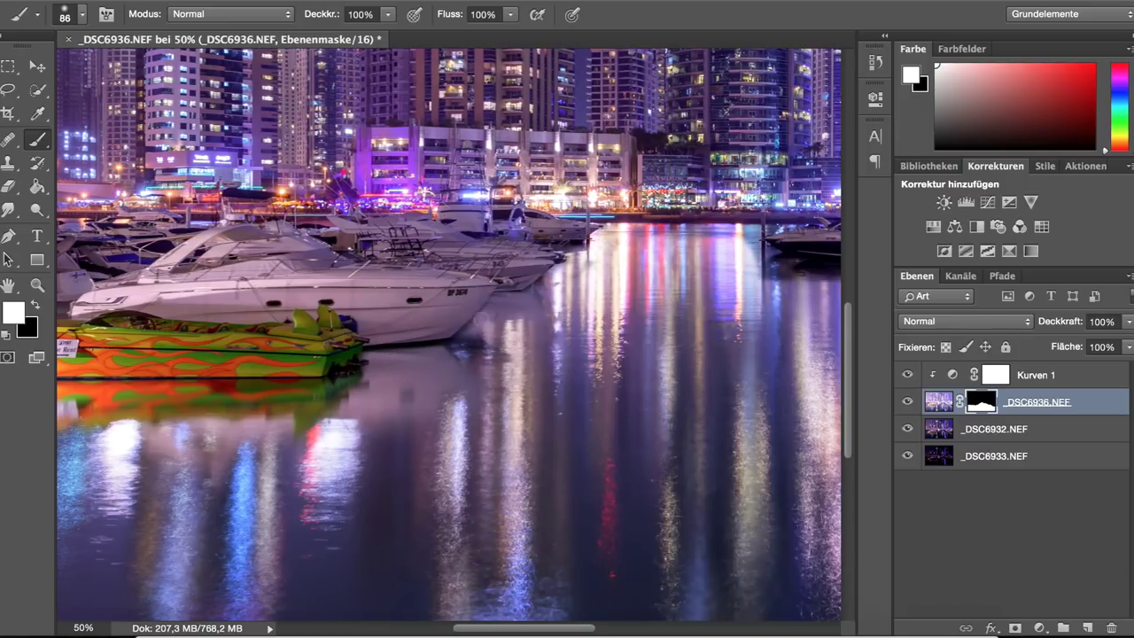
scroll(450, 334, right, 5)
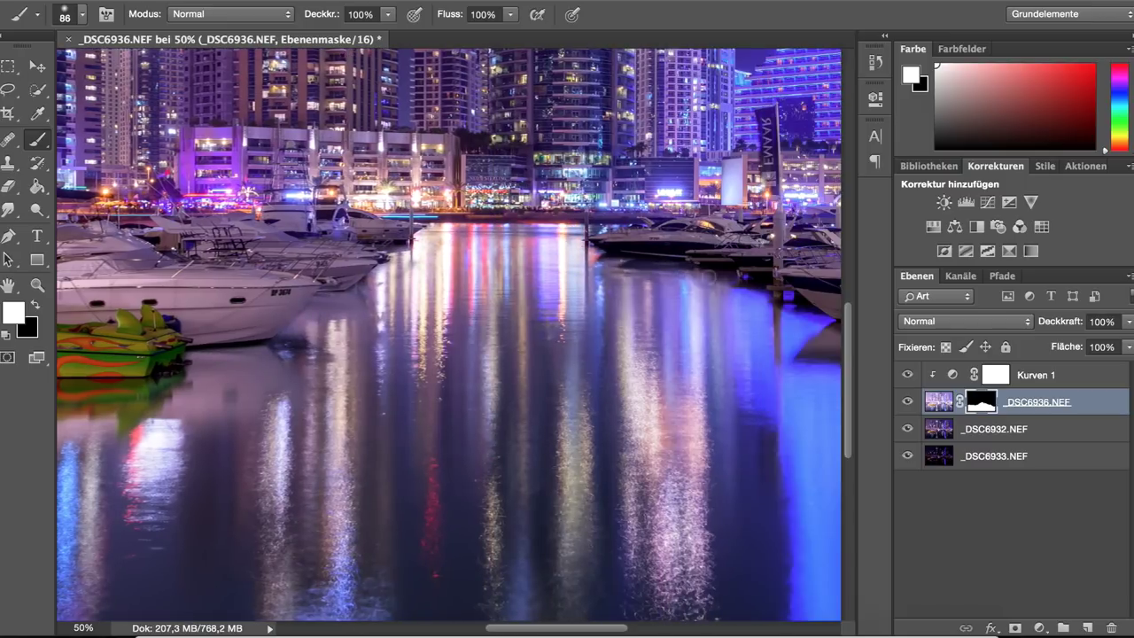
scroll(450, 334, right, 3)
scroll(449, 334, right, 3)
scroll(744, 345, right, 4)
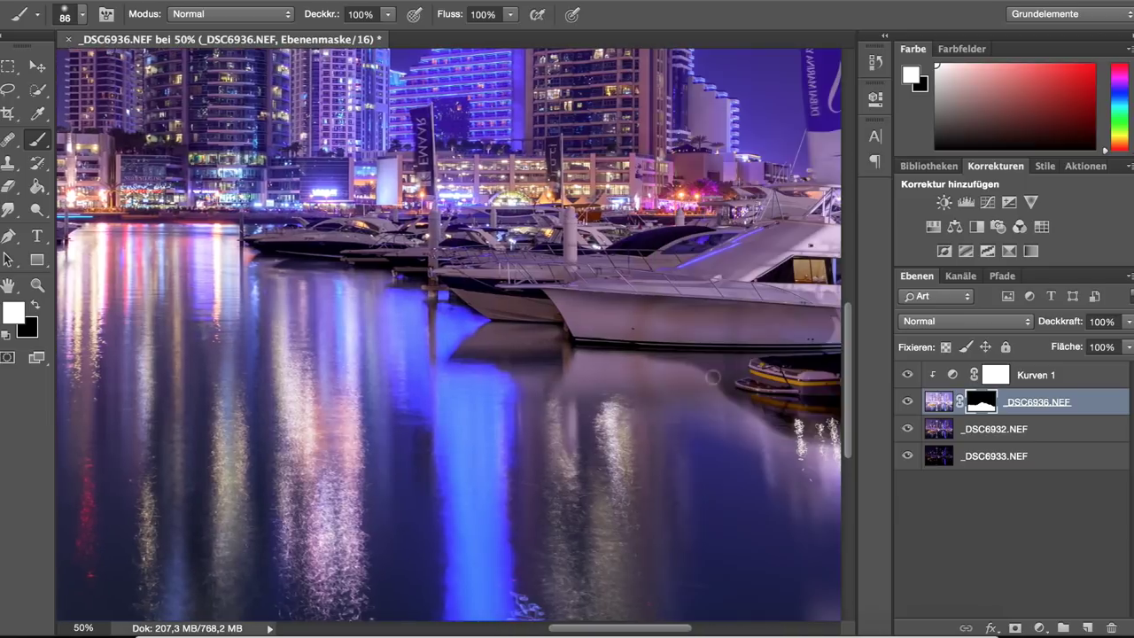
scroll(714, 411, right, 5)
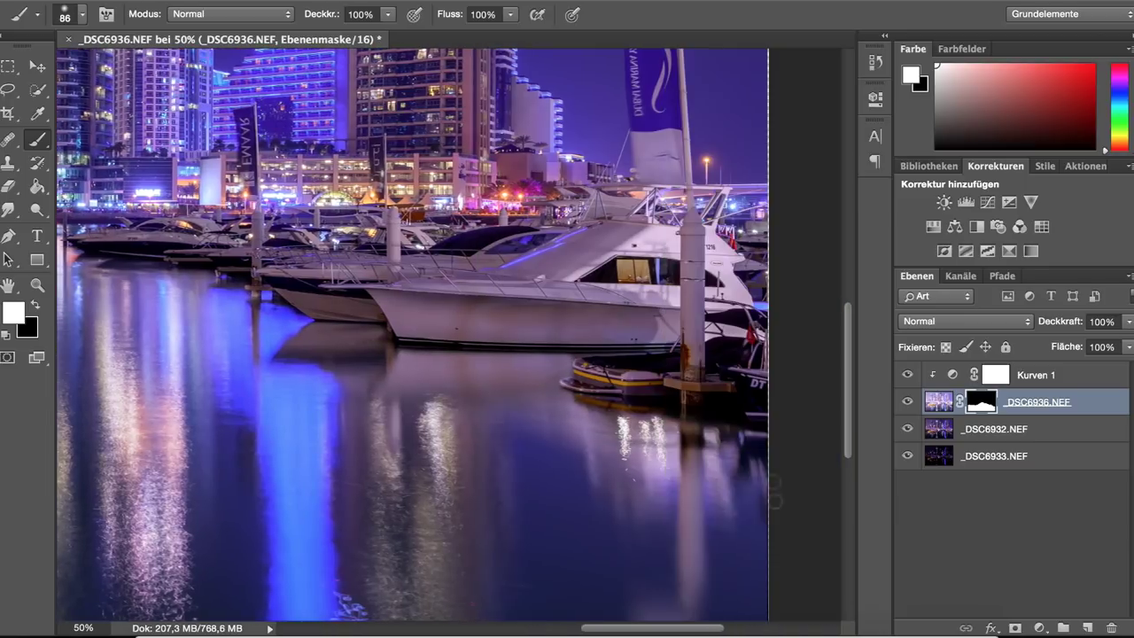
scroll(506, 412, left, 3)
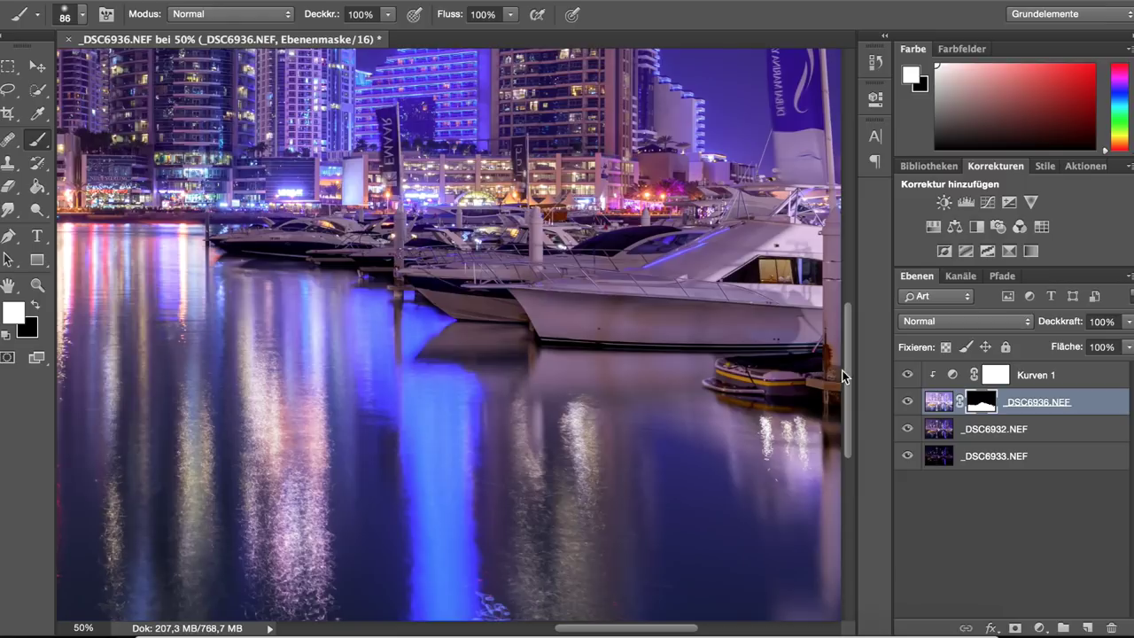
Pull Kurven 1's curve midpoint further down, then zoom out to the whole photo
click(945, 378)
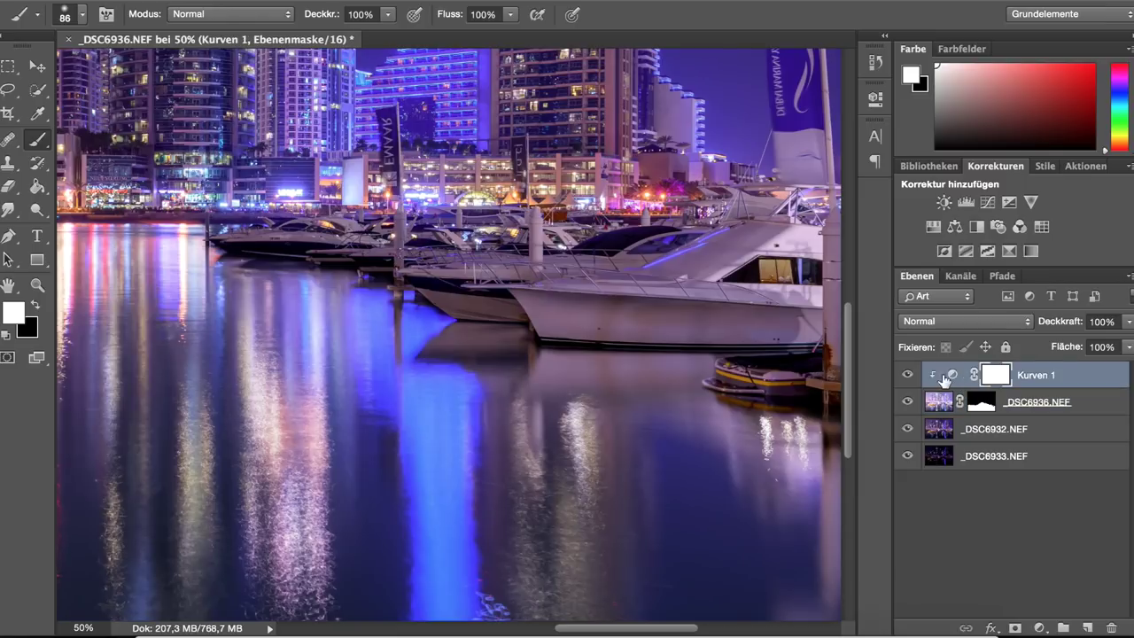
double_click(952, 378)
drag(741, 303, 745, 308)
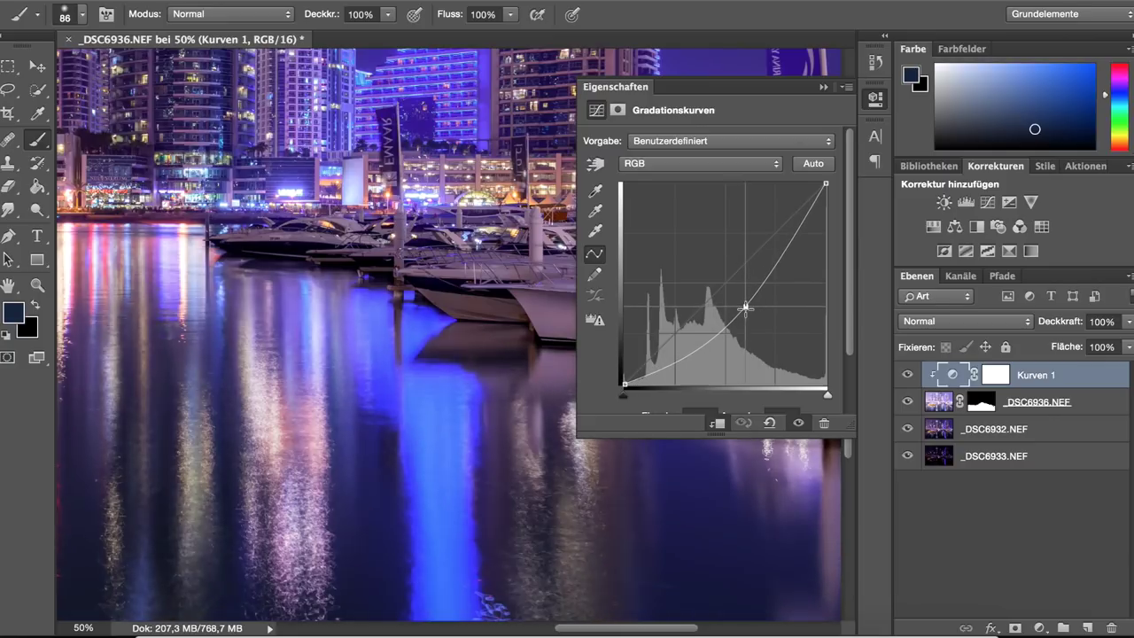
click(823, 89)
scroll(700, 416, left, 3)
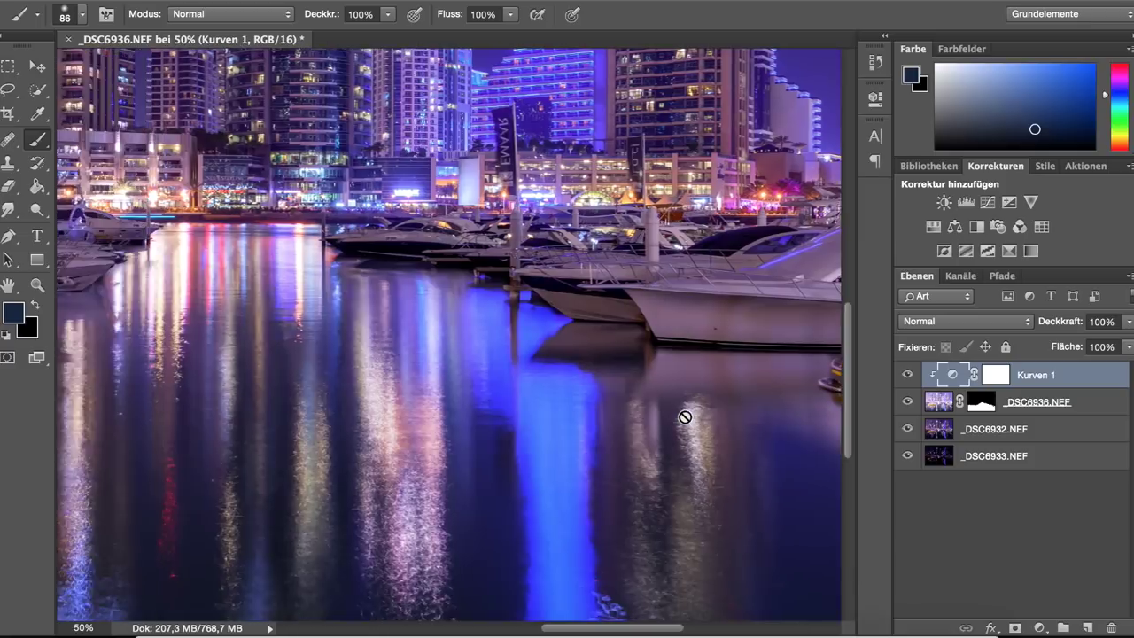
scroll(689, 413, left, 3)
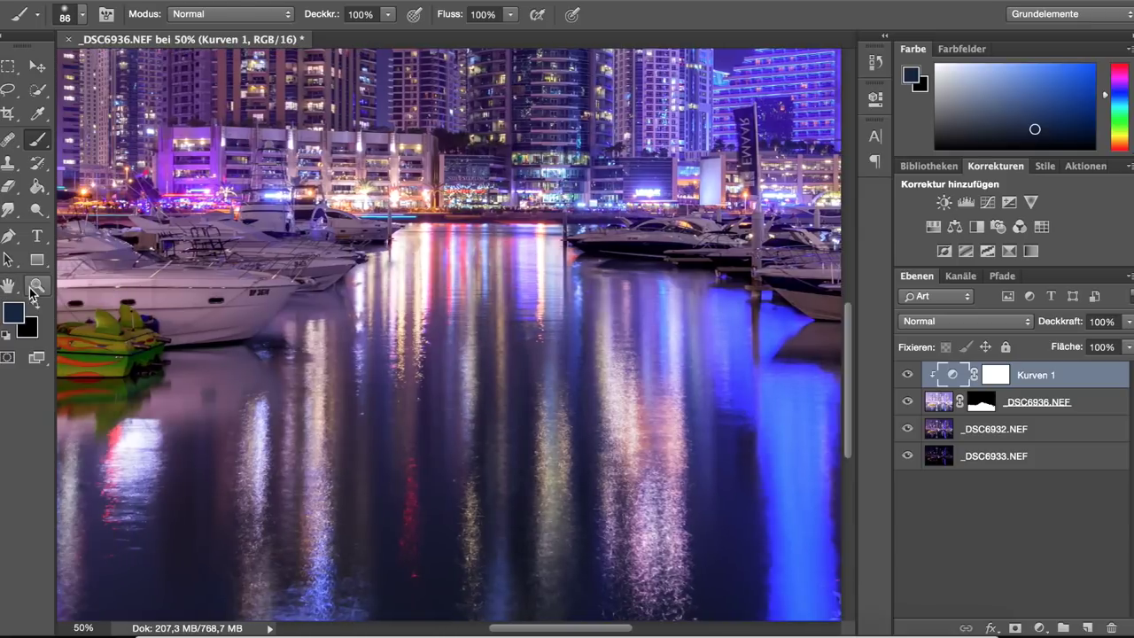
click(38, 284)
key(ctrl+minus)
key(ctrl+minus)
key(ctrl+minus)
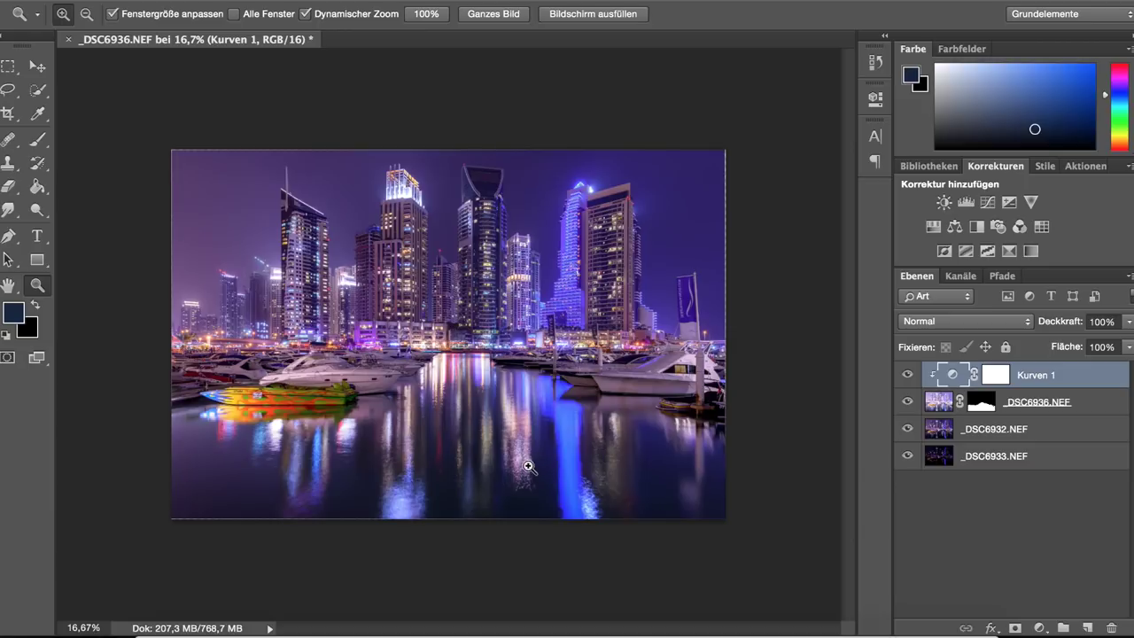
Zoom in on the marina and compare the reflections with _DSC6936.NEF hidden and shown
click(524, 436)
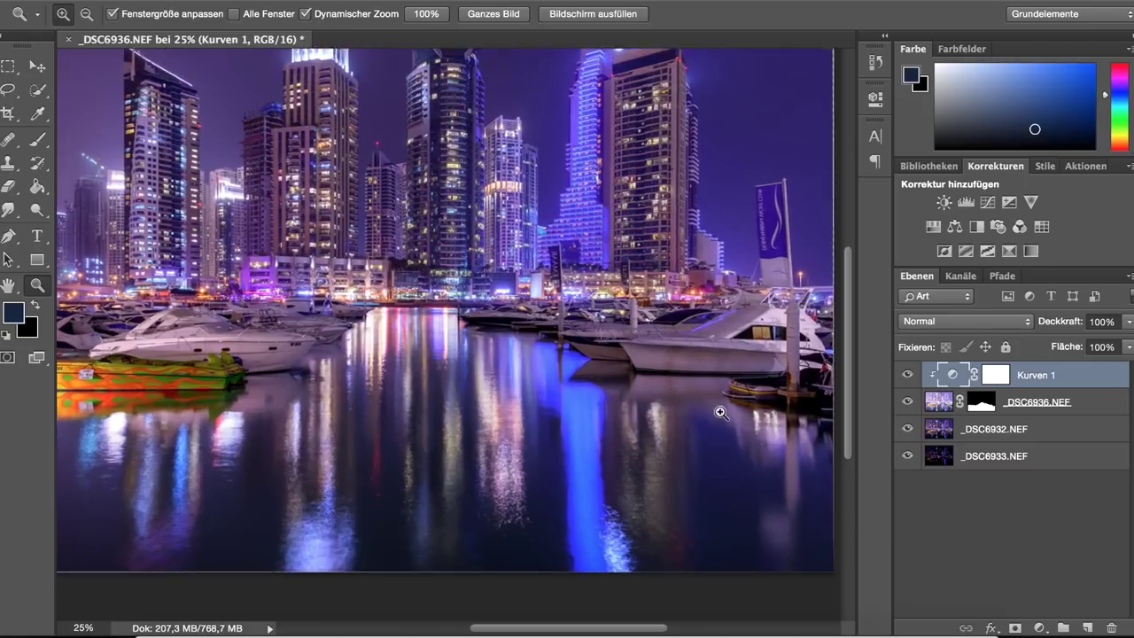
click(684, 415)
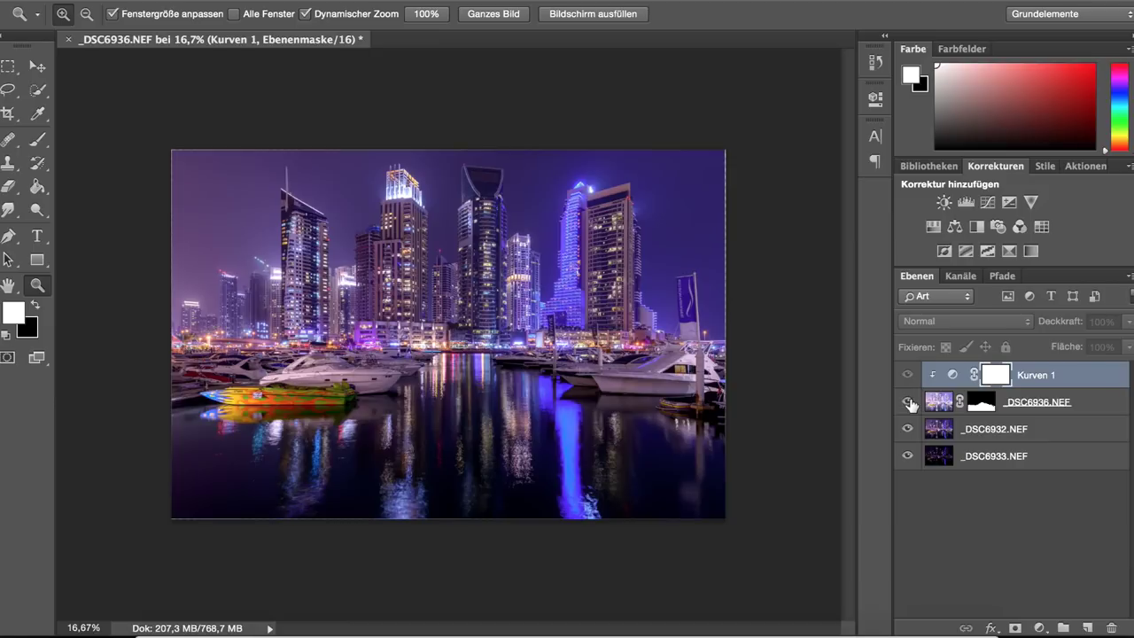
click(907, 402)
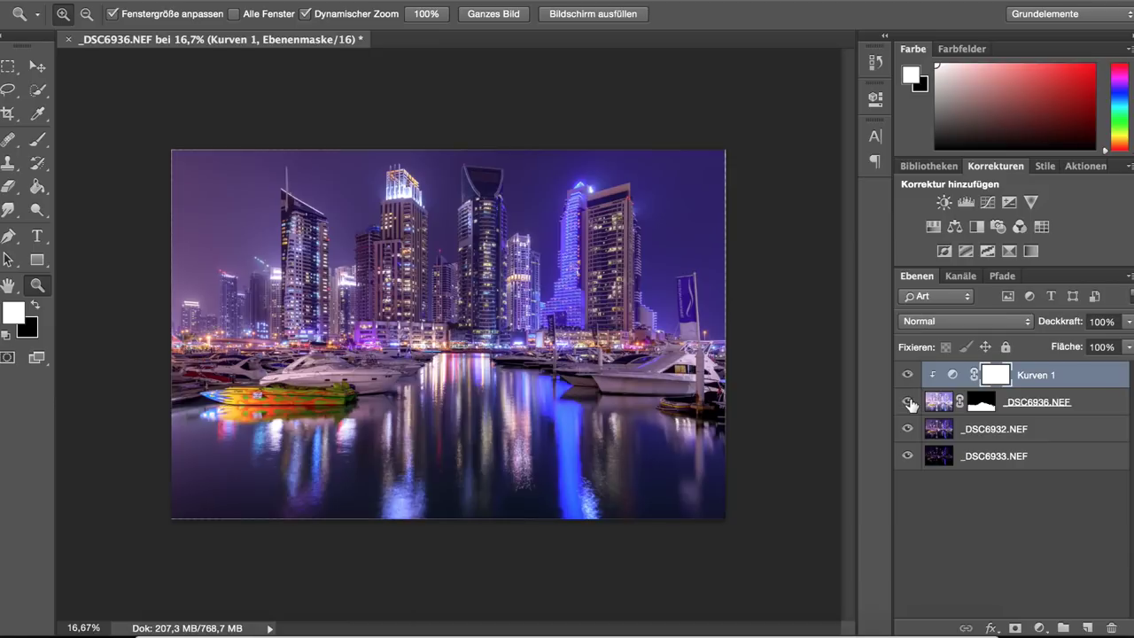
click(907, 402)
click(908, 402)
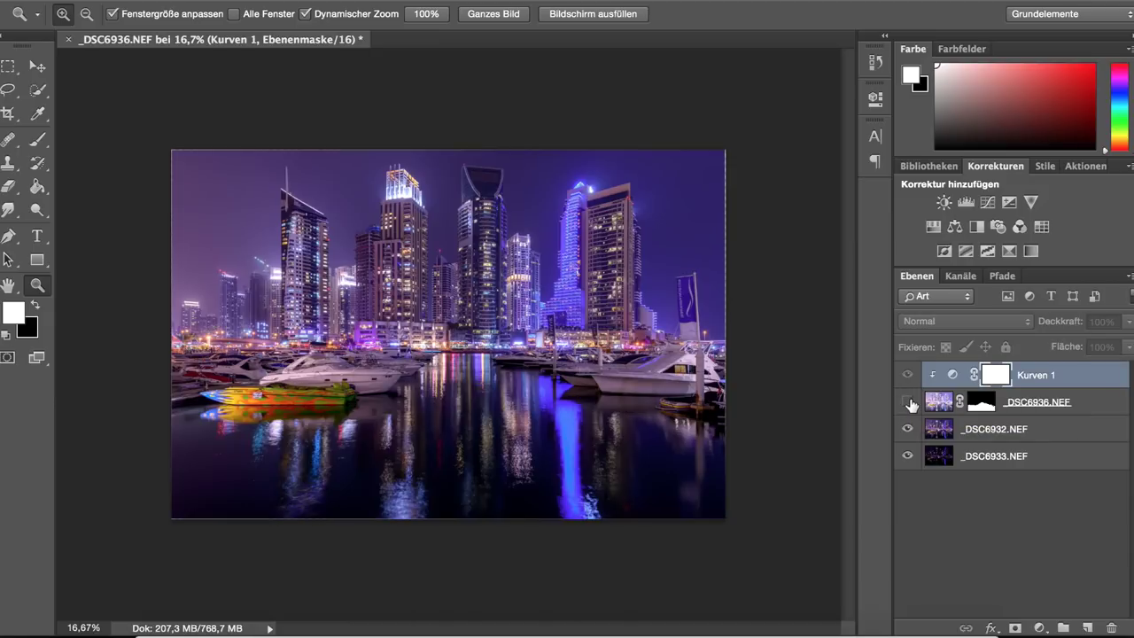
click(909, 402)
click(908, 402)
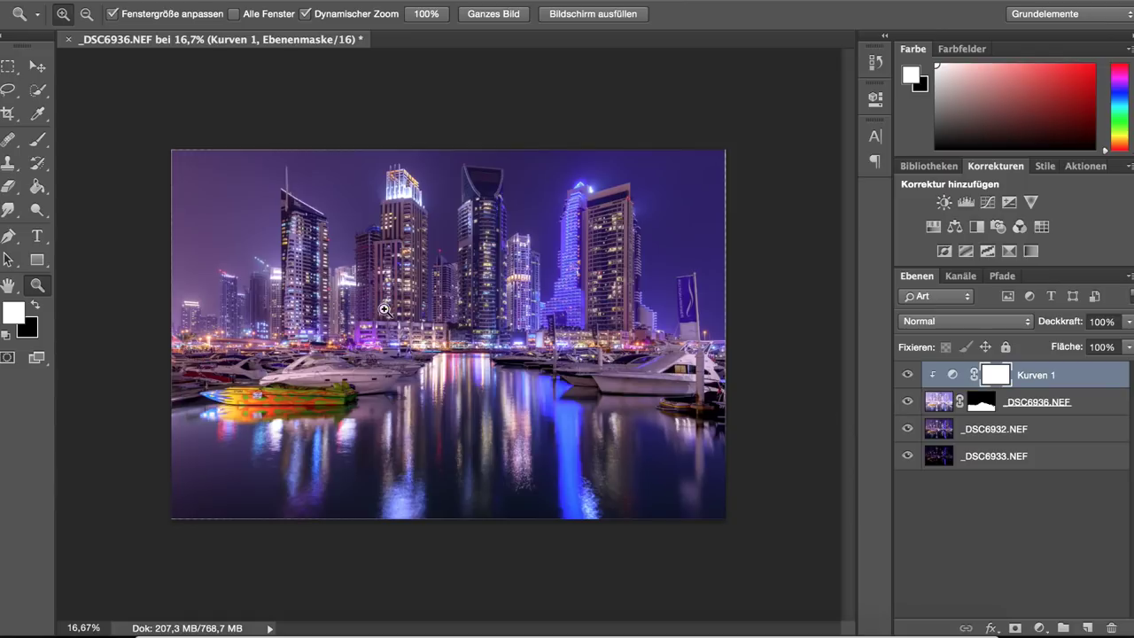
Select _DSC6932.NEF and zoom to 100% on the lit towers
click(984, 428)
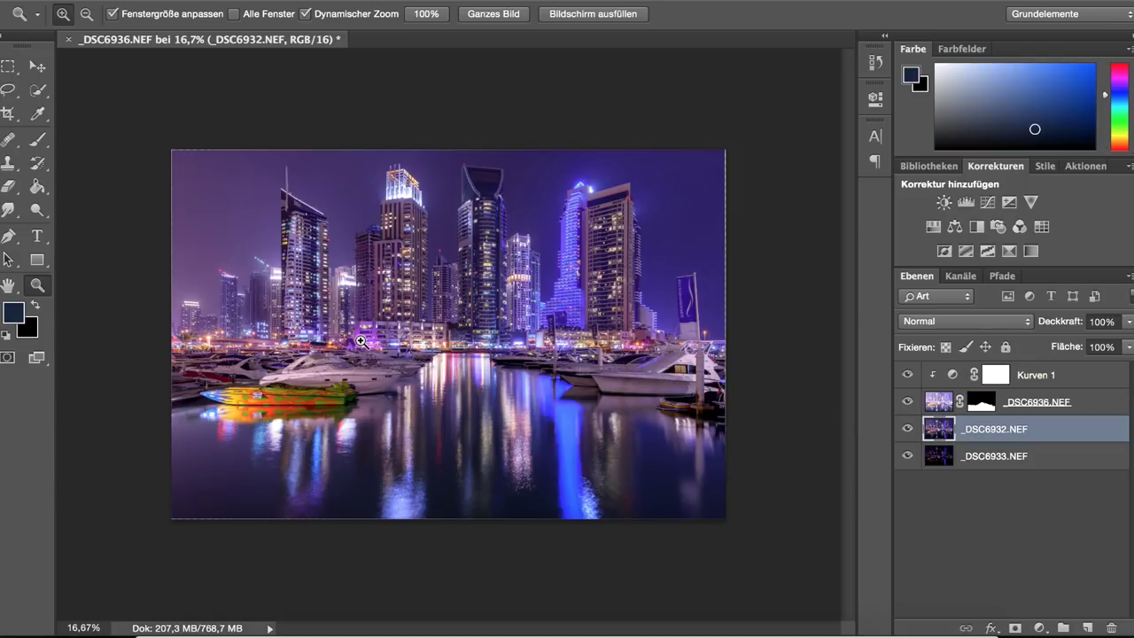
click(423, 267)
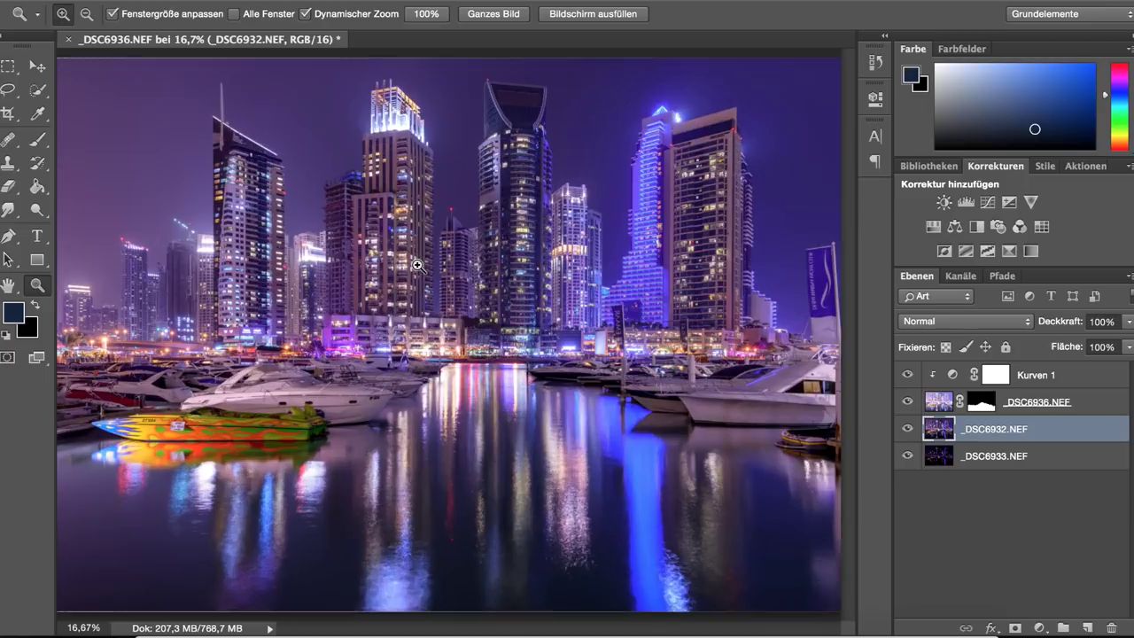
click(233, 321)
click(259, 323)
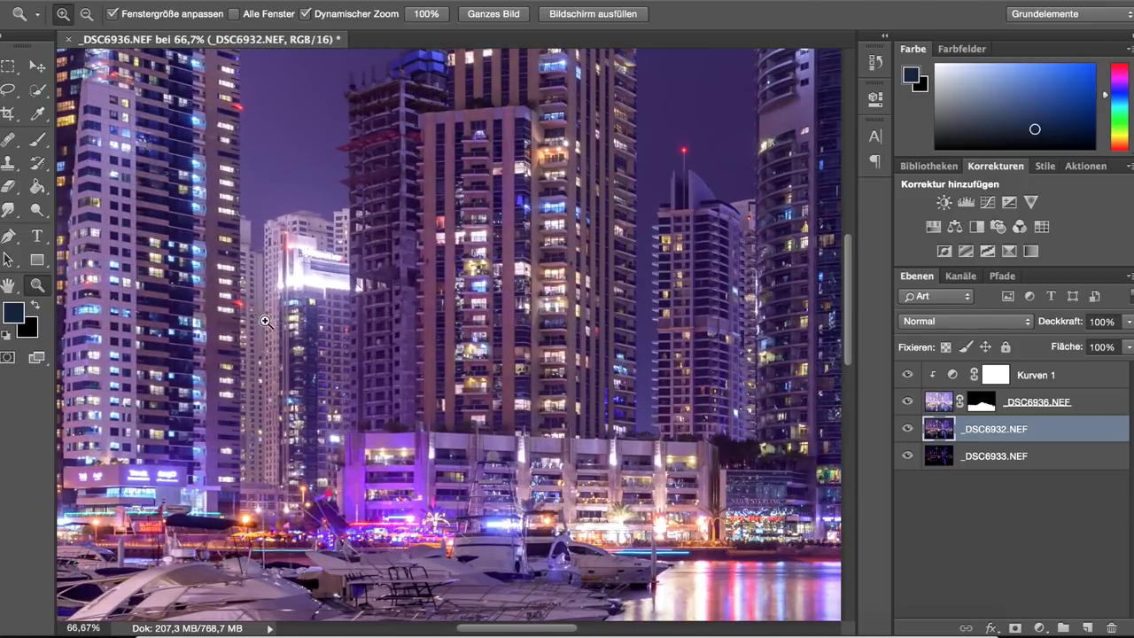
click(292, 323)
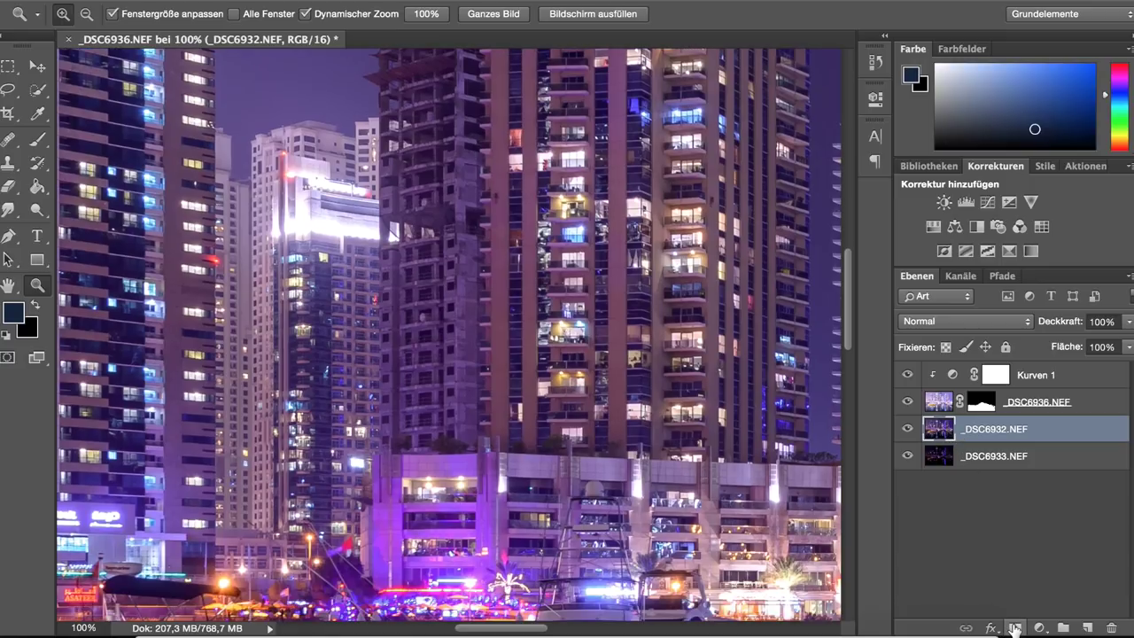
Add a layer mask to _DSC6932.NEF and set up a black brush at 50% opacity and 50% flow
click(1015, 628)
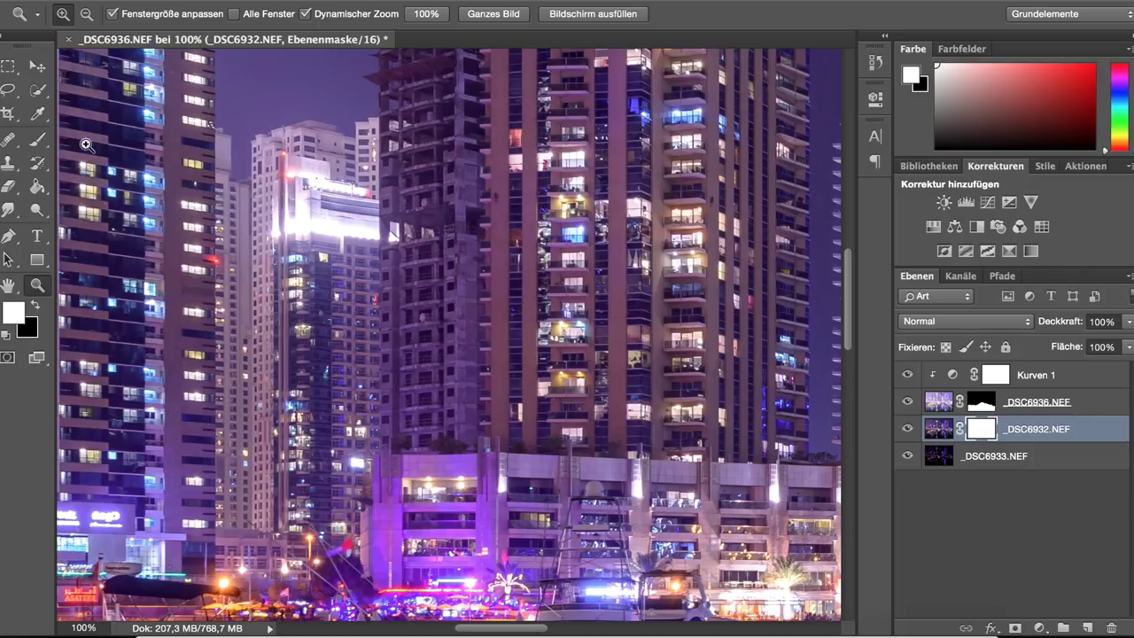
click(35, 307)
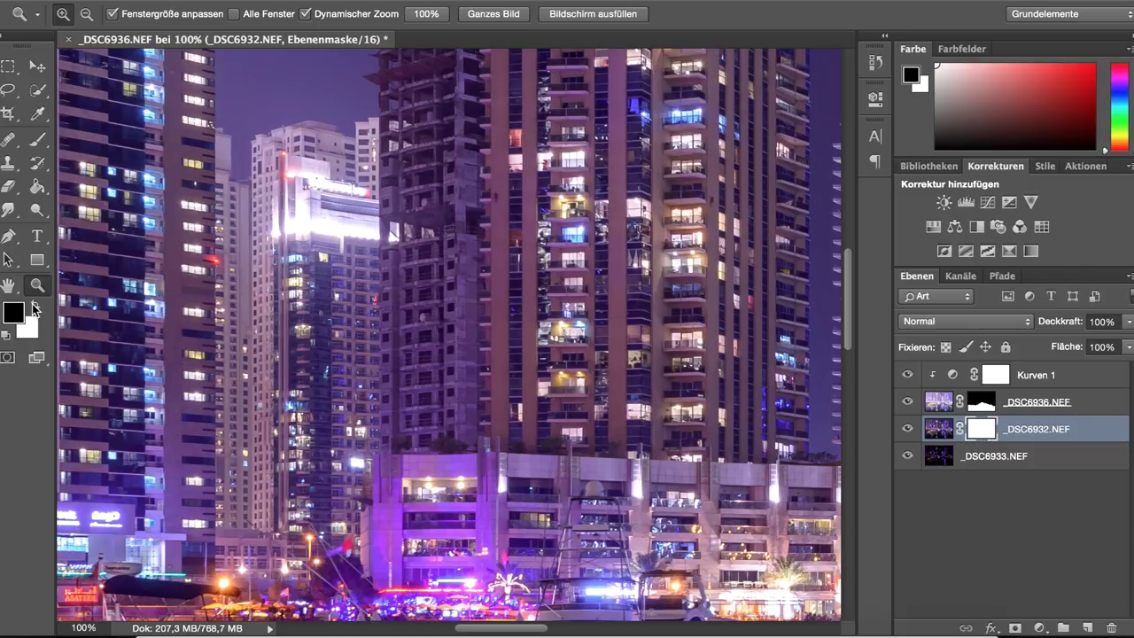
click(38, 142)
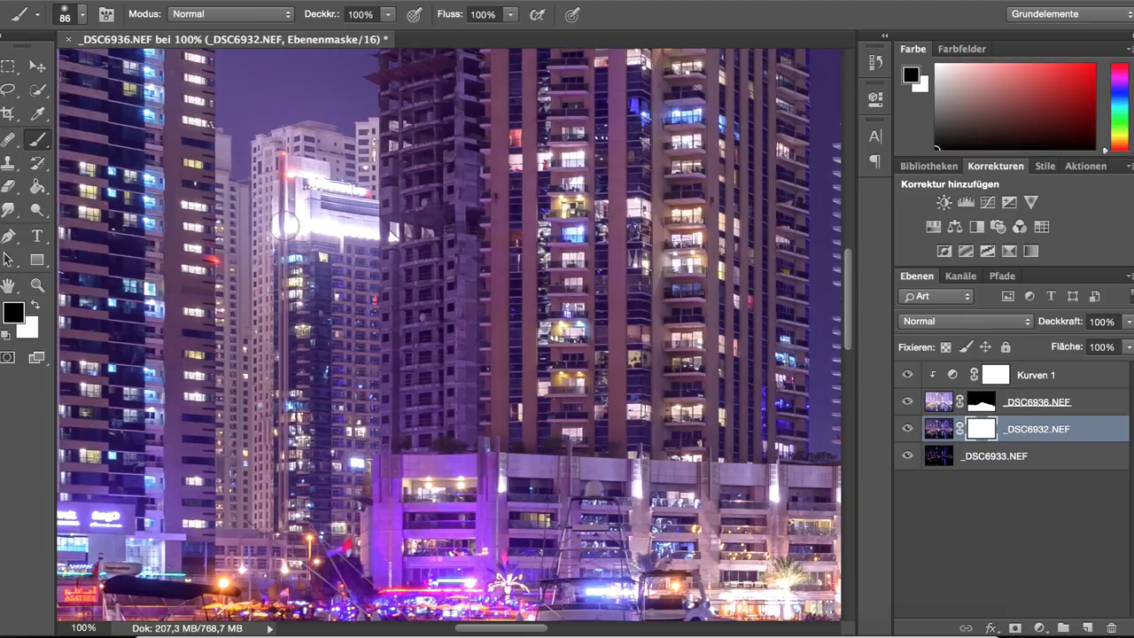
click(387, 15)
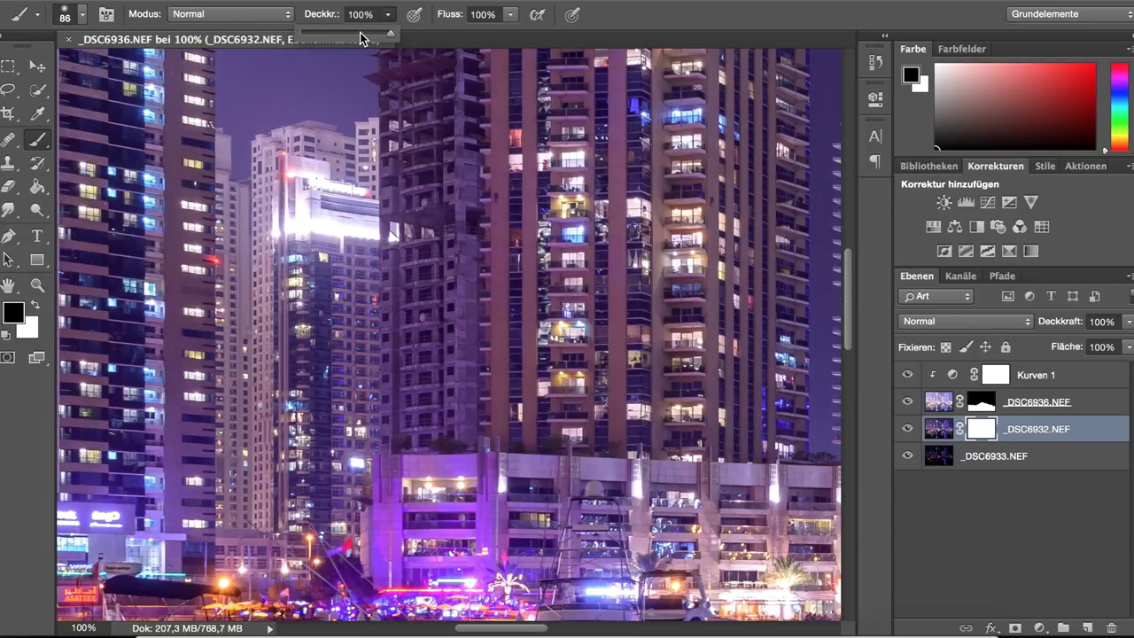
drag(347, 35, 353, 34)
click(511, 15)
drag(468, 38, 469, 36)
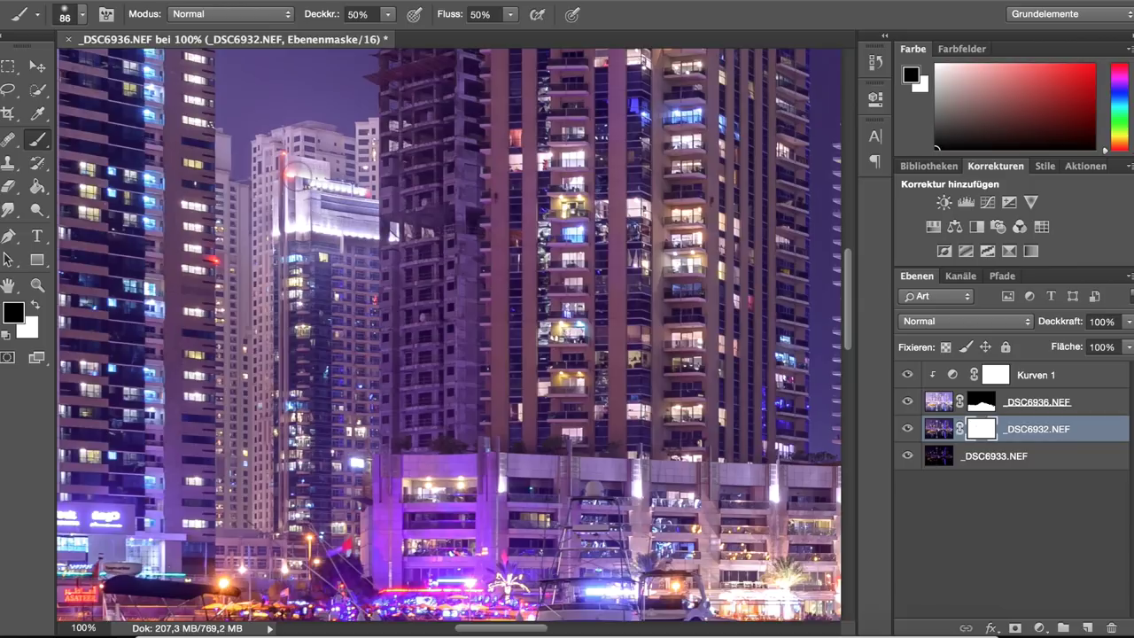
Paint black over the bright neon sign in the mask to dim it
scroll(428, 288, right, 1)
scroll(443, 292, right, 5)
scroll(468, 299, down, 4)
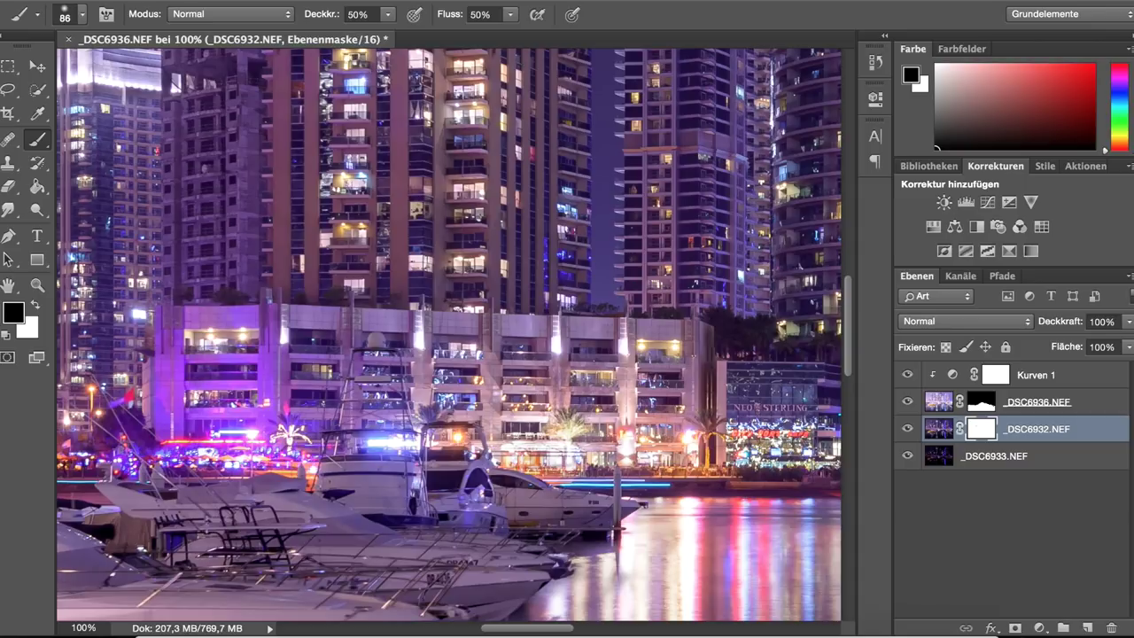
scroll(449, 334, right, 3)
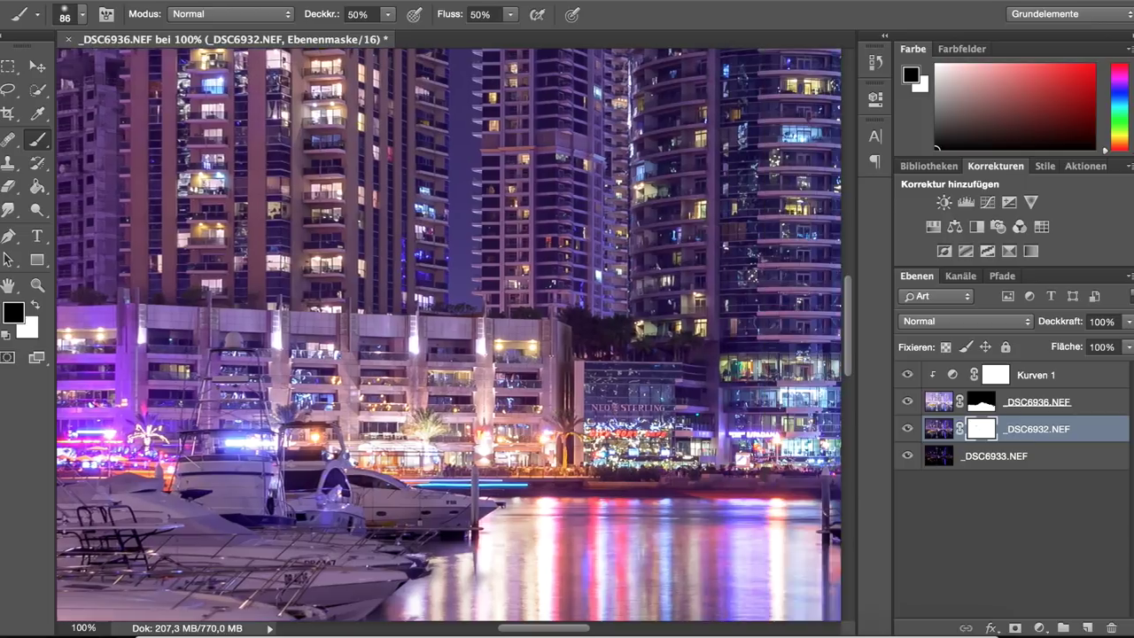
scroll(449, 335, right, 2)
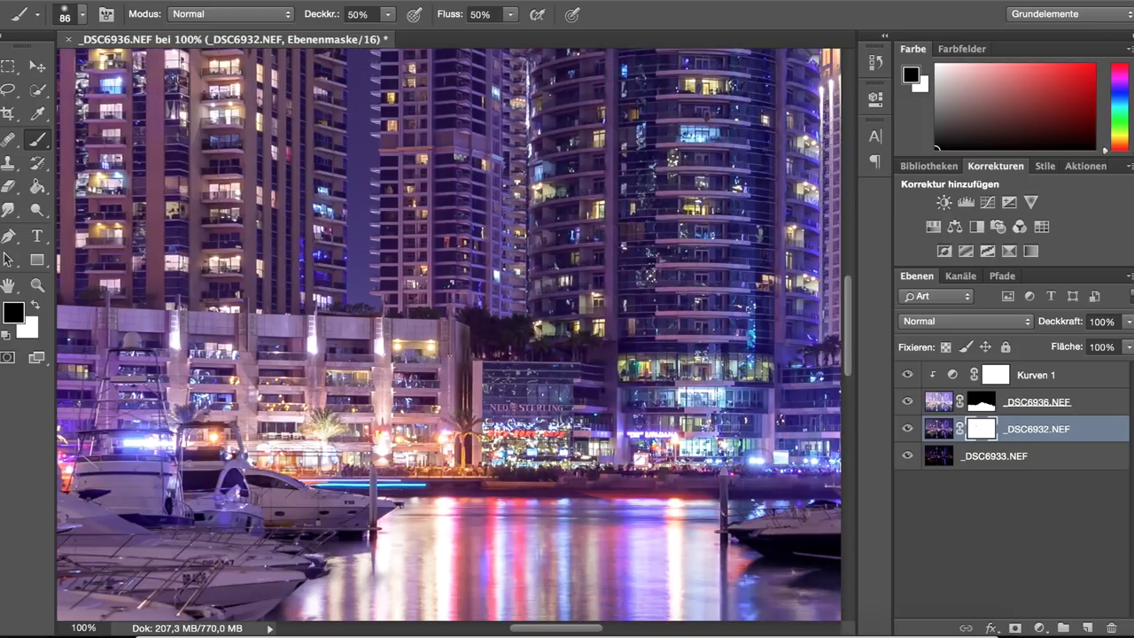
scroll(778, 485, right, 3)
scroll(778, 484, right, 2)
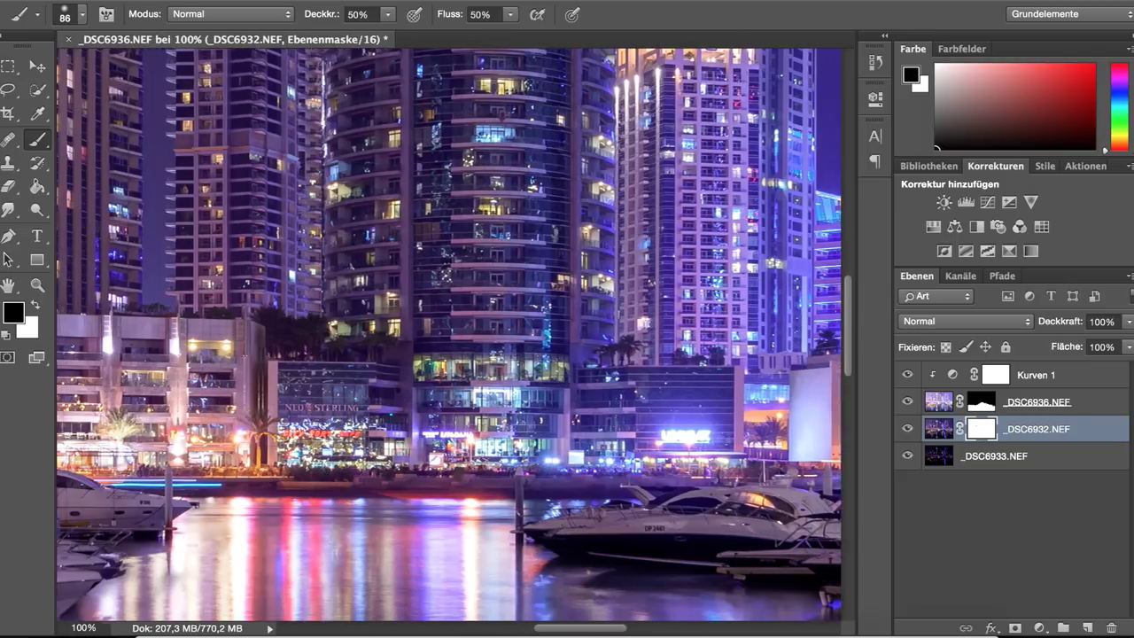
scroll(778, 484, right, 2)
drag(543, 436, 587, 436)
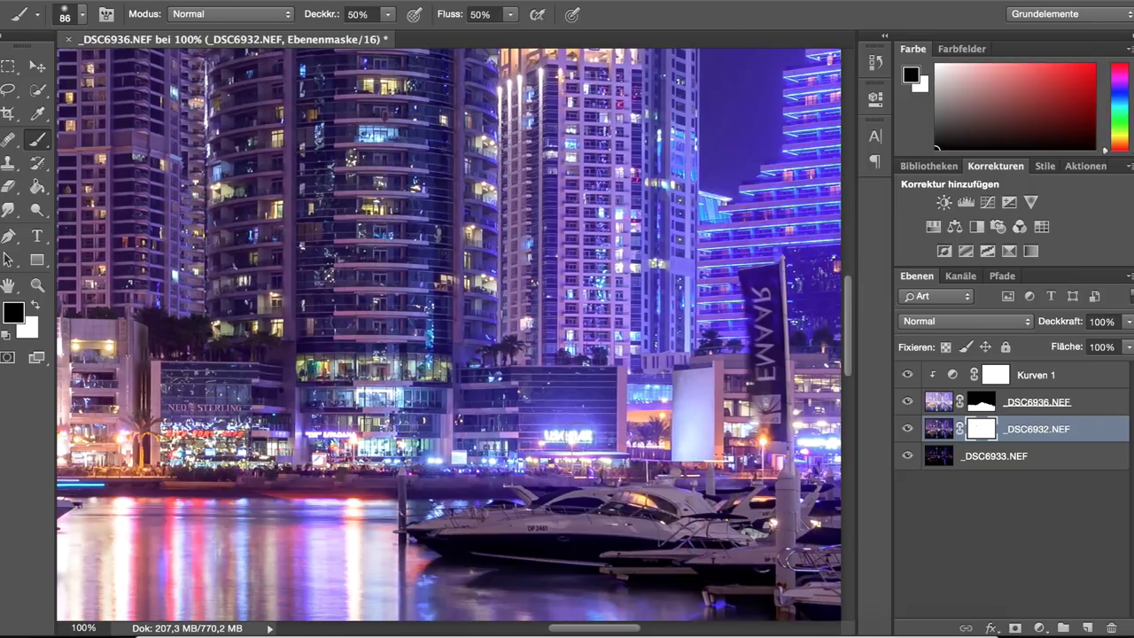
scroll(585, 438, right, 1)
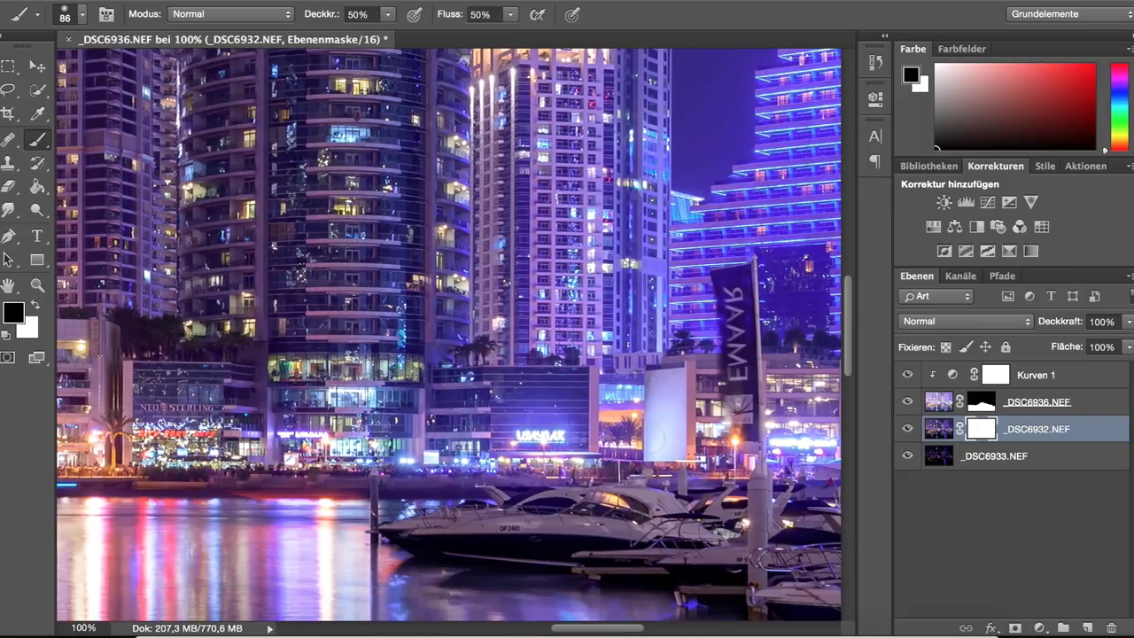
scroll(585, 439, right, 4)
drag(616, 445, 563, 445)
scroll(451, 335, right, 4)
scroll(450, 335, right, 4)
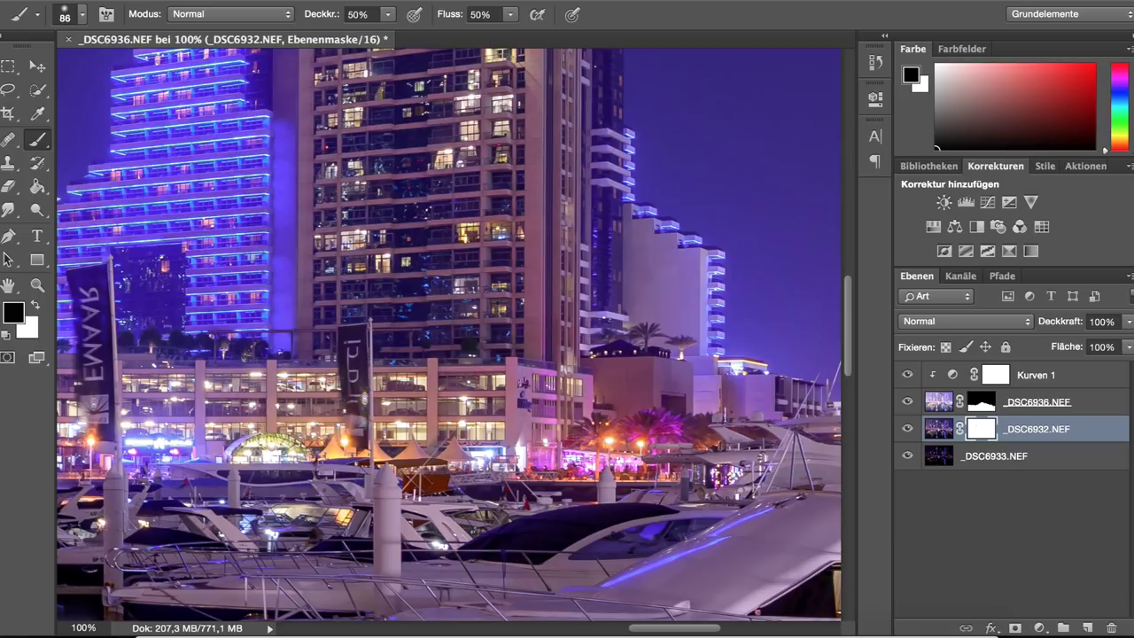
Mask down the glowing logo and the lit tops of the central towers
scroll(604, 312, up, 3)
scroll(604, 312, up, 3)
scroll(604, 312, up, 3)
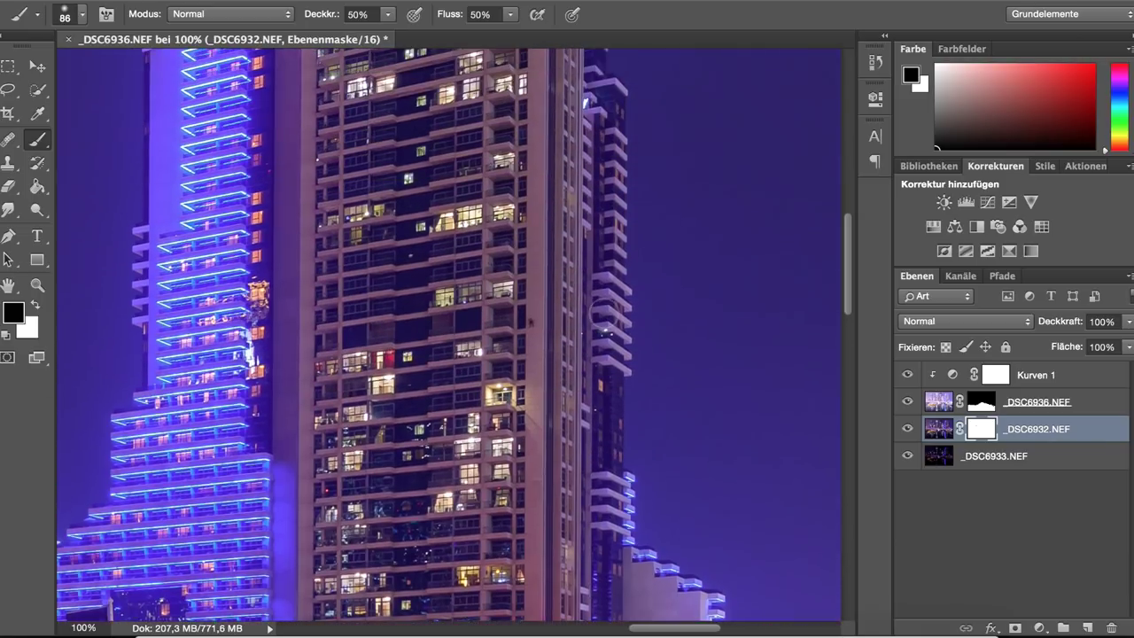
scroll(604, 315, up, 3)
scroll(602, 319, up, 1)
scroll(603, 315, up, 1)
scroll(604, 314, up, 1)
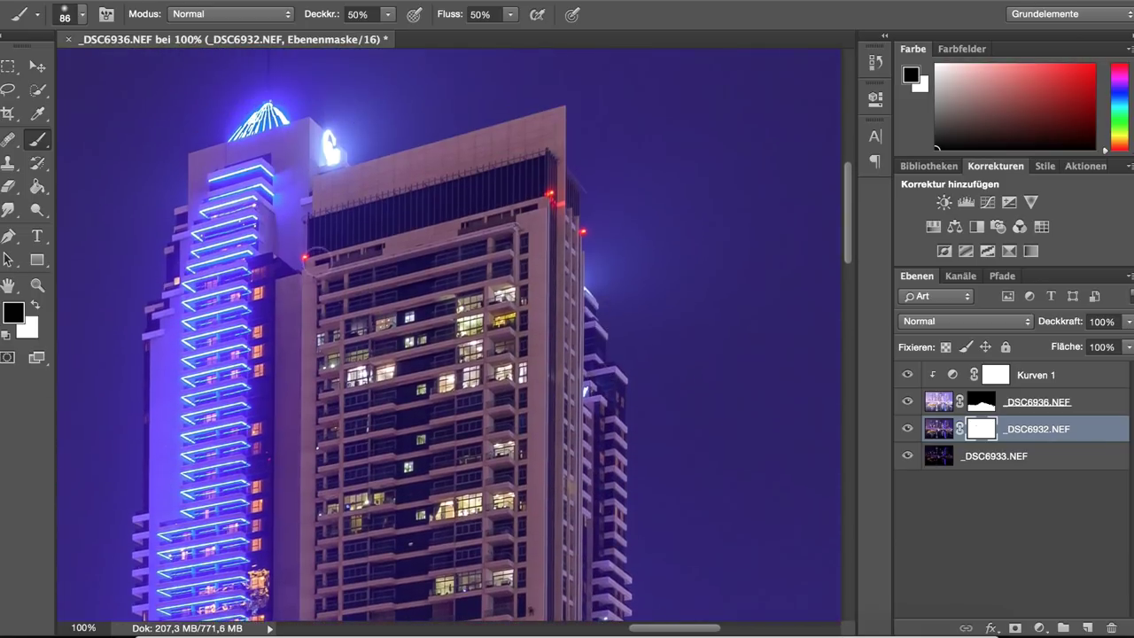
drag(328, 154, 326, 142)
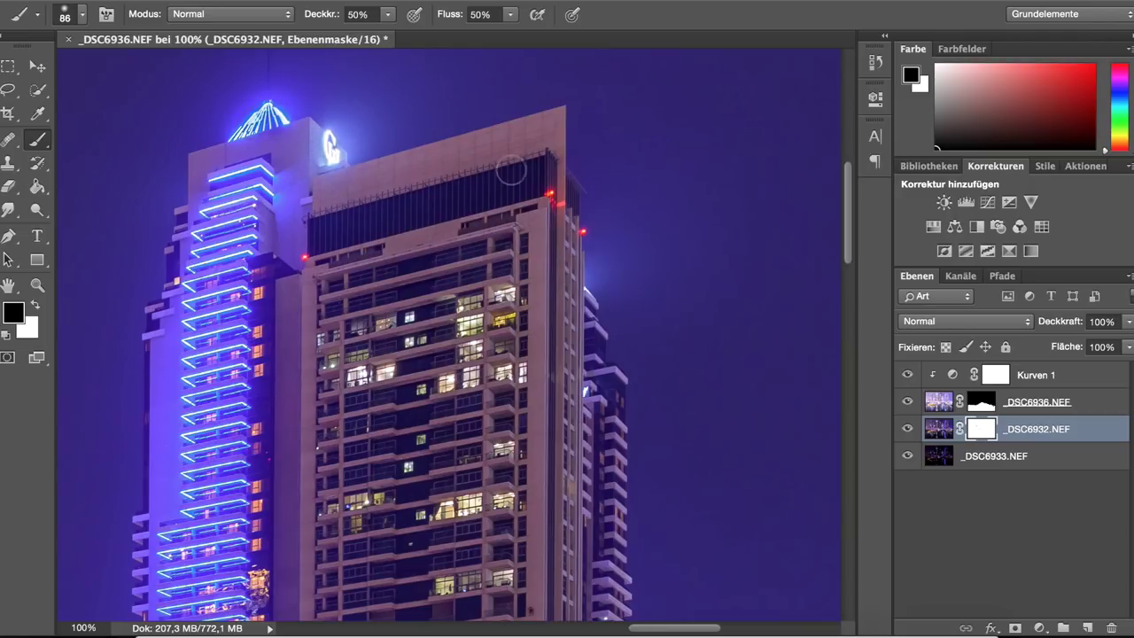
scroll(496, 177, left, 2)
scroll(342, 236, left, 5)
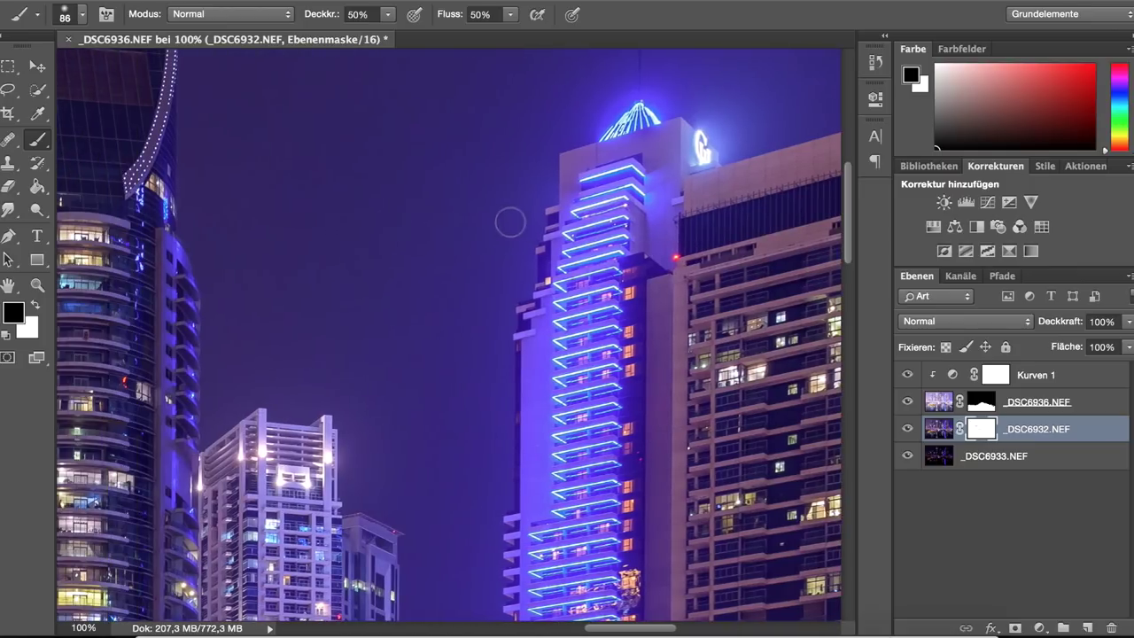
scroll(384, 321, left, 1)
scroll(384, 322, left, 2)
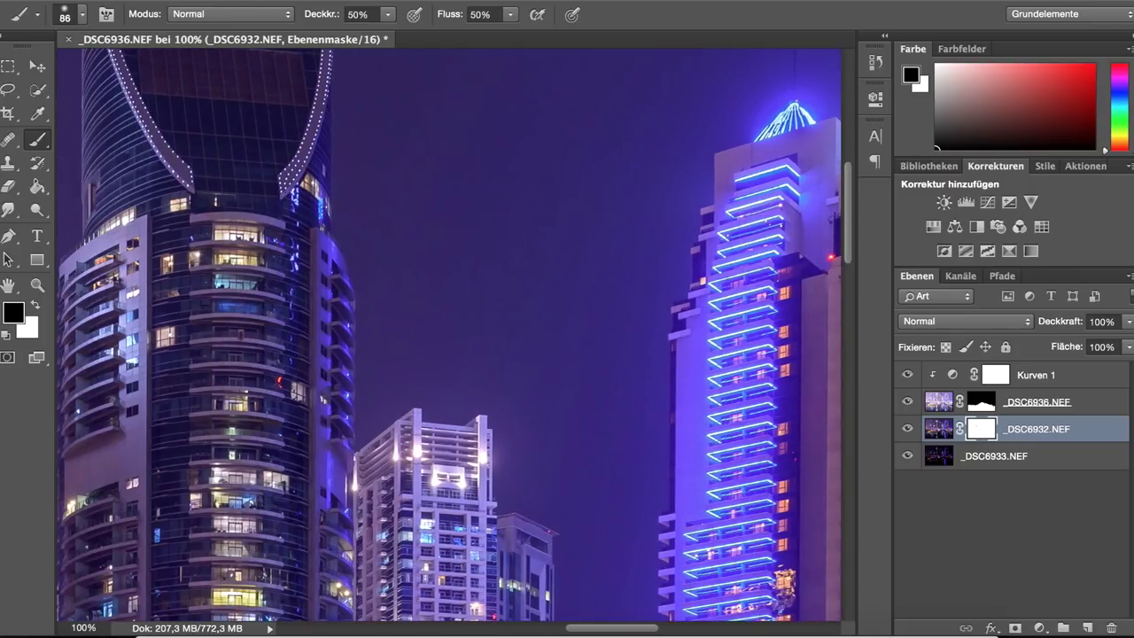
mouse_move(435, 478)
mouse_down()
mouse_move(458, 480)
mouse_move(486, 448)
mouse_up()
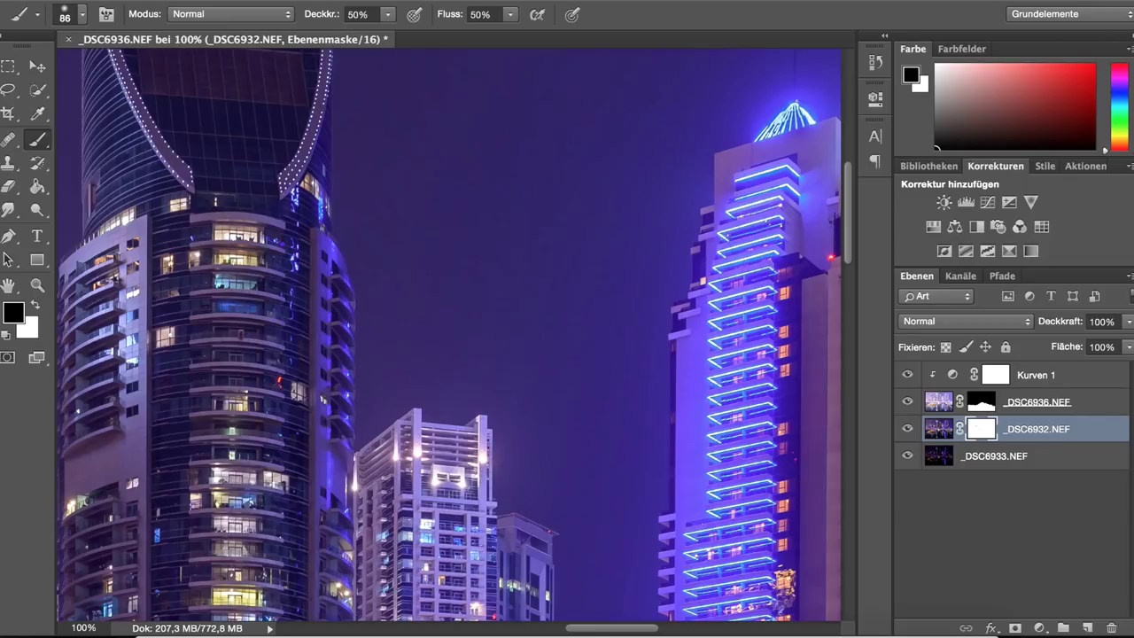
scroll(328, 475, left, 1)
scroll(337, 470, left, 5)
scroll(342, 463, left, 5)
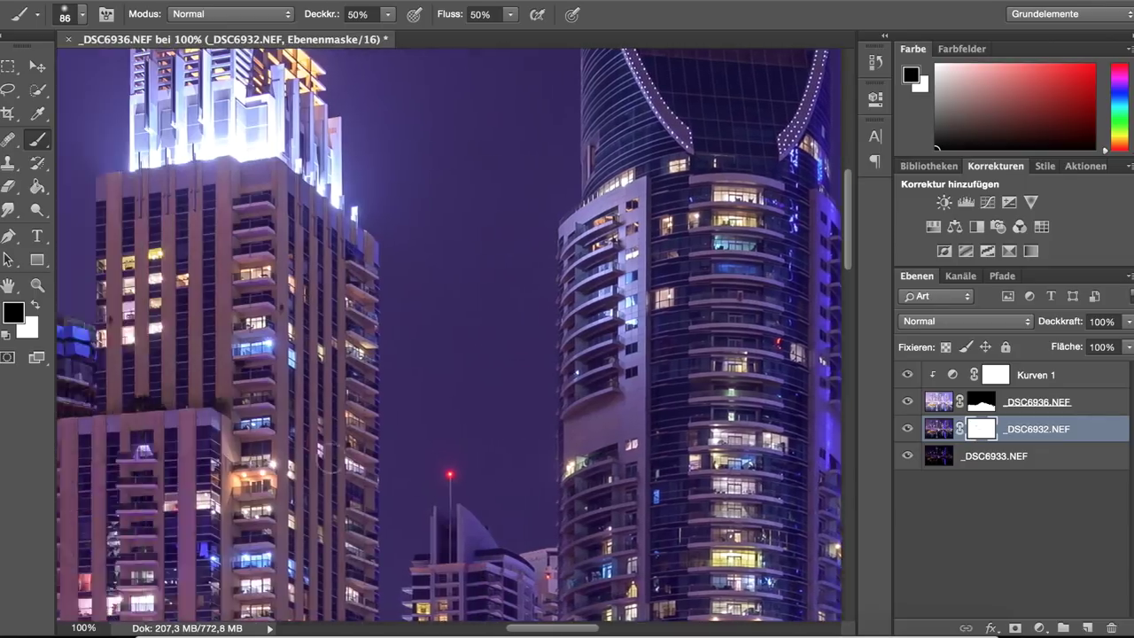
scroll(328, 461, left, 5)
scroll(390, 336, left, 3)
mouse_move(448, 215)
mouse_down()
mouse_move(342, 226)
mouse_move(335, 186)
mouse_move(403, 173)
mouse_move(381, 181)
mouse_up()
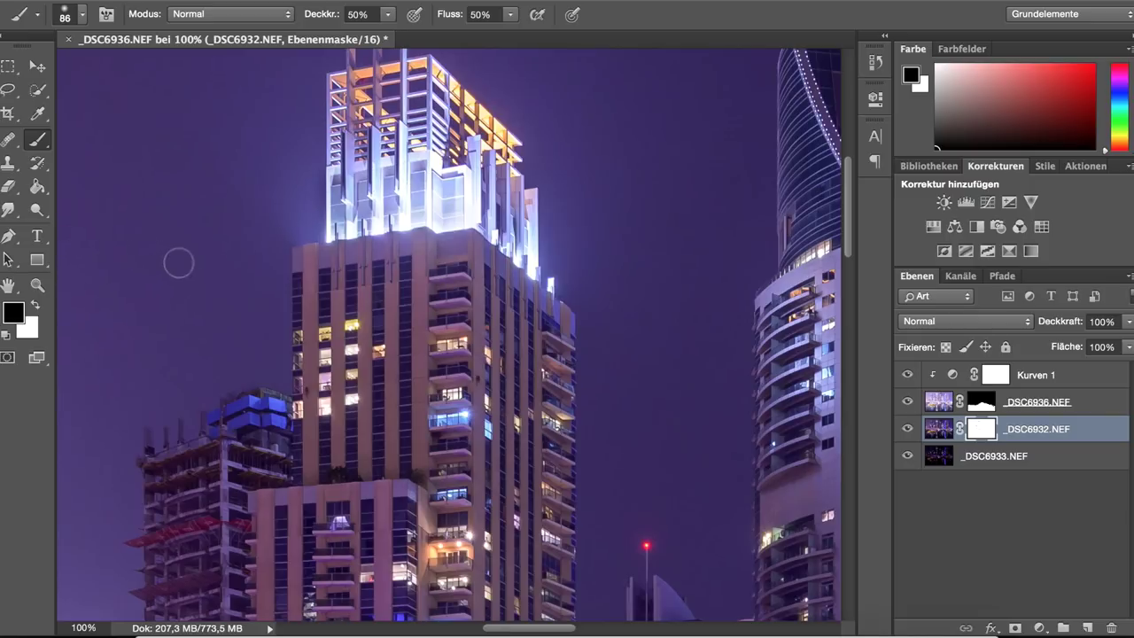
key(x)
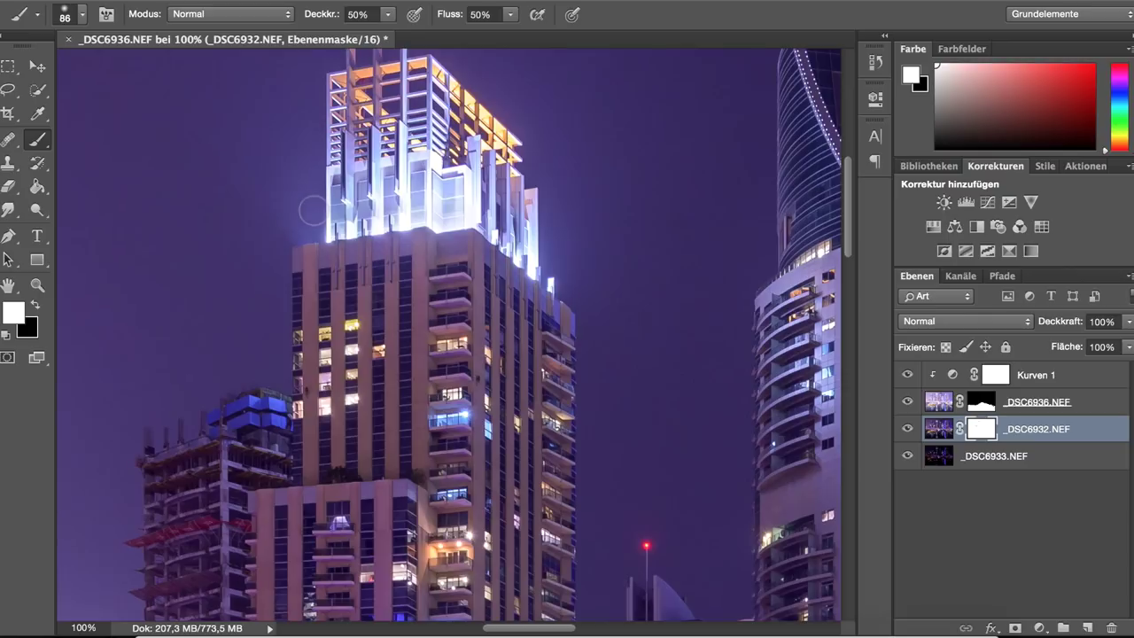
key(x)
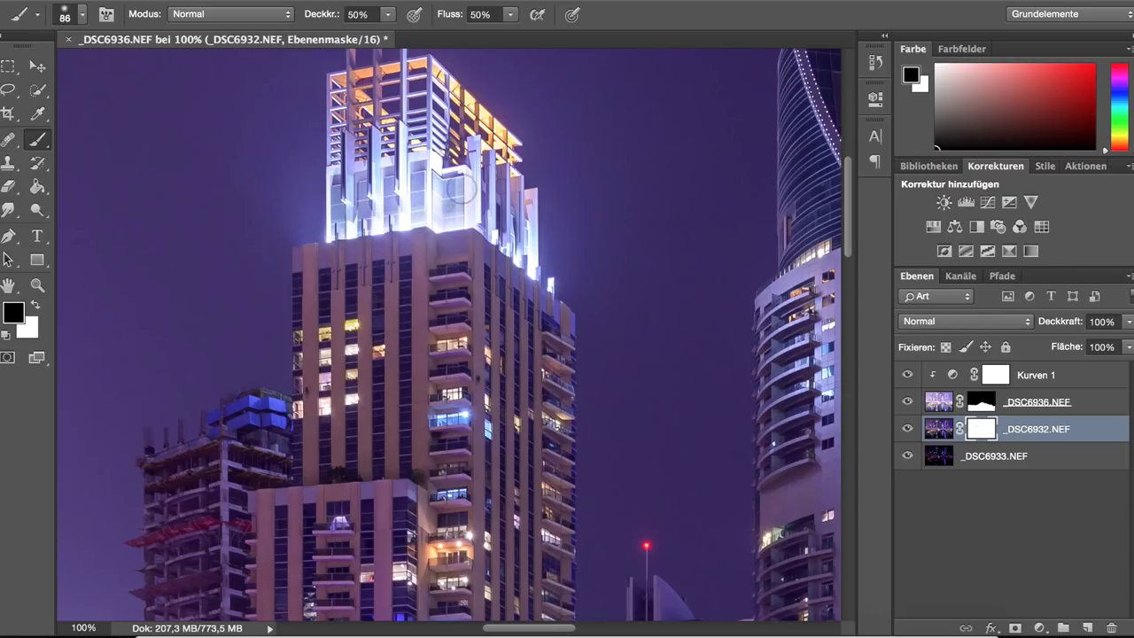
scroll(449, 335, down, 5)
scroll(449, 335, left, 5)
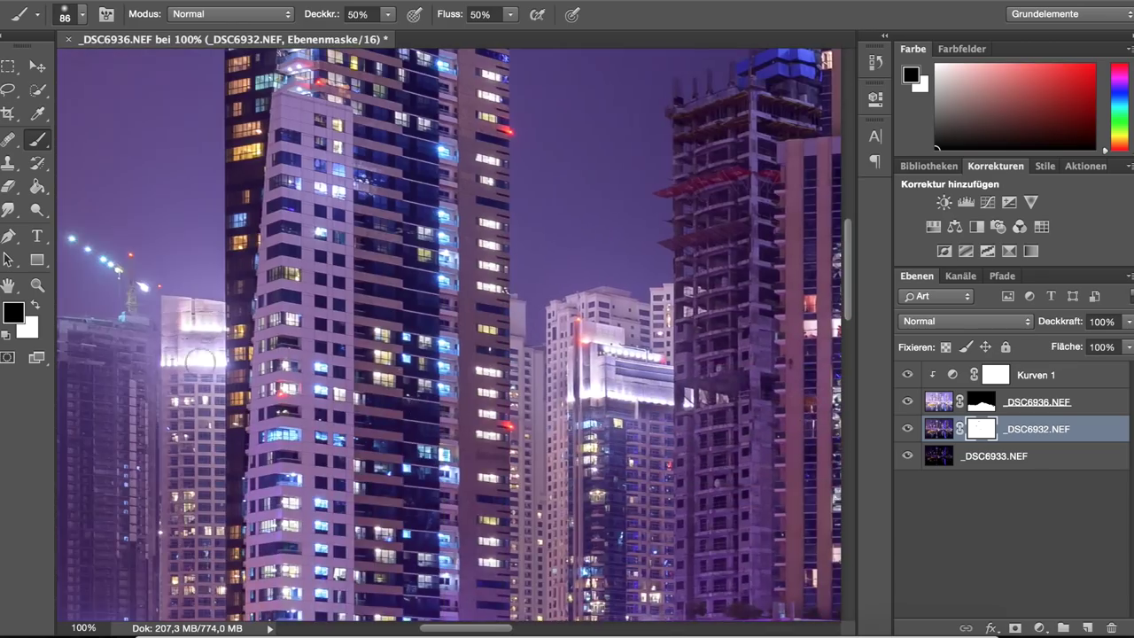
scroll(450, 335, down, 5)
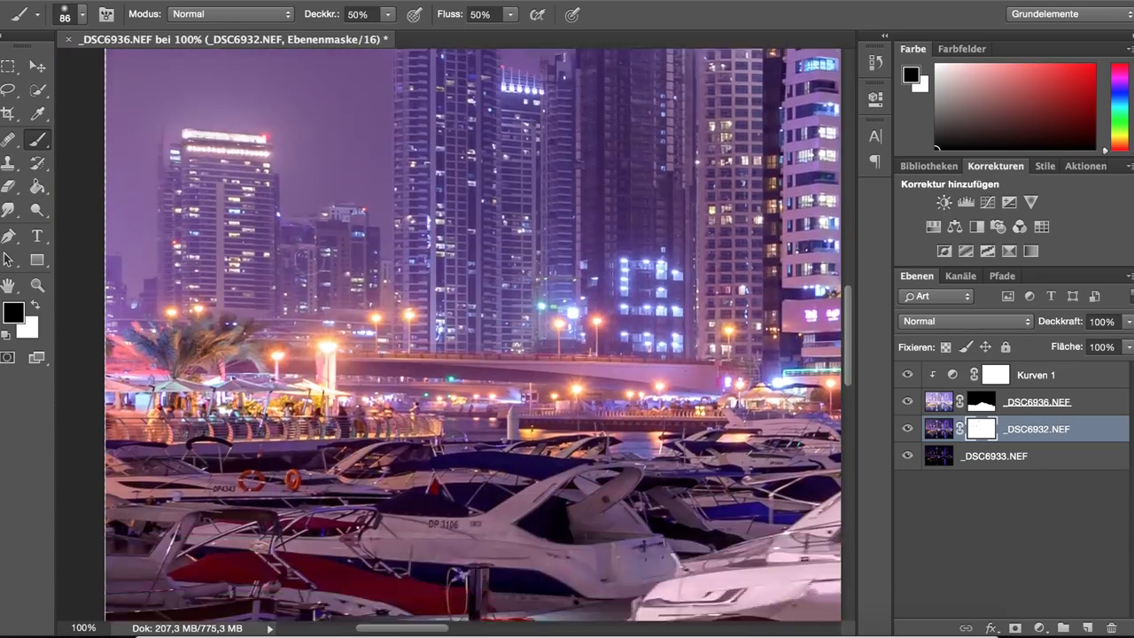
scroll(450, 335, down, 3)
scroll(270, 436, right, 5)
scroll(270, 436, down, 5)
scroll(270, 436, left, 3)
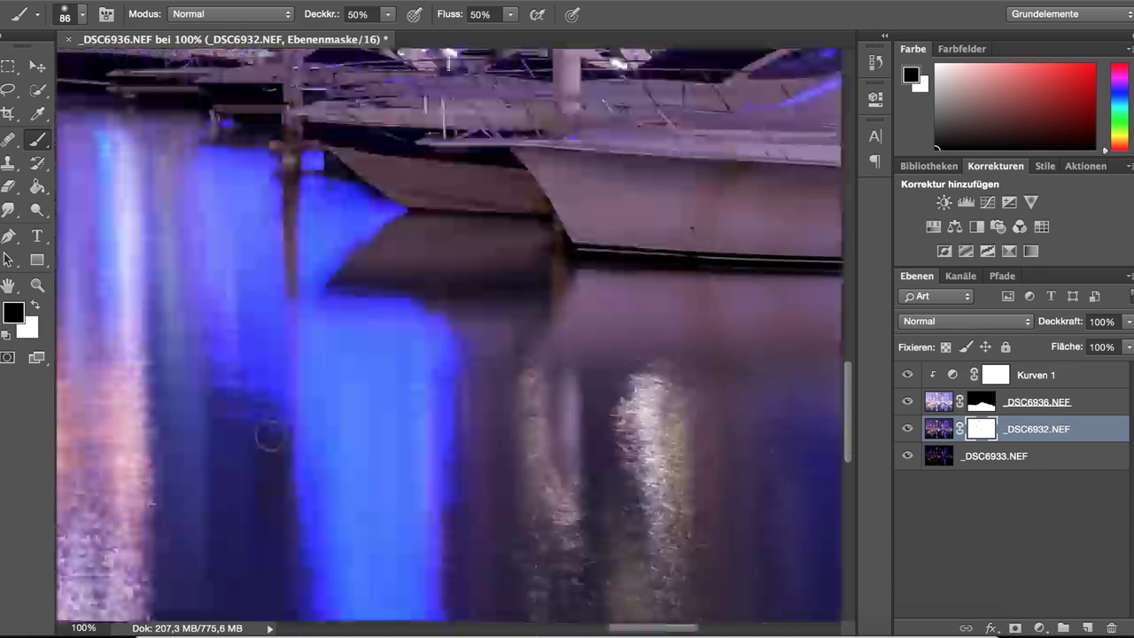
scroll(271, 436, left, 5)
scroll(270, 436, up, 5)
scroll(271, 436, left, 5)
scroll(89, 222, down, 3)
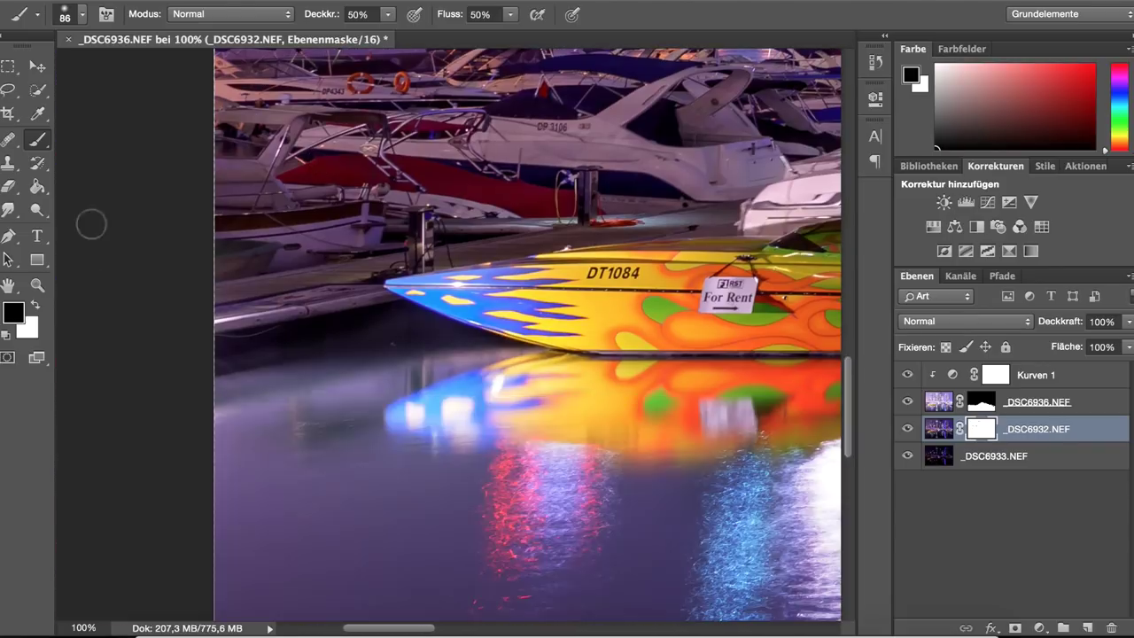
key(z)
key(ctrl+minus)
key(ctrl+minus)
key(ctrl+minus)
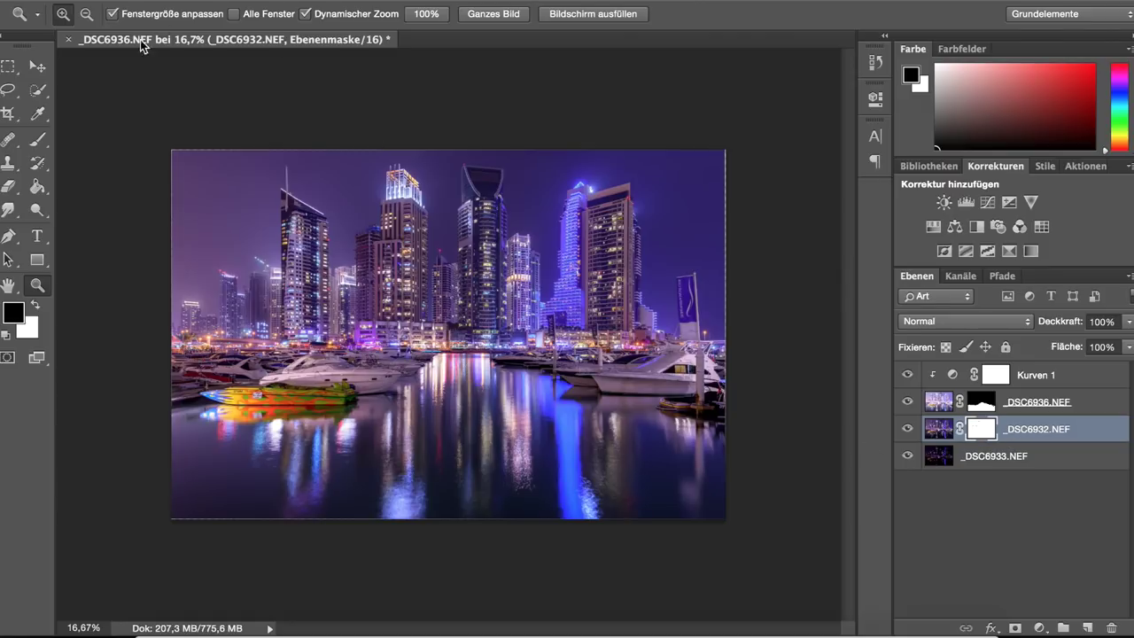
Close the _DSC6936.NEF document so the save-changes prompt appears
click(68, 39)
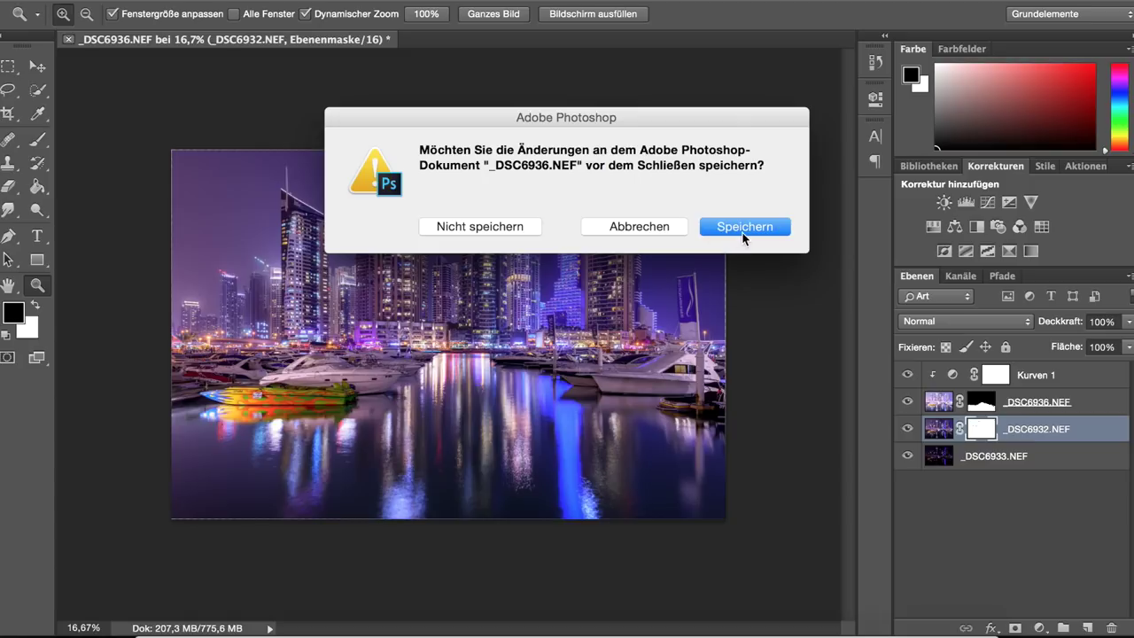
Cancel the close prompt and save the composite back as the edited TIFF
key(Escape)
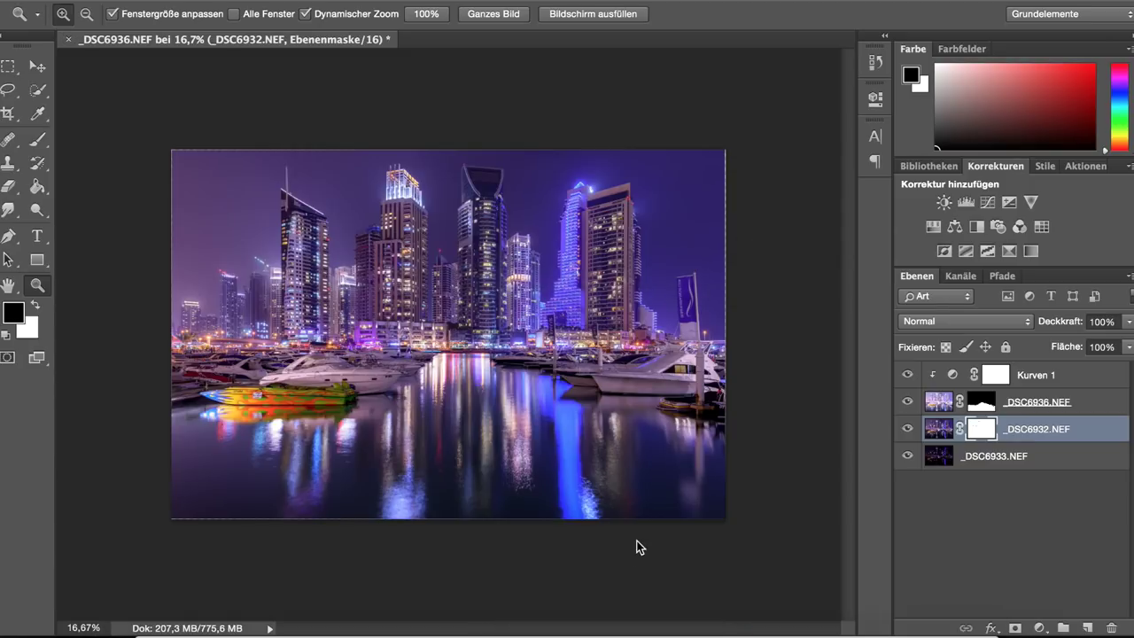
key(ctrl+s)
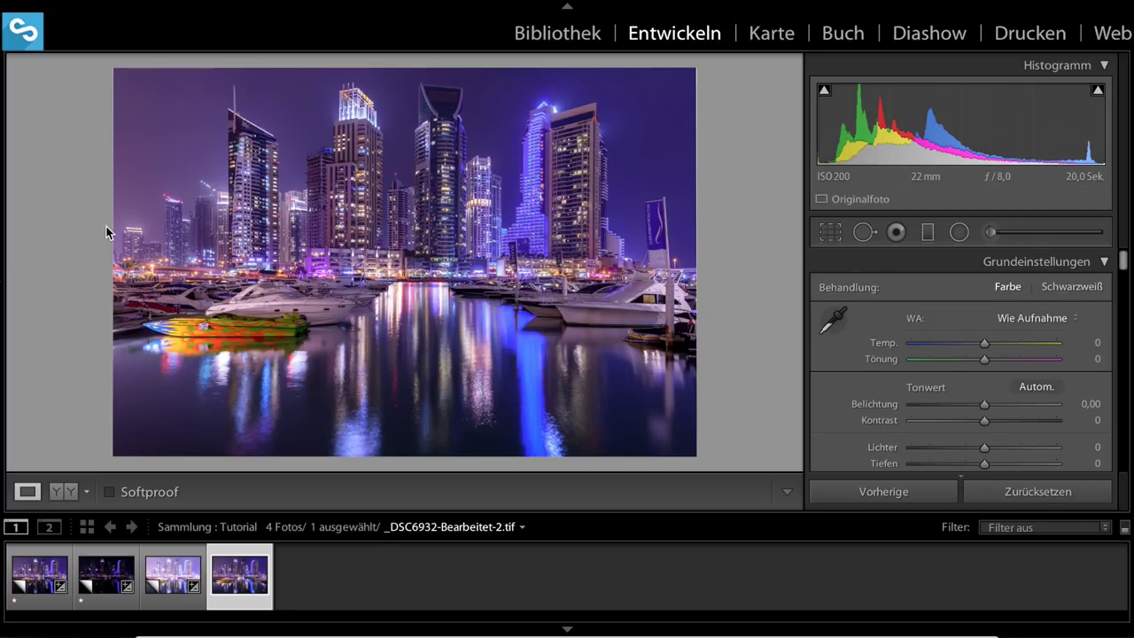
Crop the composite, pulling in the right edge and raising the bottom to trim water
click(831, 233)
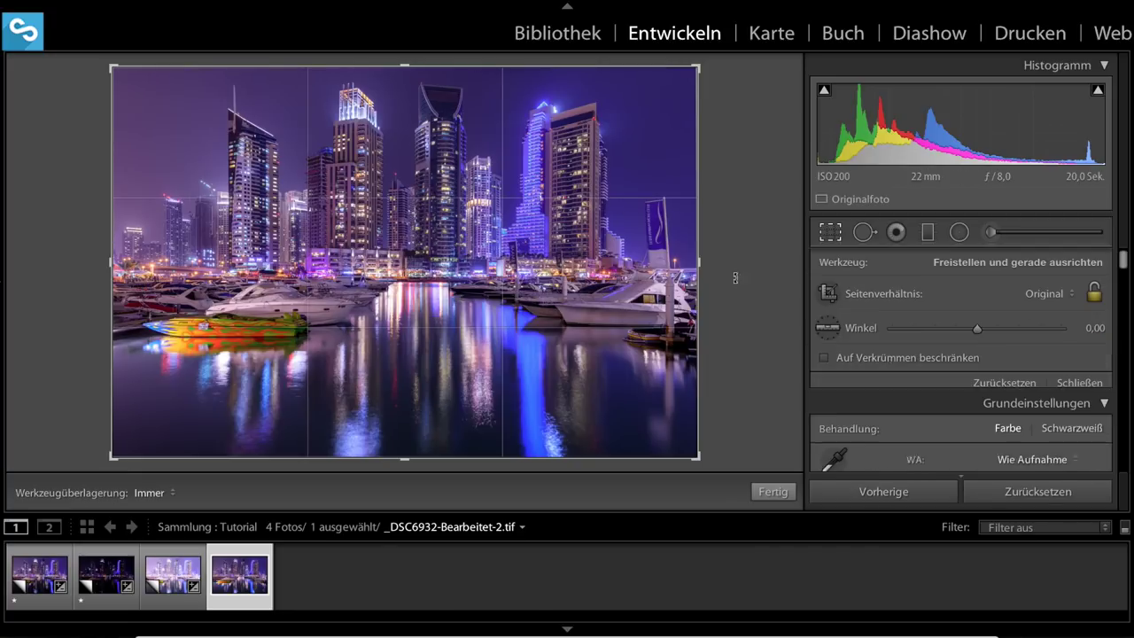
drag(700, 271, 695, 268)
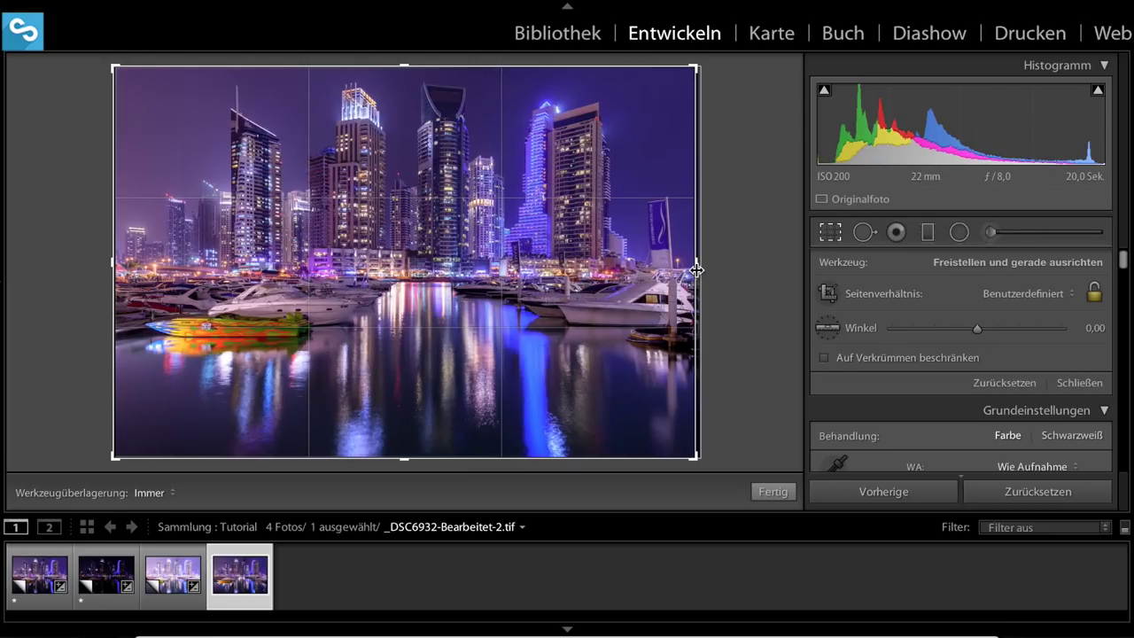
drag(299, 199, 293, 197)
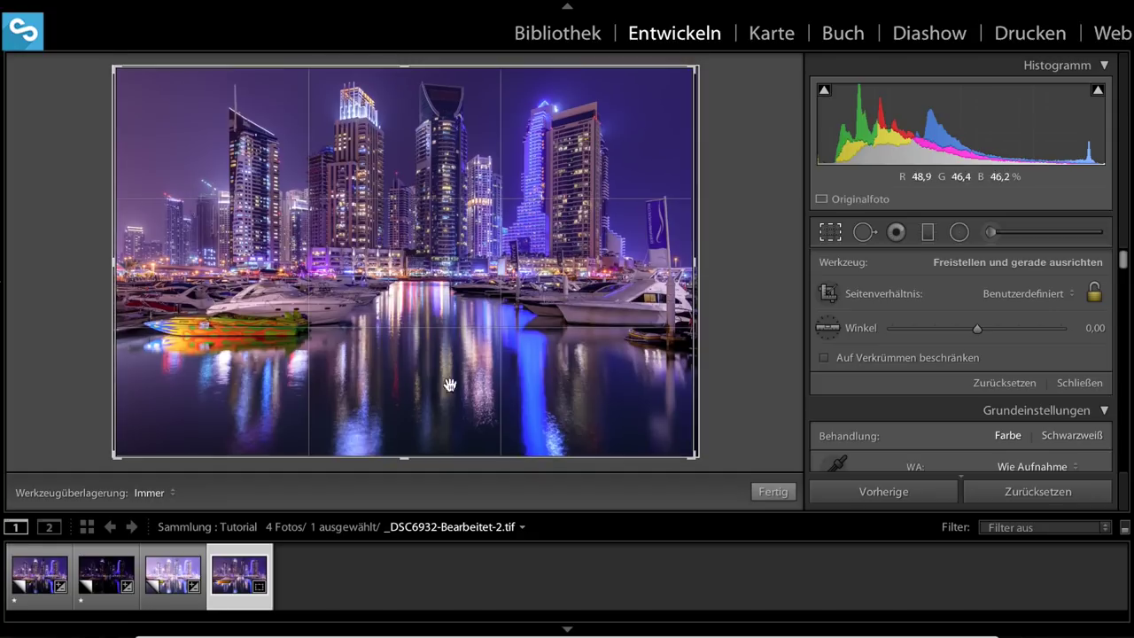
drag(411, 454, 426, 419)
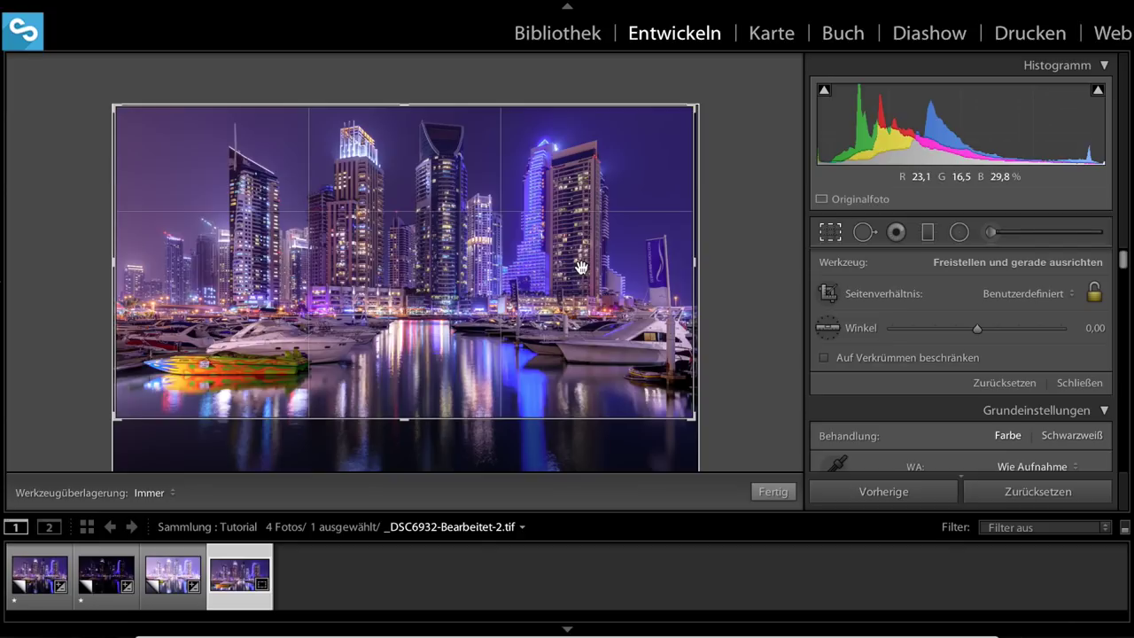
key(Return)
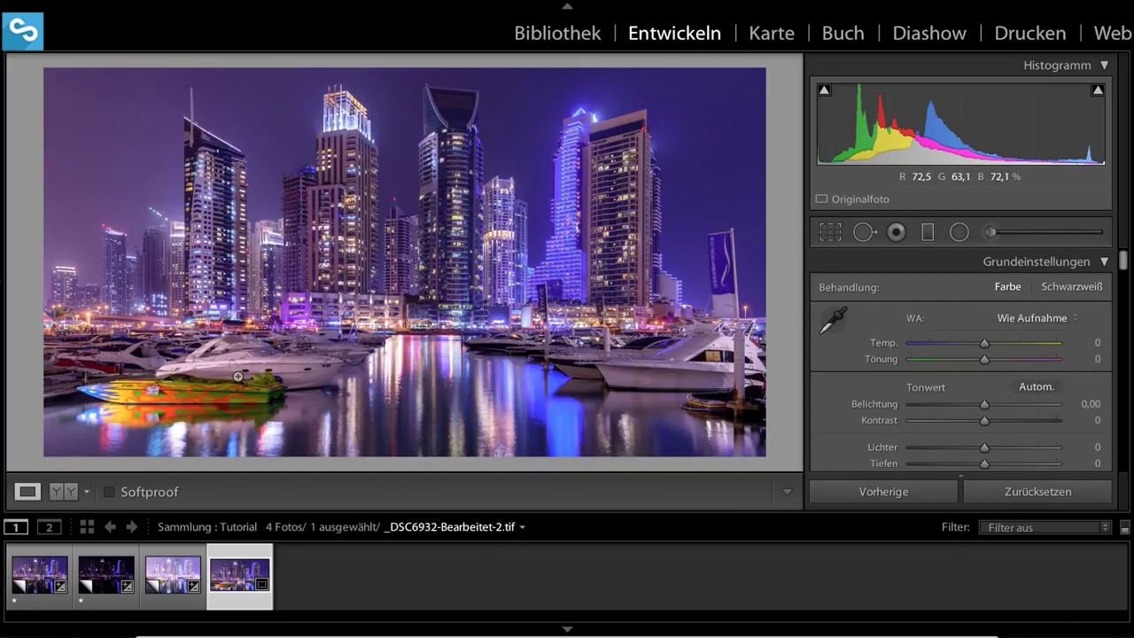
Zoom to 1:1 on the left sky and heal its blemish with Spot Removal
click(62, 245)
drag(60, 241, 524, 274)
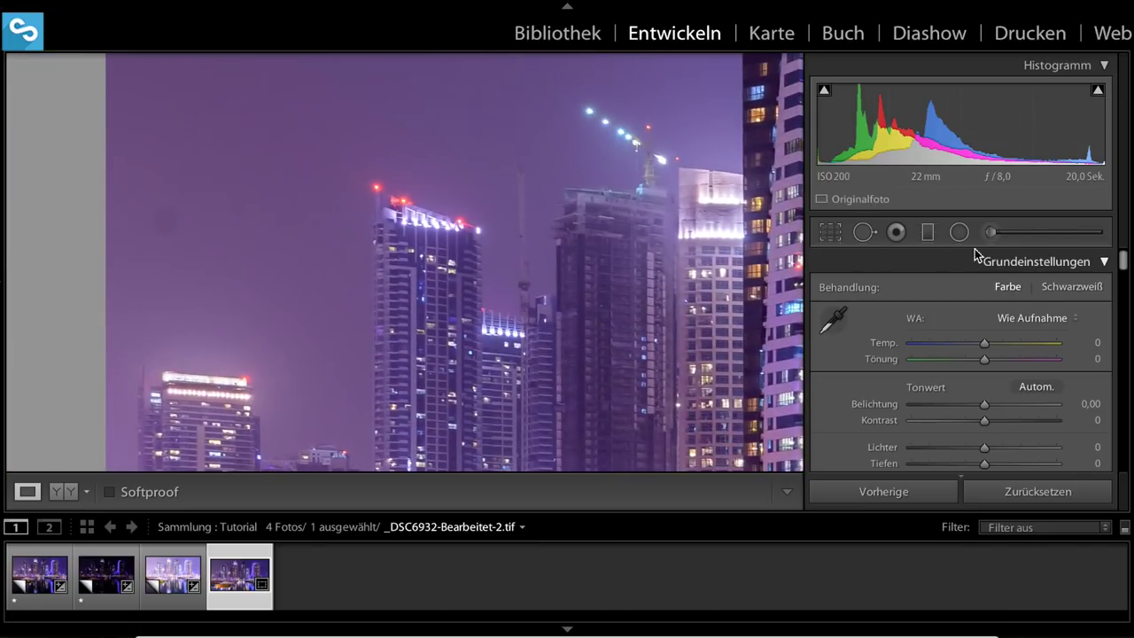
click(862, 234)
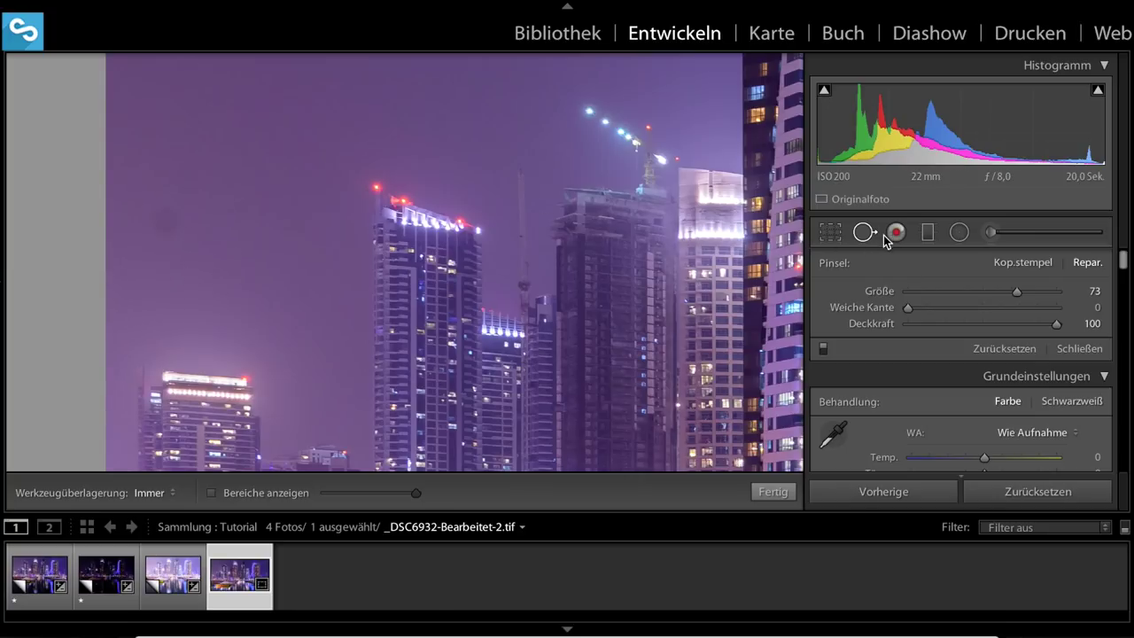
click(165, 222)
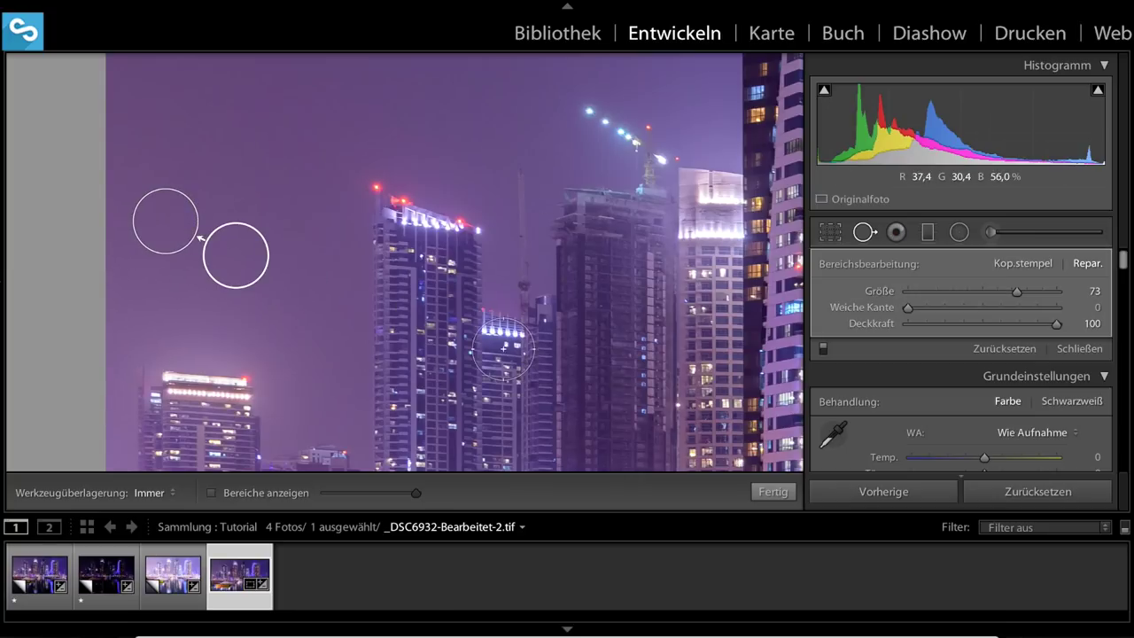
click(769, 493)
Heal a second blemish in the upper sky, then zoom back out to the whole photo
click(398, 152)
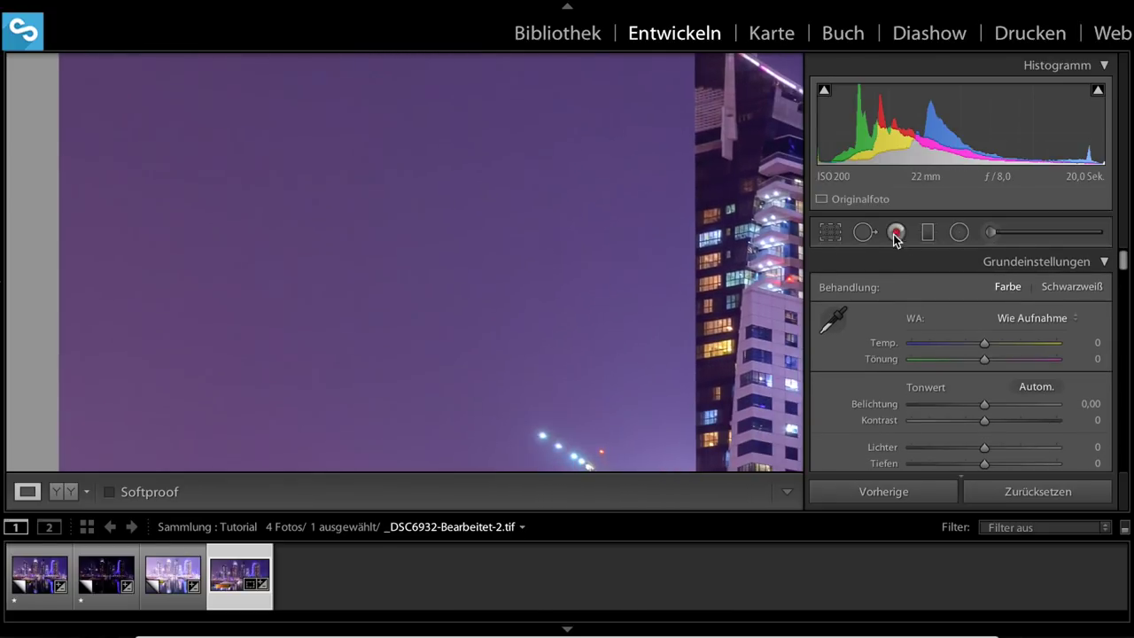
click(864, 232)
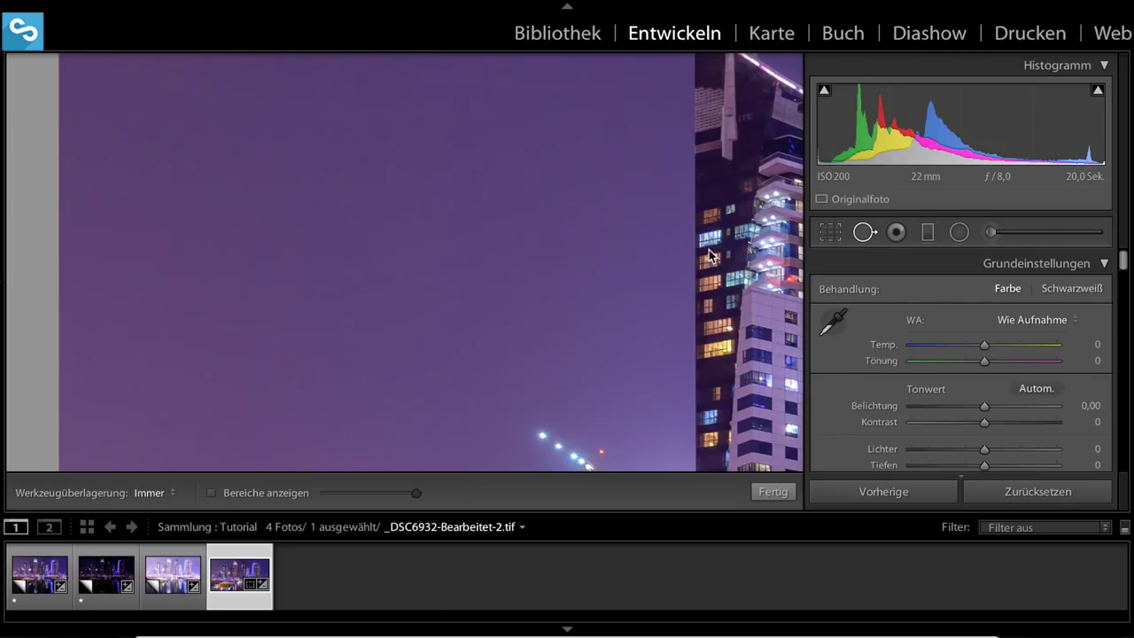
click(554, 240)
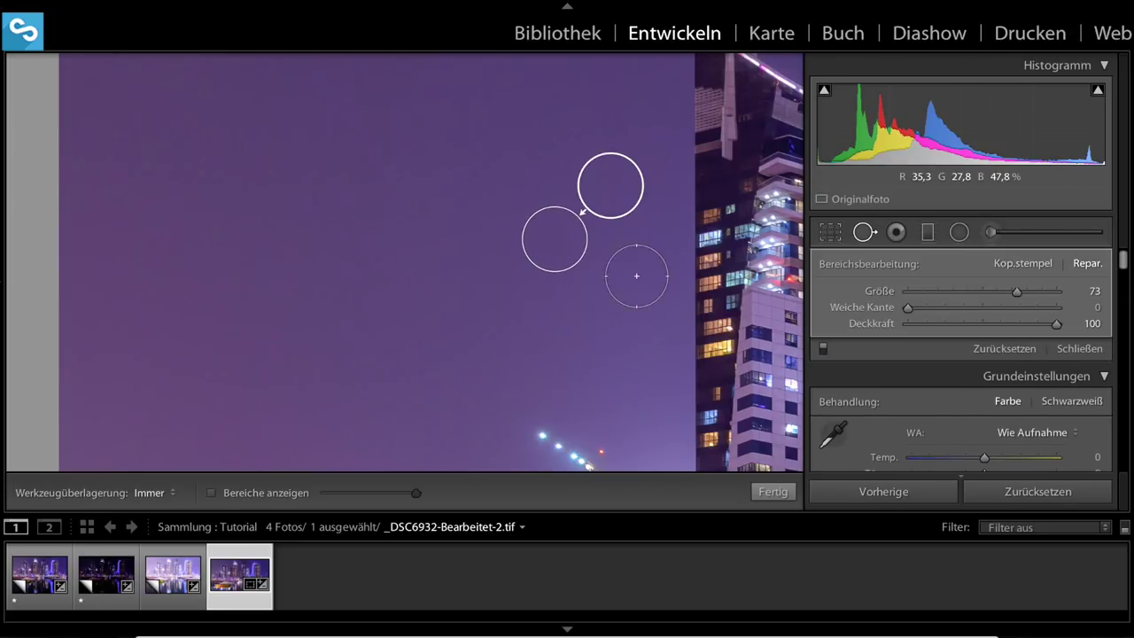
click(772, 492)
drag(376, 139, 380, 380)
drag(467, 247, 455, 372)
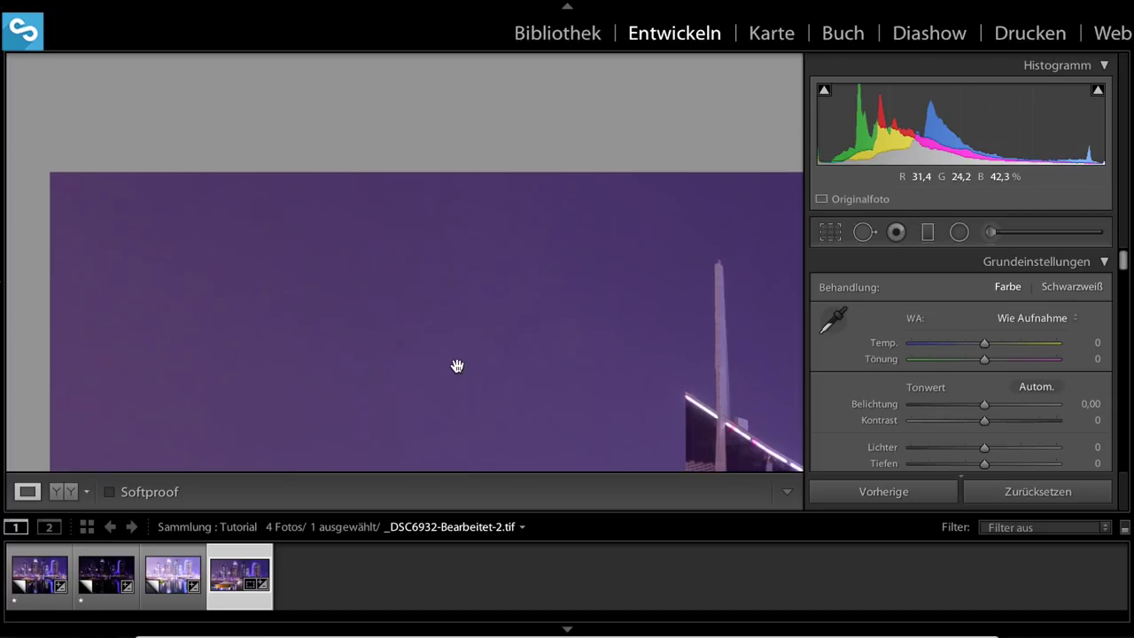
click(452, 359)
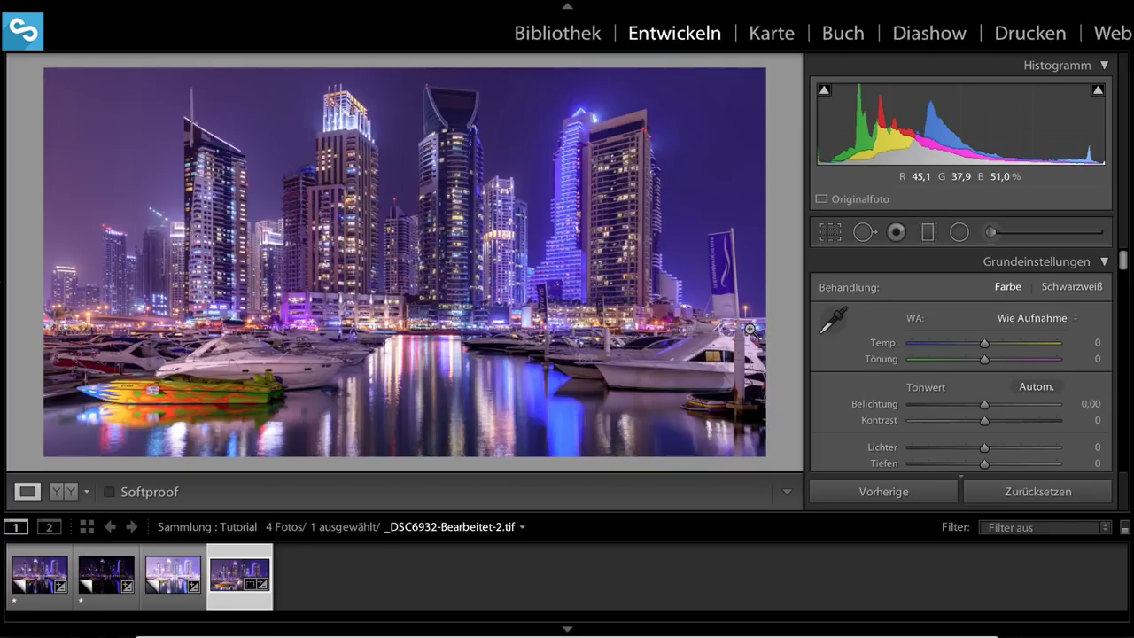
scroll(935, 358, down, 1)
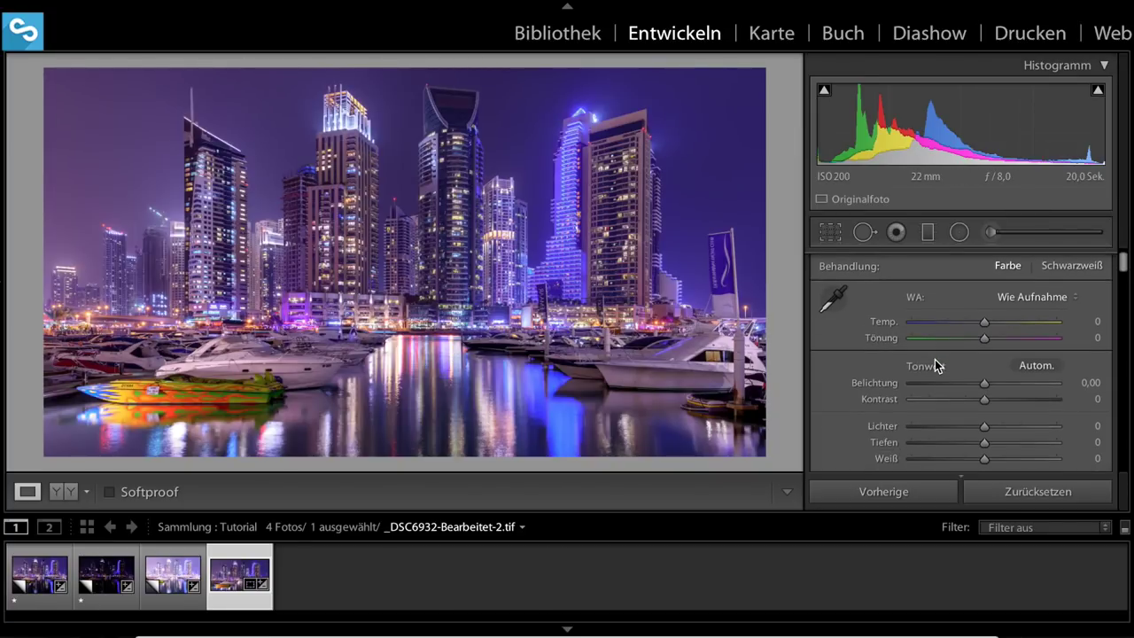
scroll(935, 359, up, 1)
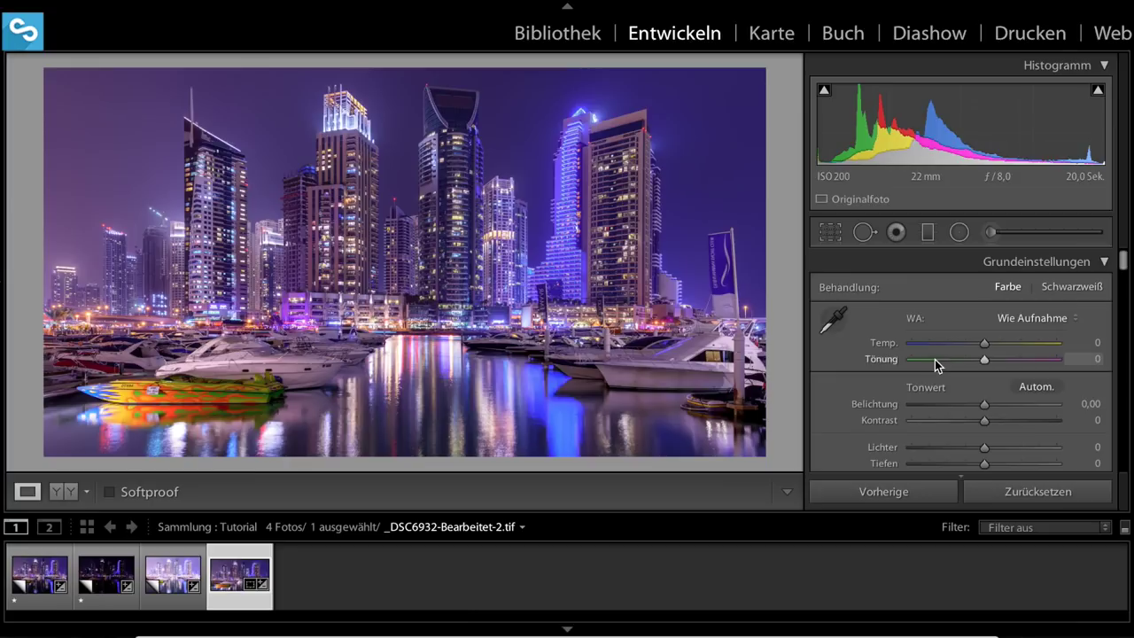
click(37, 581)
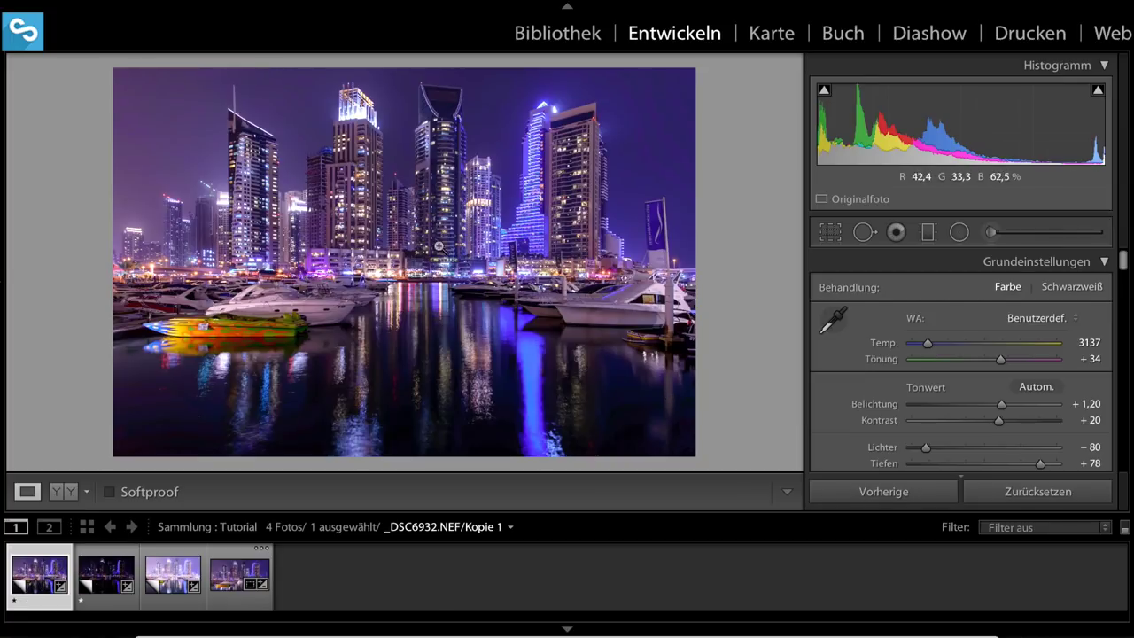
click(239, 574)
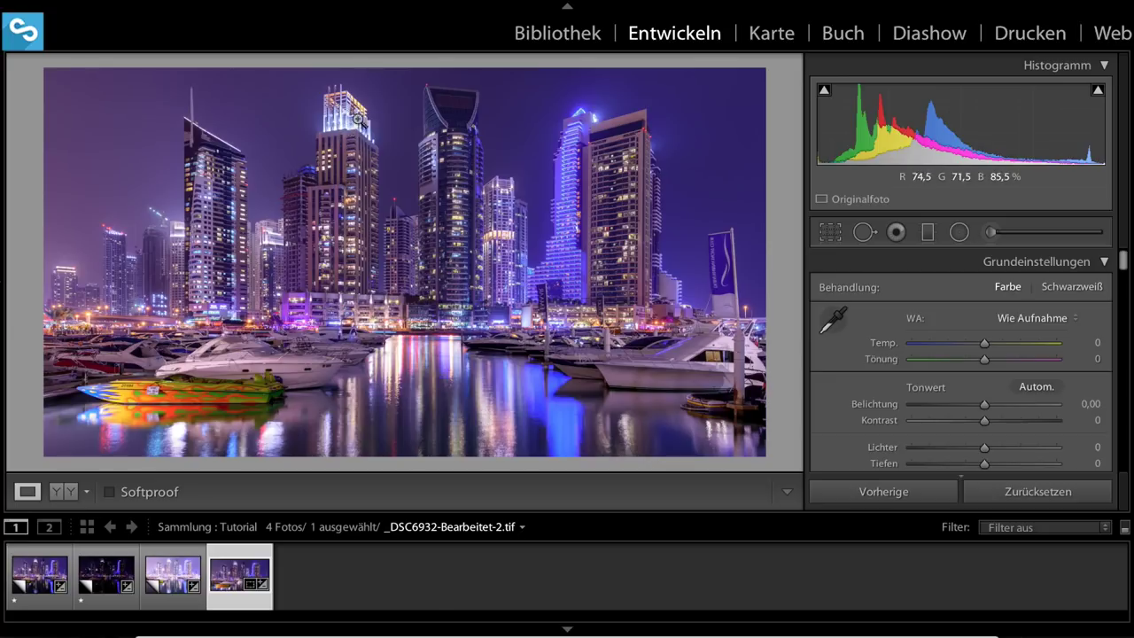
drag(353, 133, 372, 289)
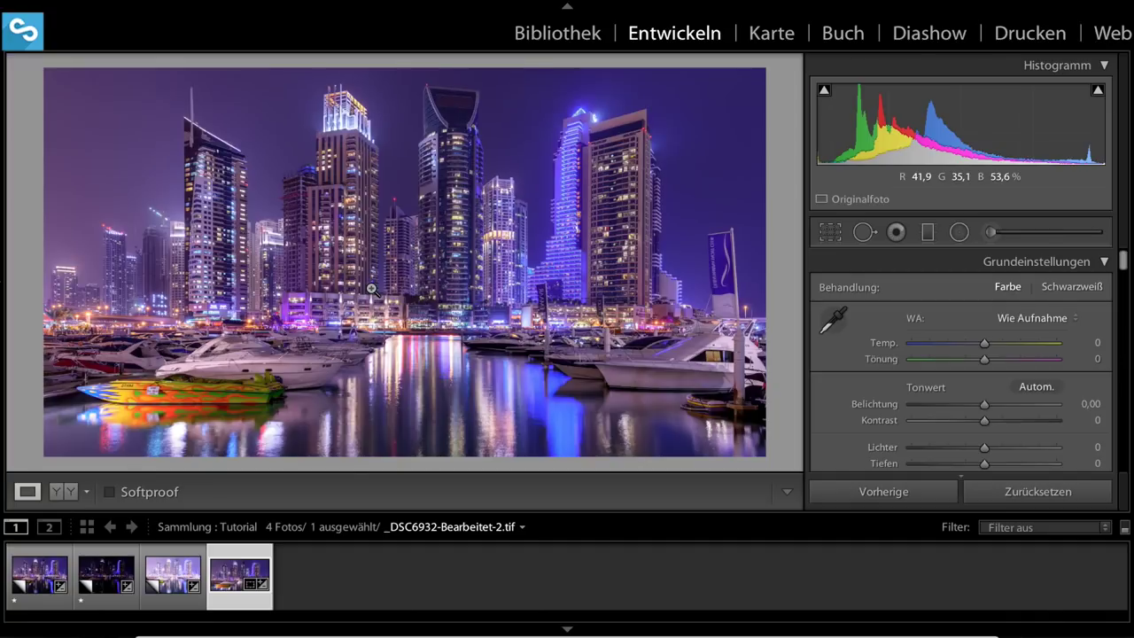